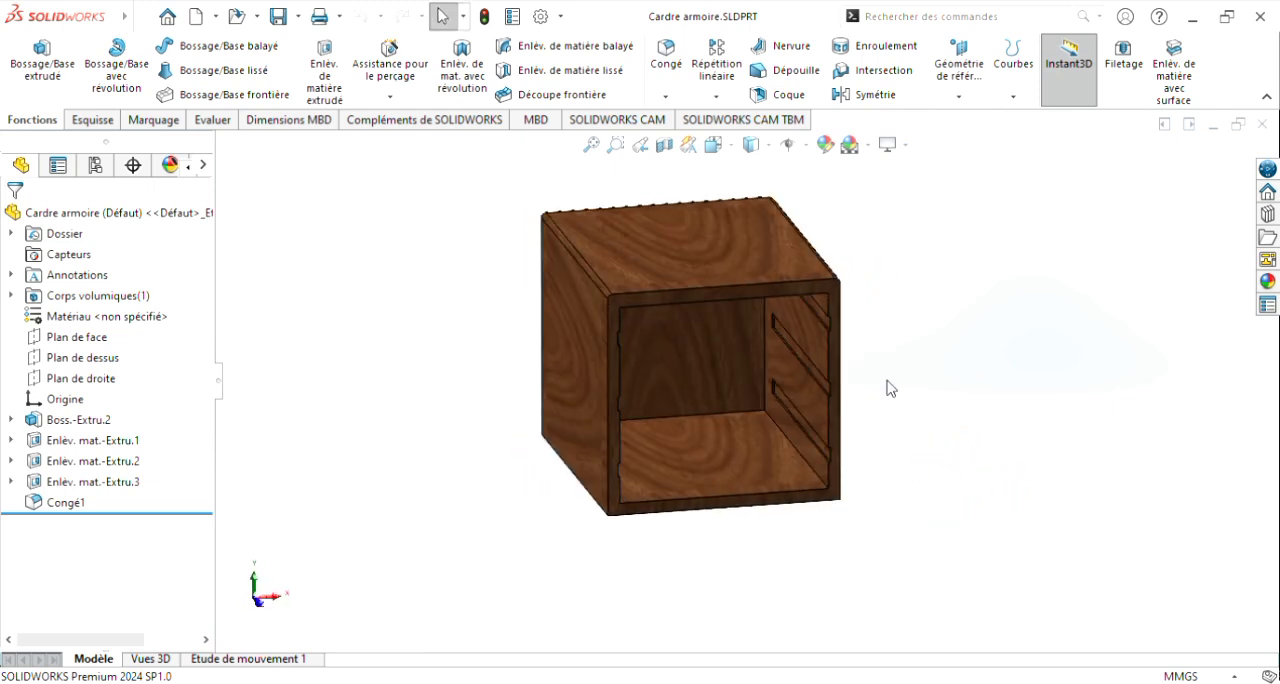
middle_click_drag(889, 374, 908, 320)
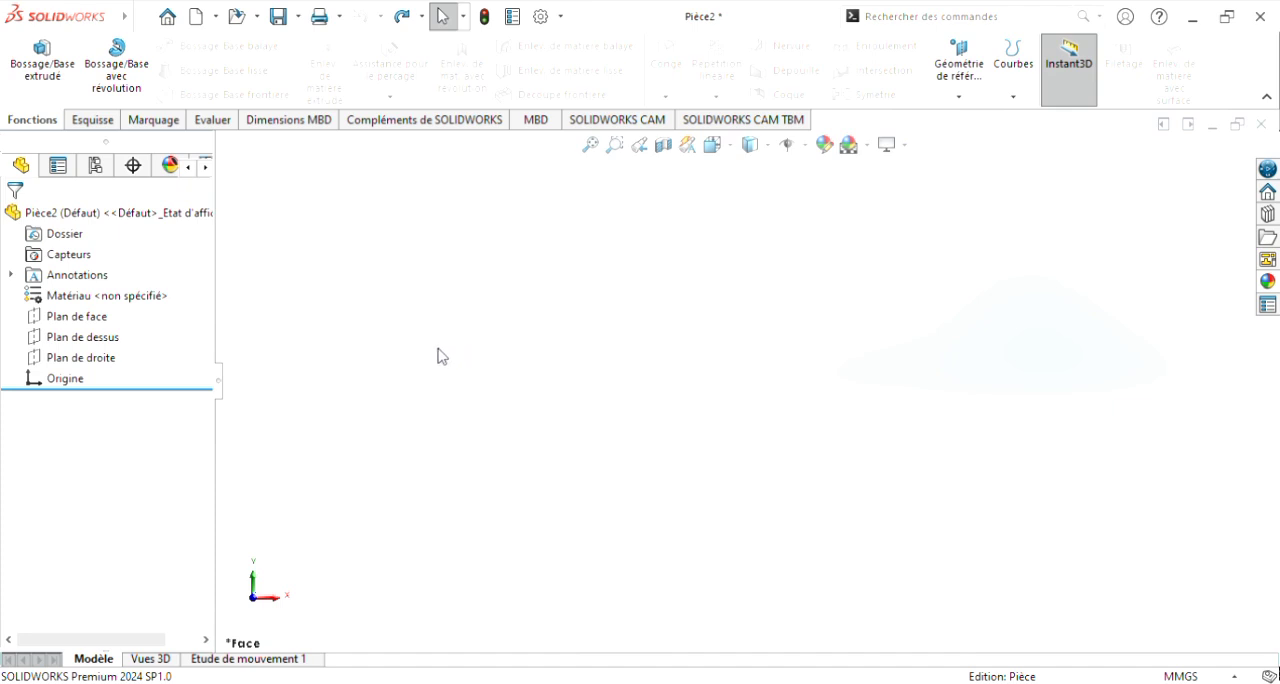
Step: Sketch a corner rectangle about 70 mm wide on the front plane (Plan de face)
left_click(76, 316)
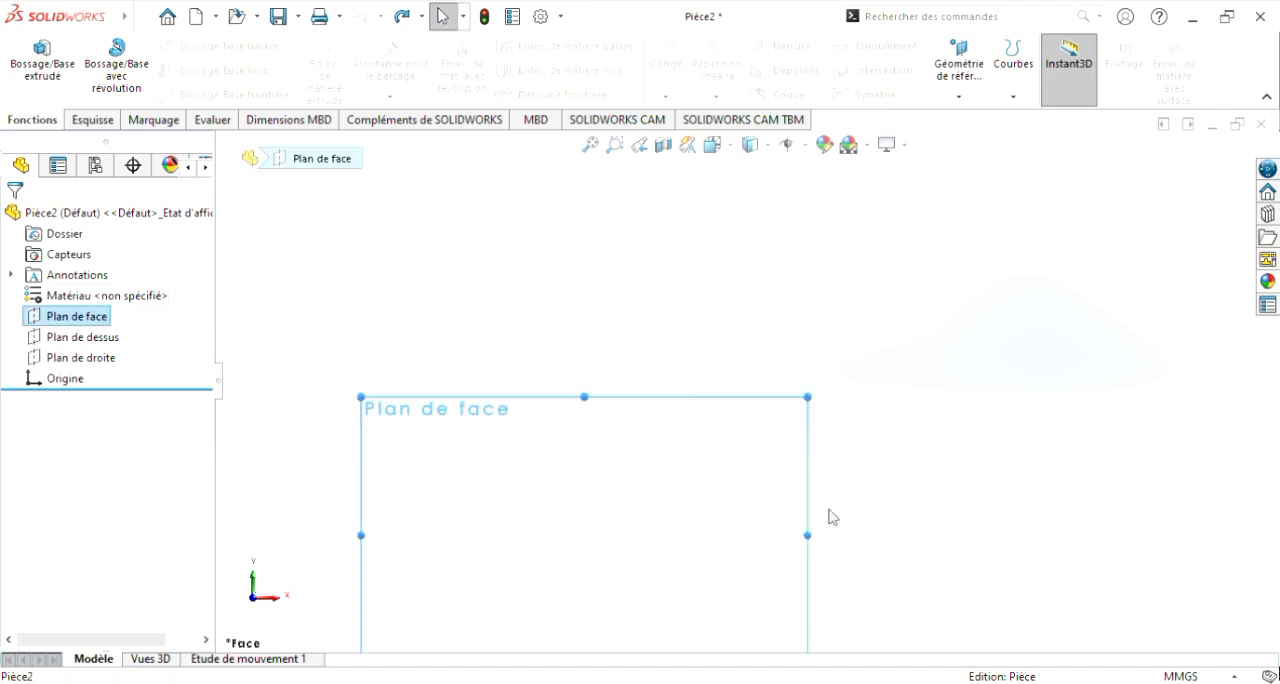
scroll(823, 480, "up", 4)
scroll(643, 521, "down", 4)
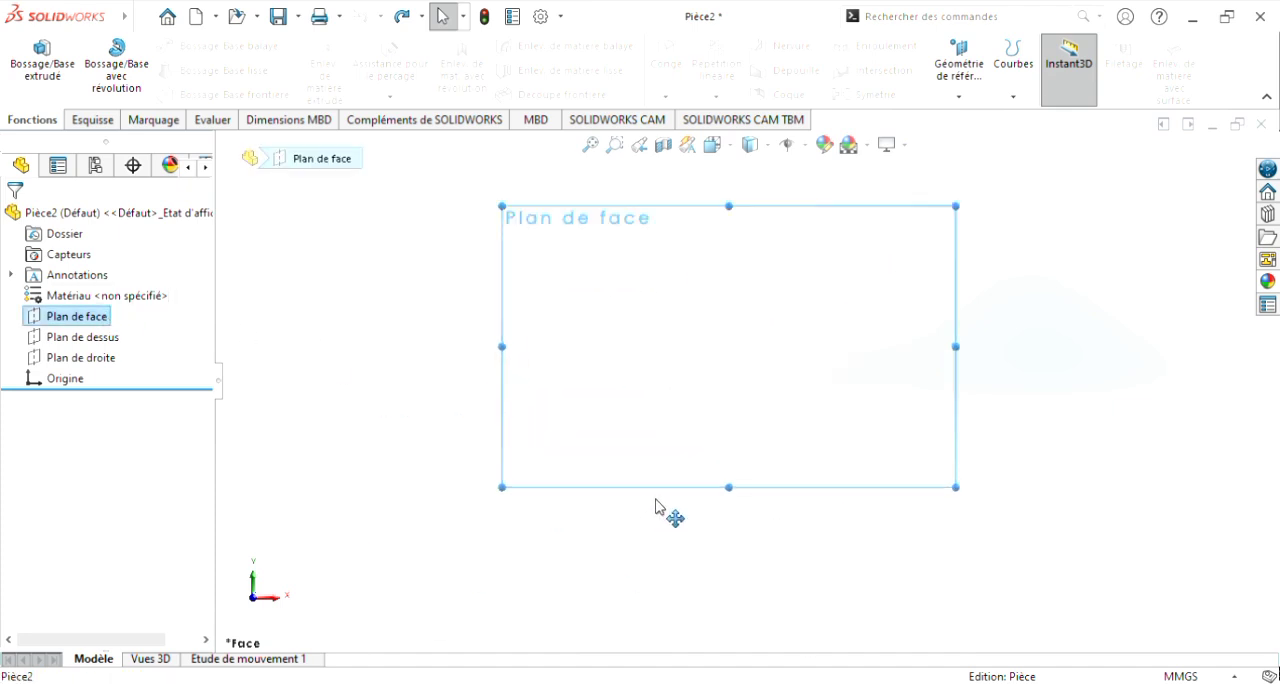
scroll(815, 257, "down", 1)
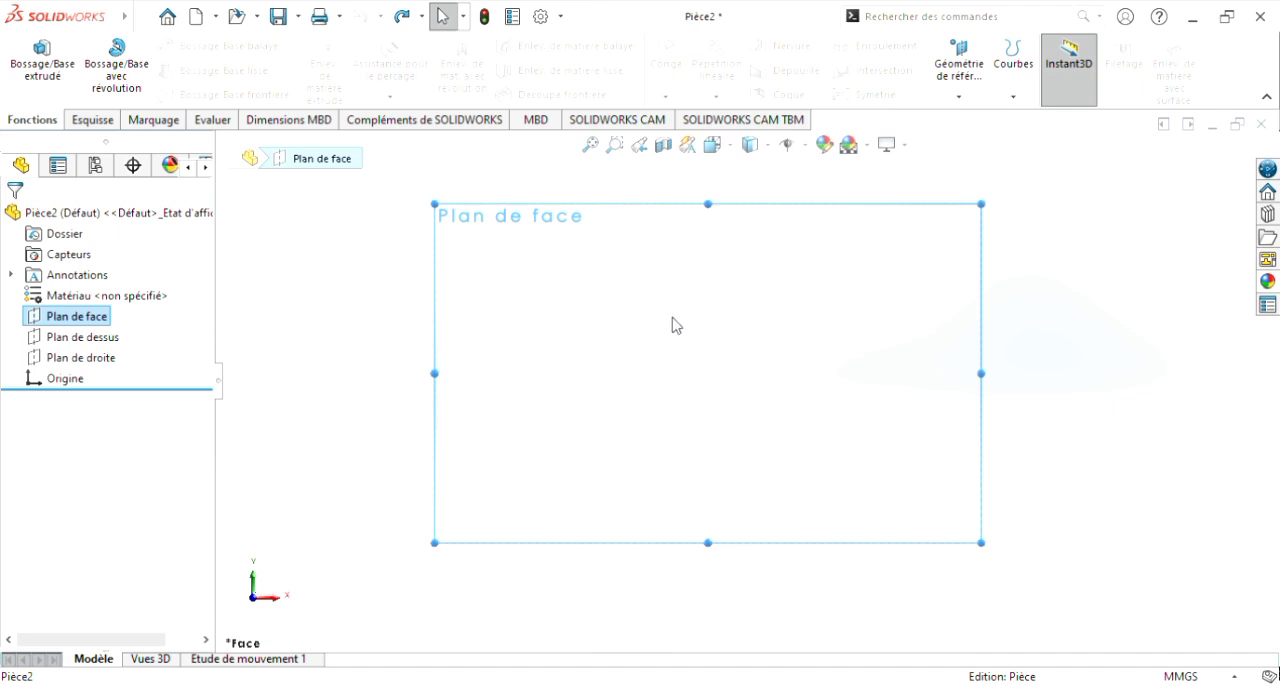
left_click(76, 121)
left_click(135, 70)
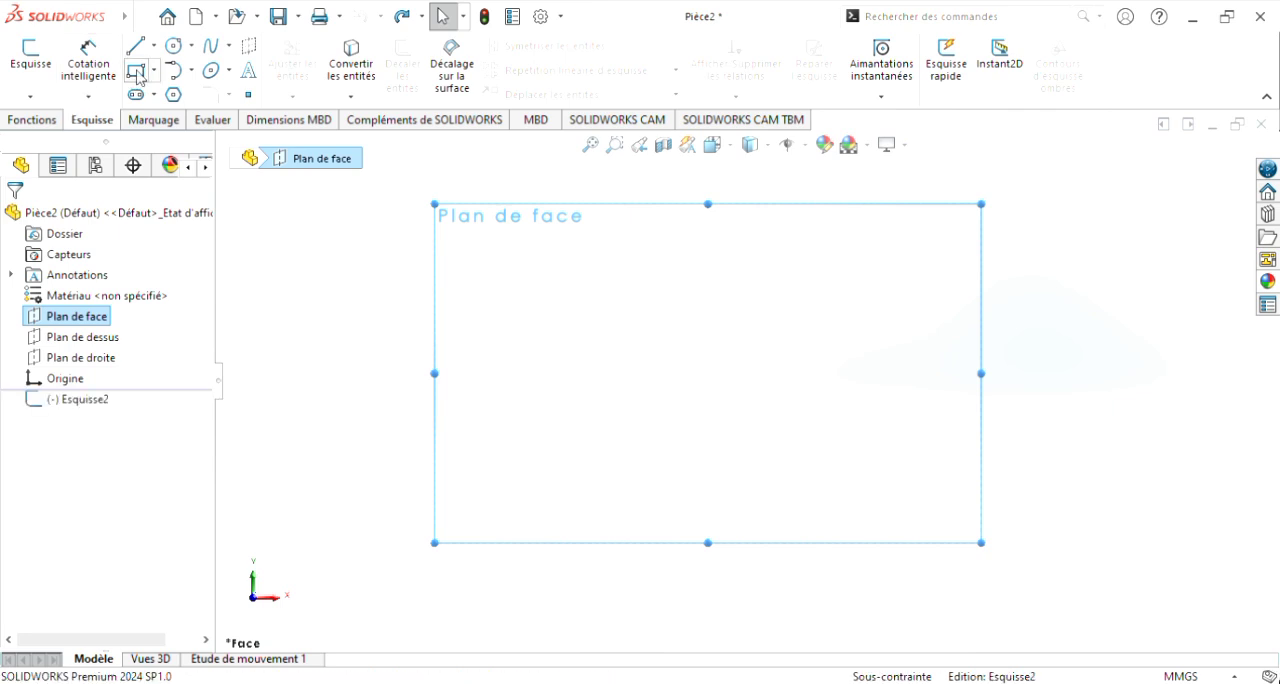
left_click(577, 302)
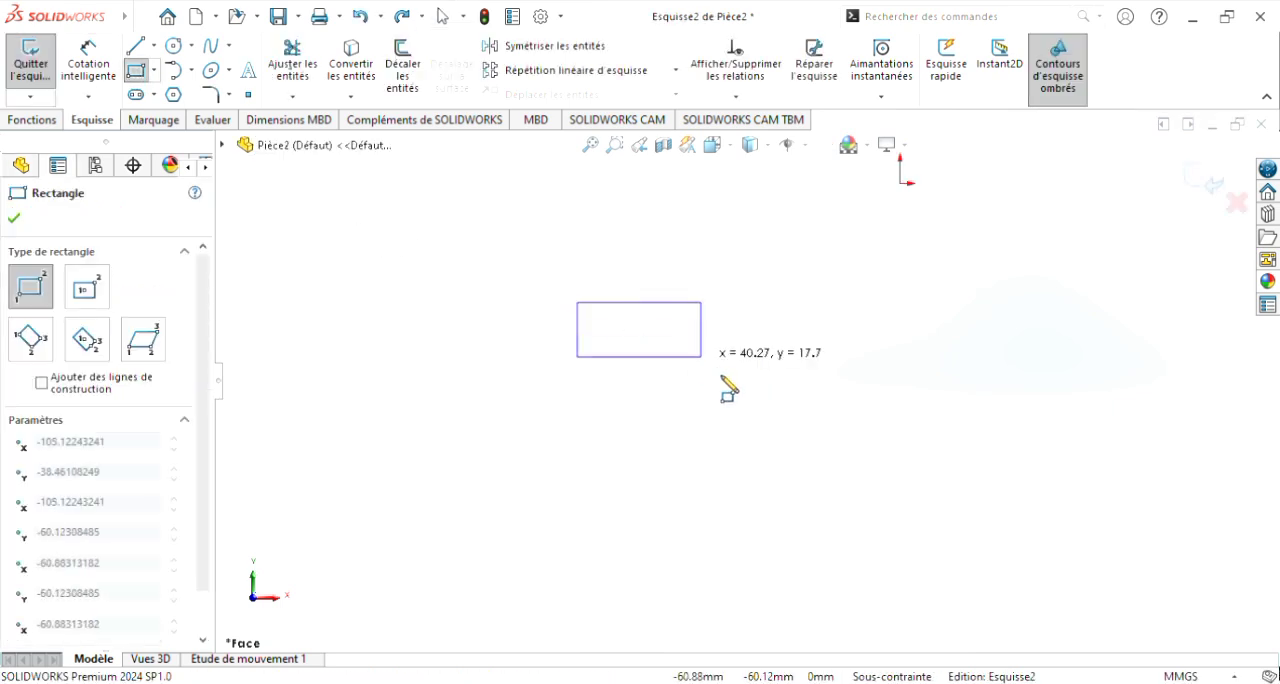
left_click(793, 491)
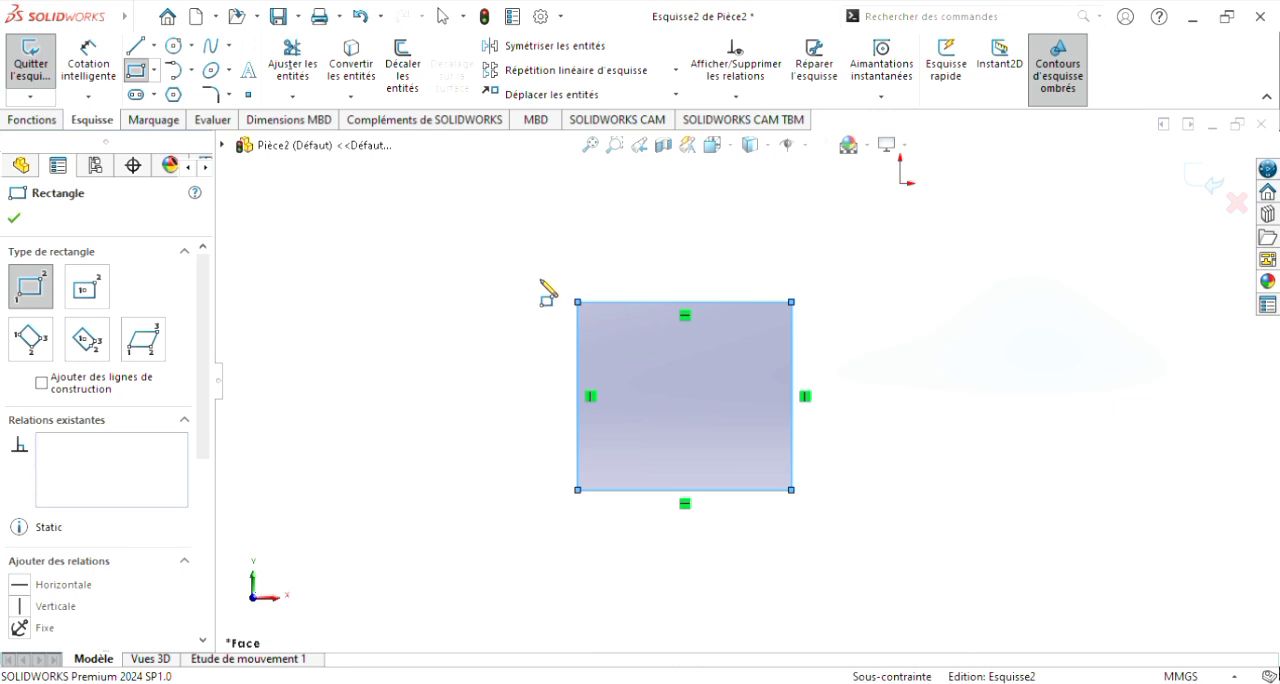
key("Escape")
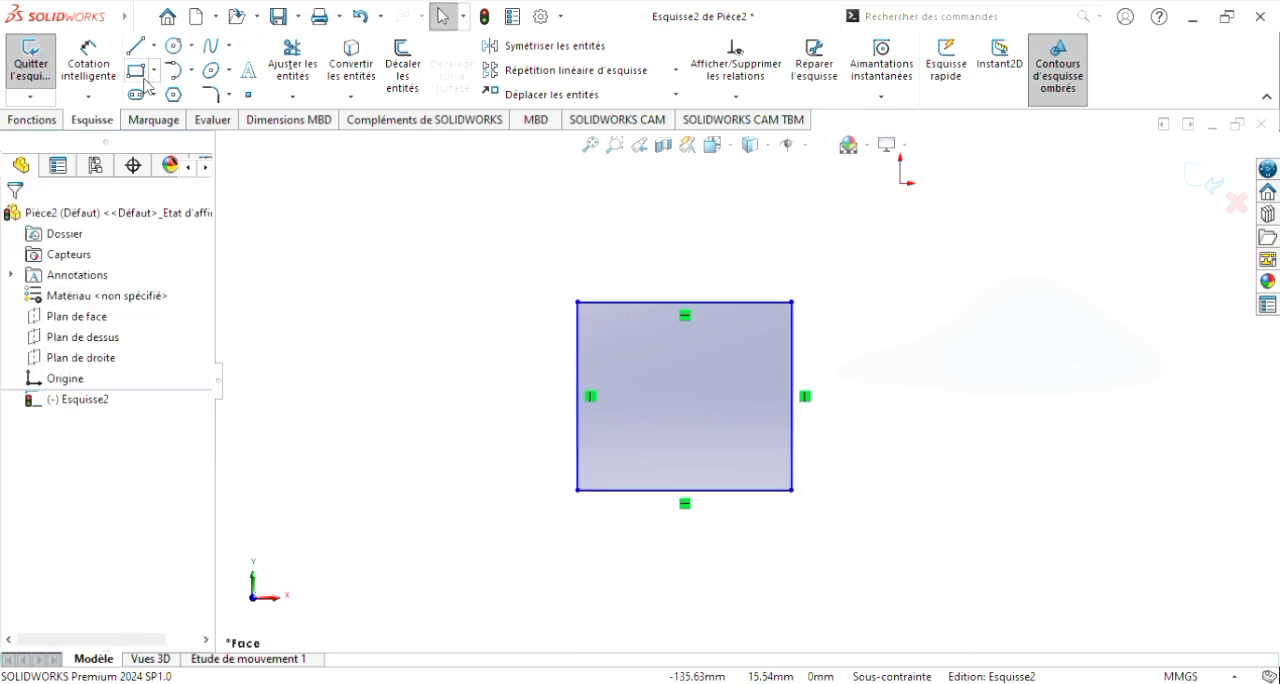
Step: Dimension the rectangle to 490 mm wide and 473 mm high
left_click(108, 64)
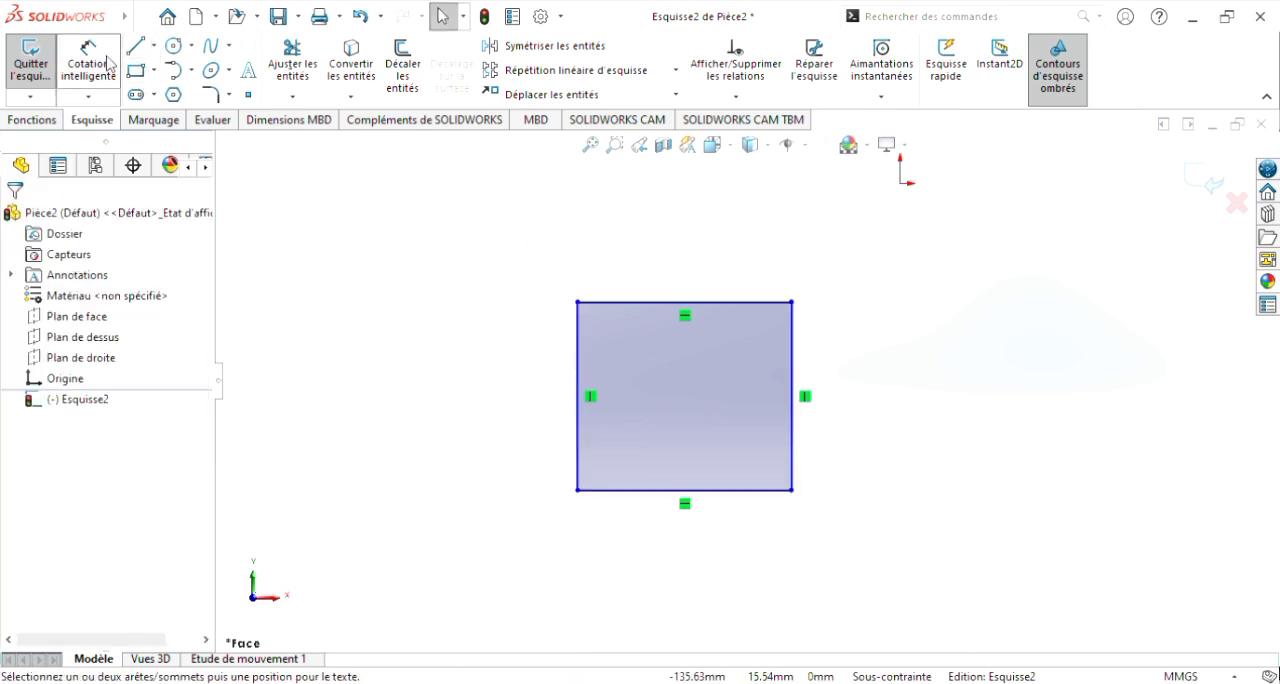
left_click(722, 300)
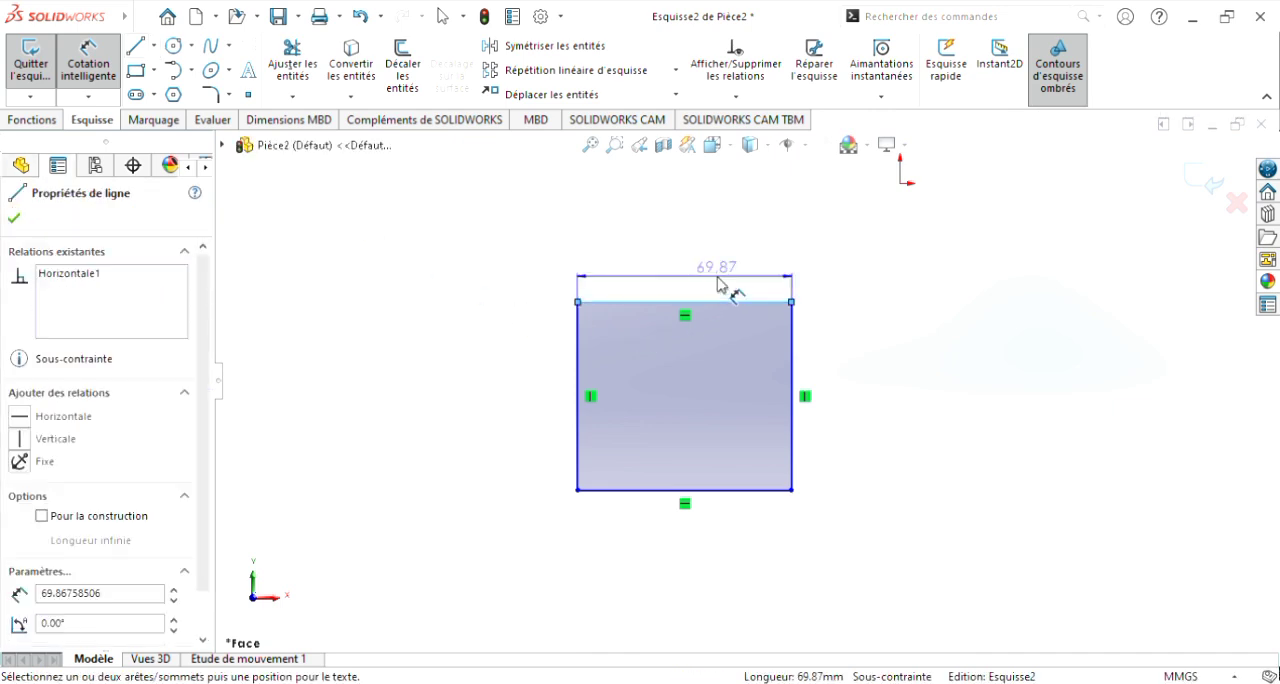
left_click(720, 286)
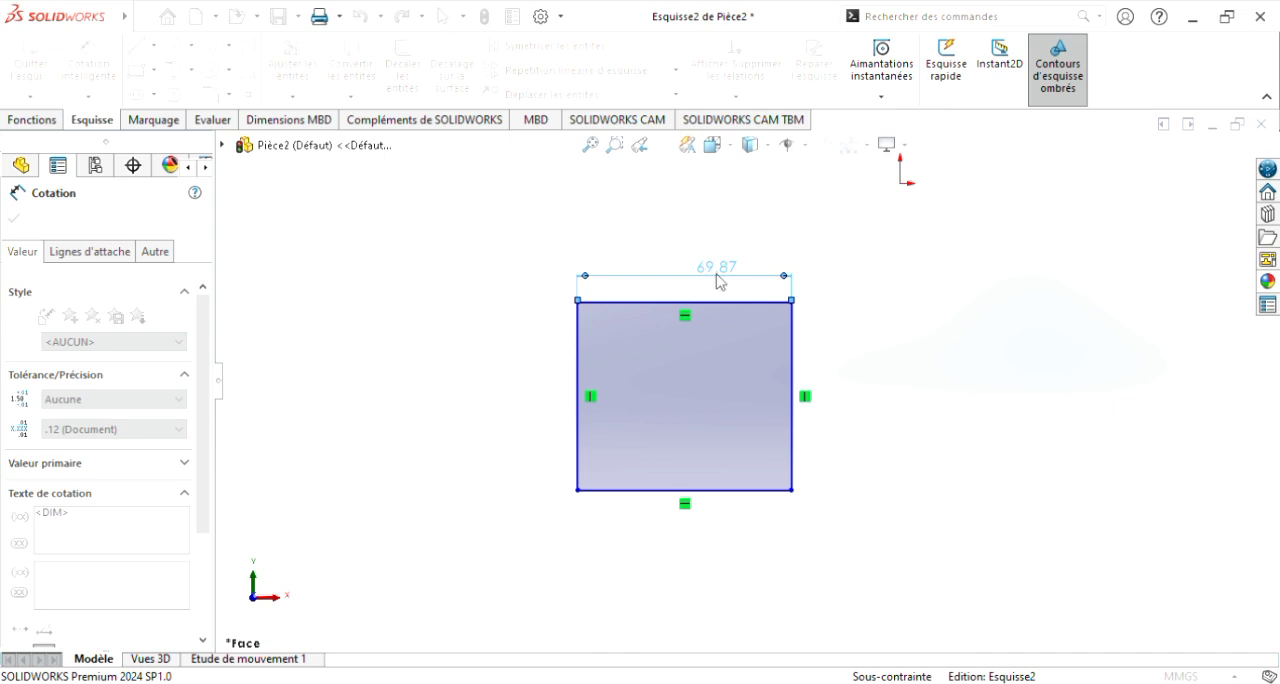
left_click(643, 249)
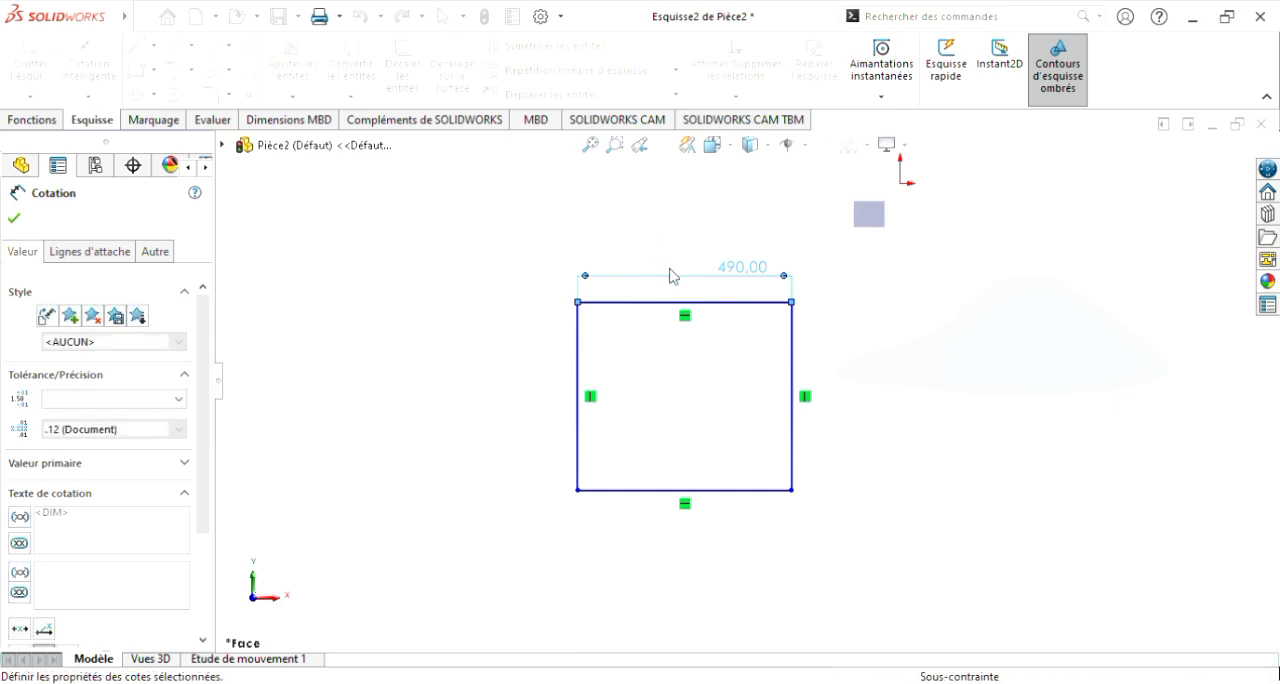
left_click(806, 370)
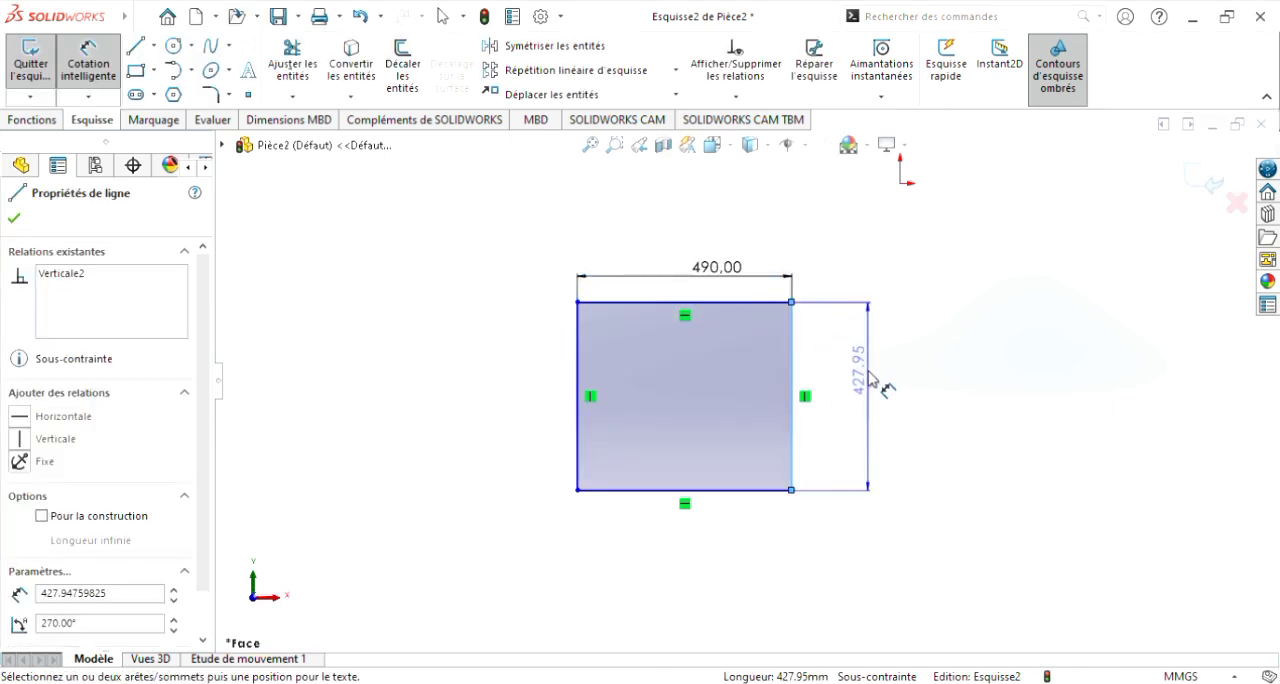
left_click(870, 380)
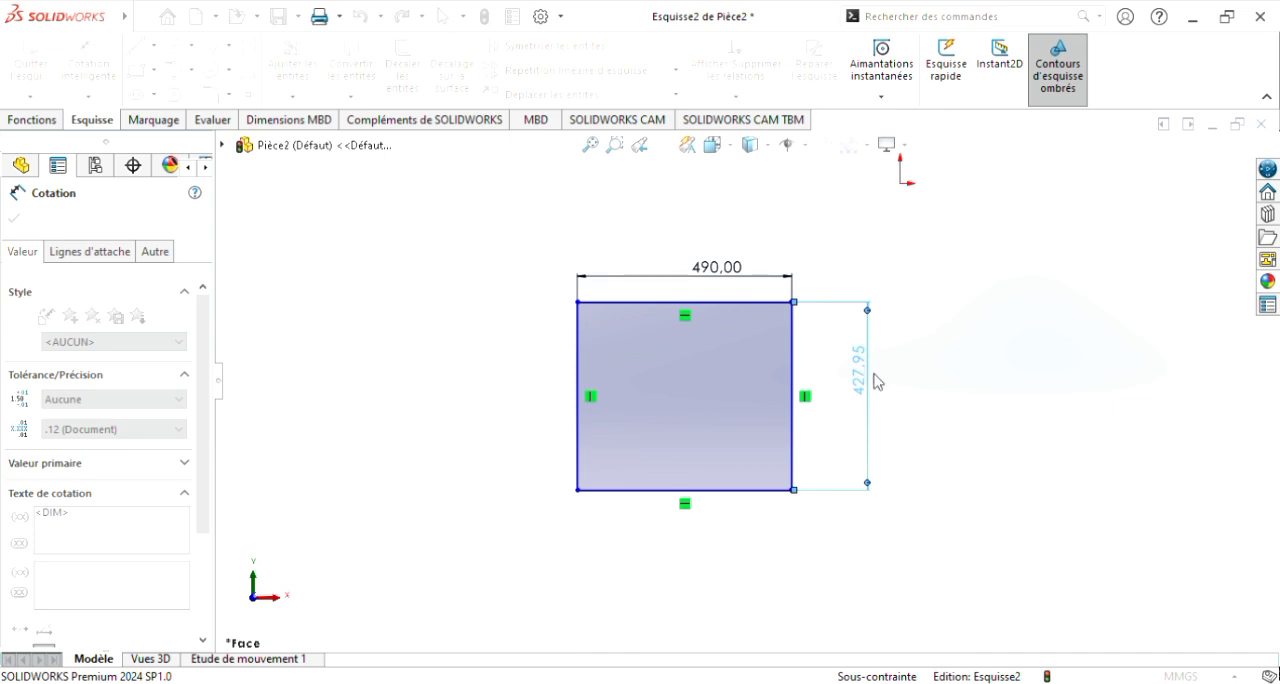
left_click(795, 347)
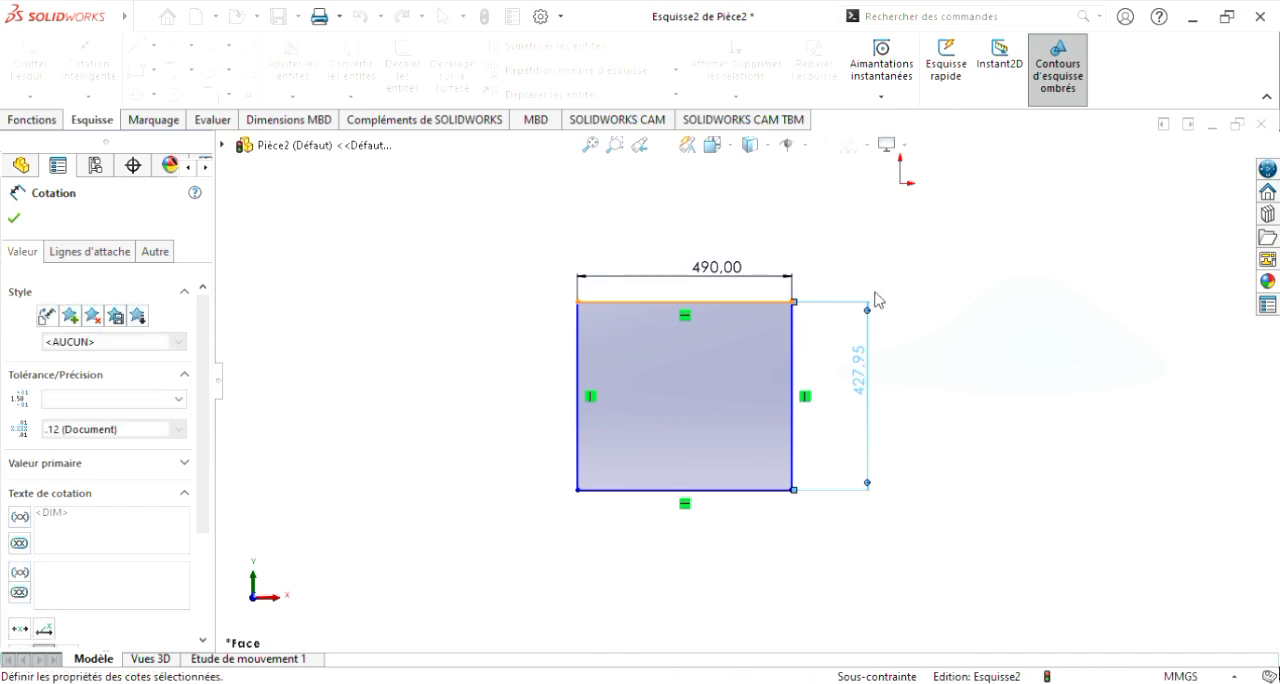
left_click(945, 350)
key("f")
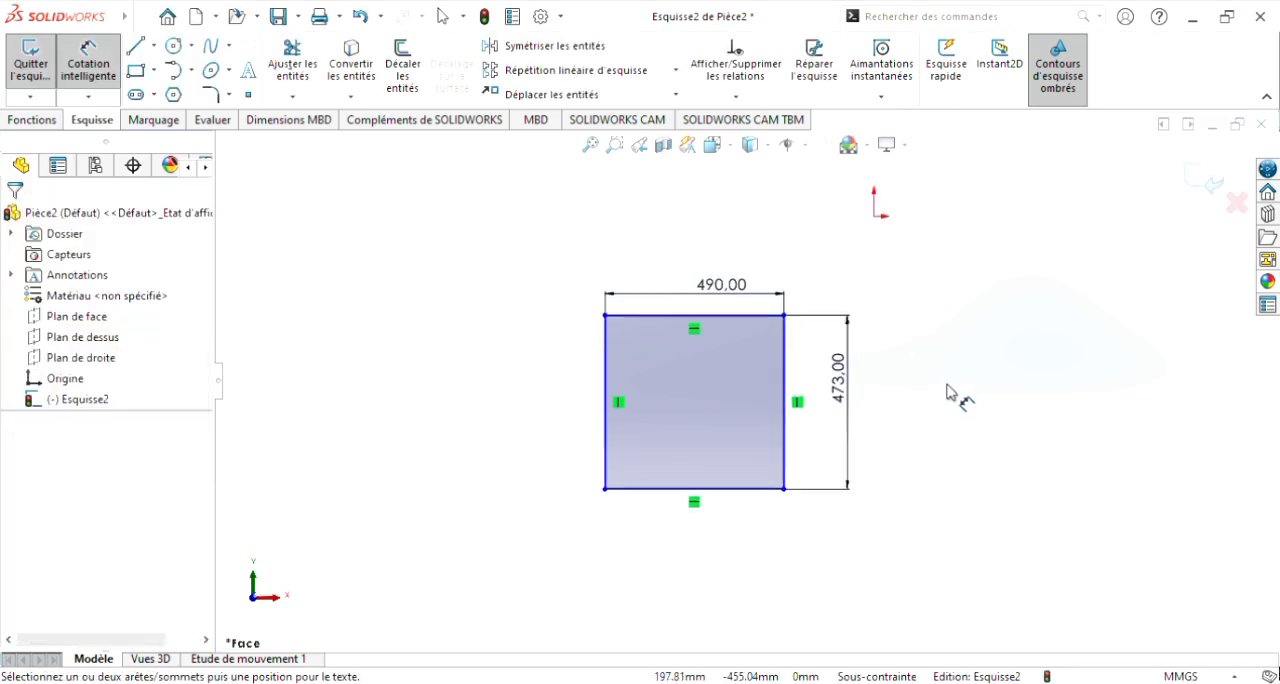
scroll(790, 397, "down", 2)
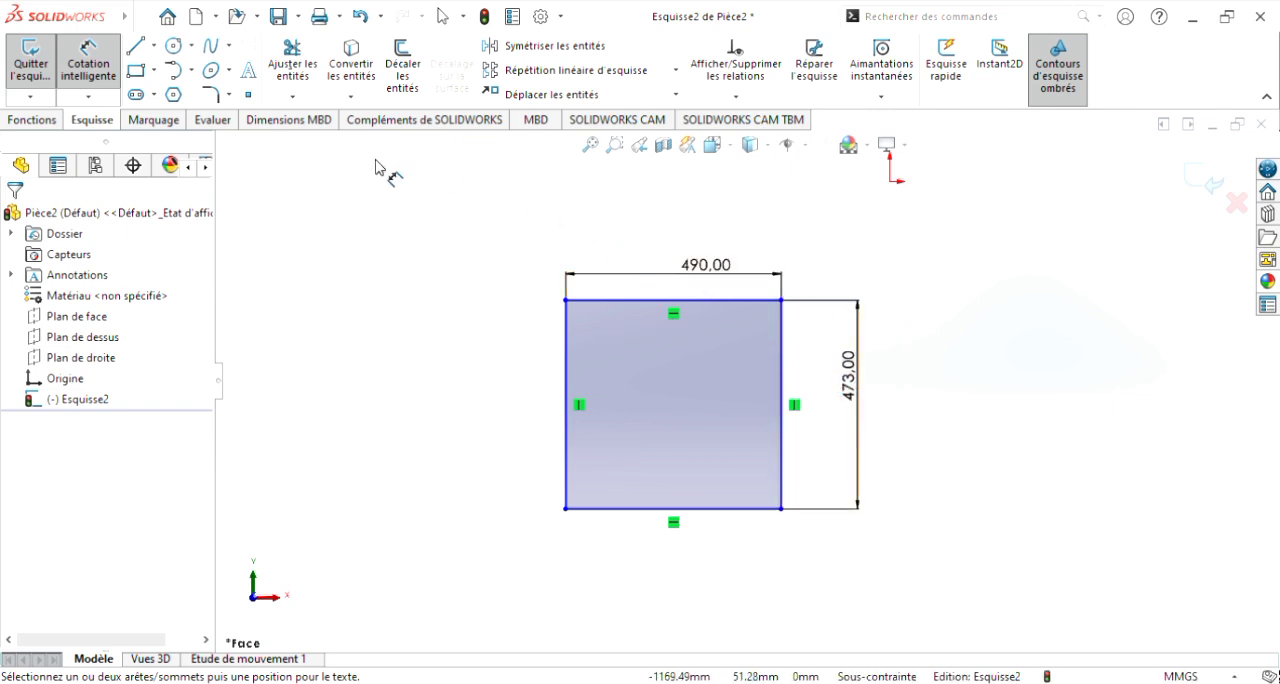
Step: Extrude the rectangle as a boss with a blind depth of 600 mm
left_click(45, 121)
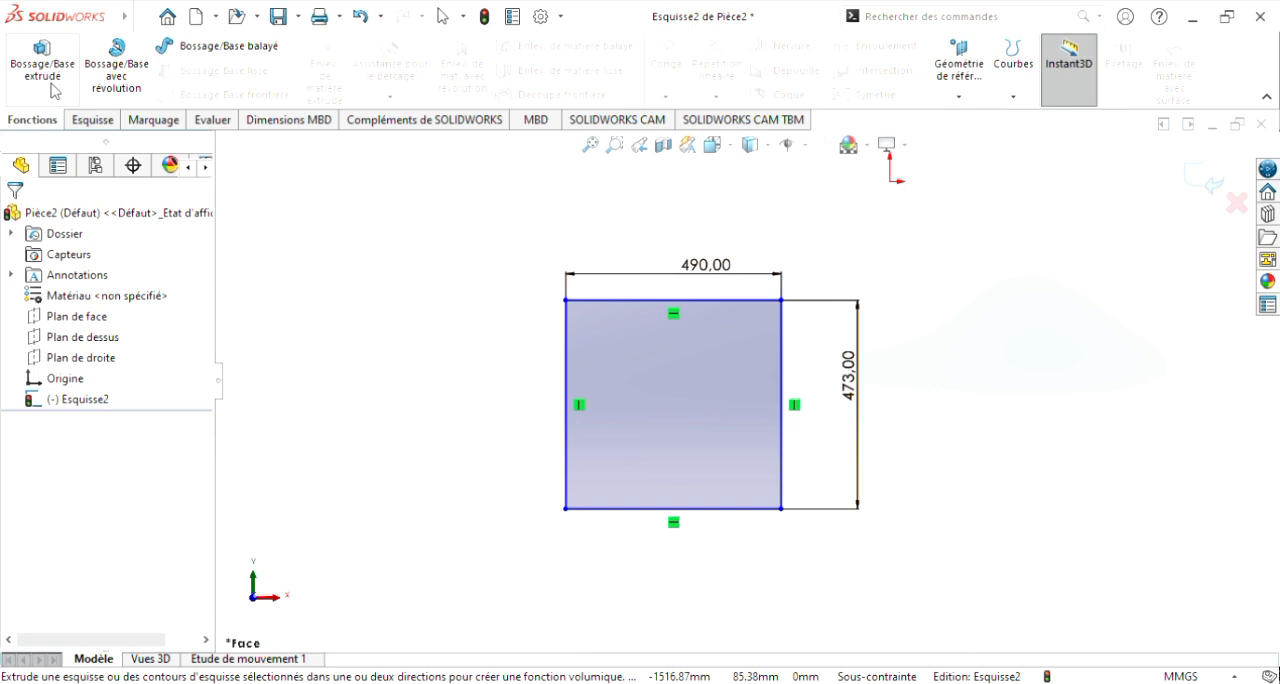
left_click(55, 80)
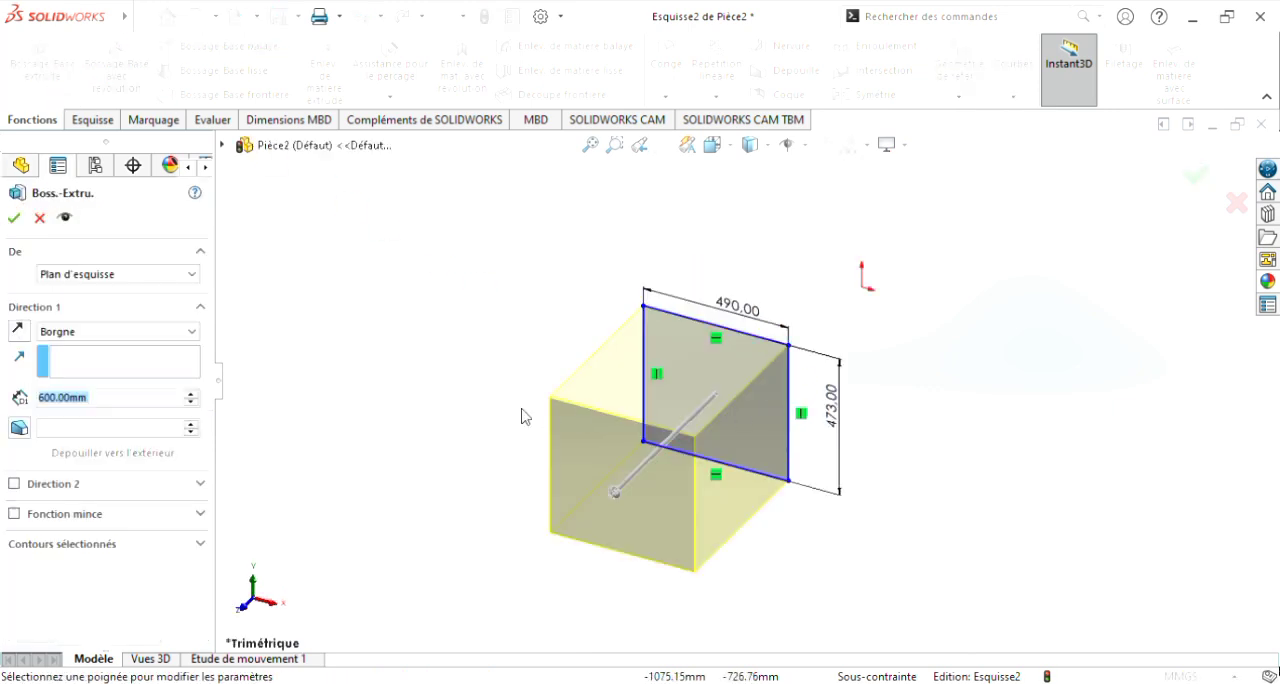
left_click(100, 406)
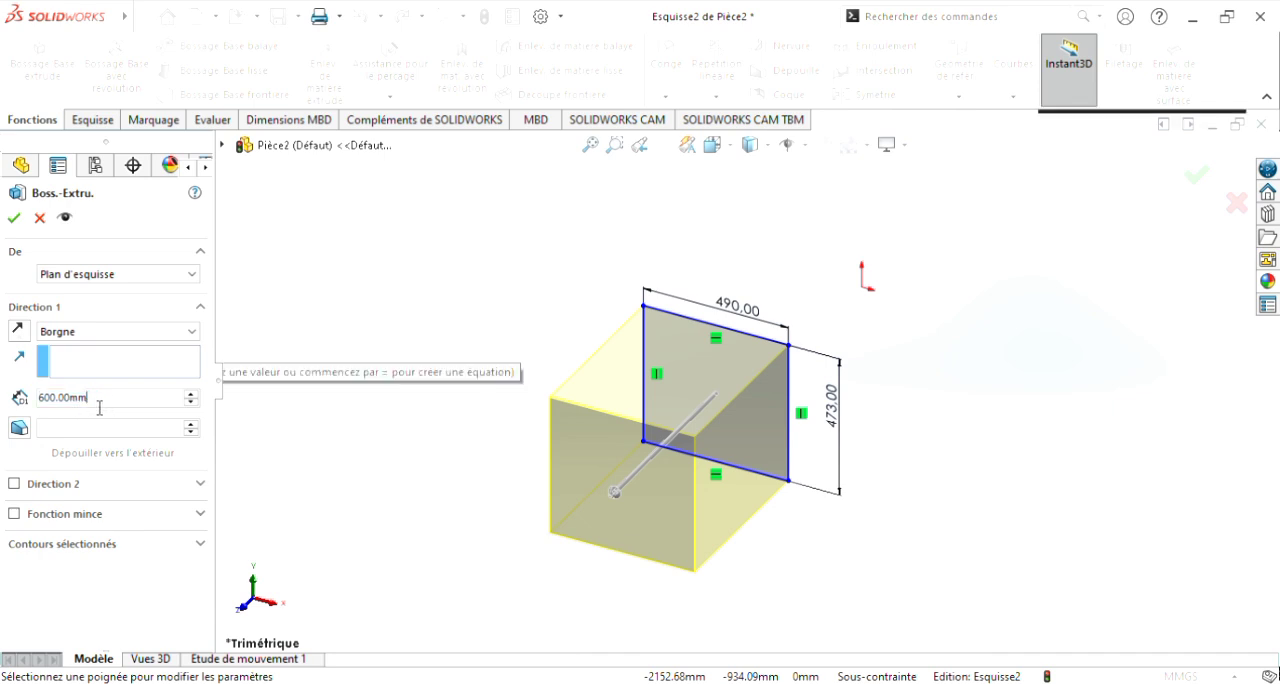
left_click(13, 220)
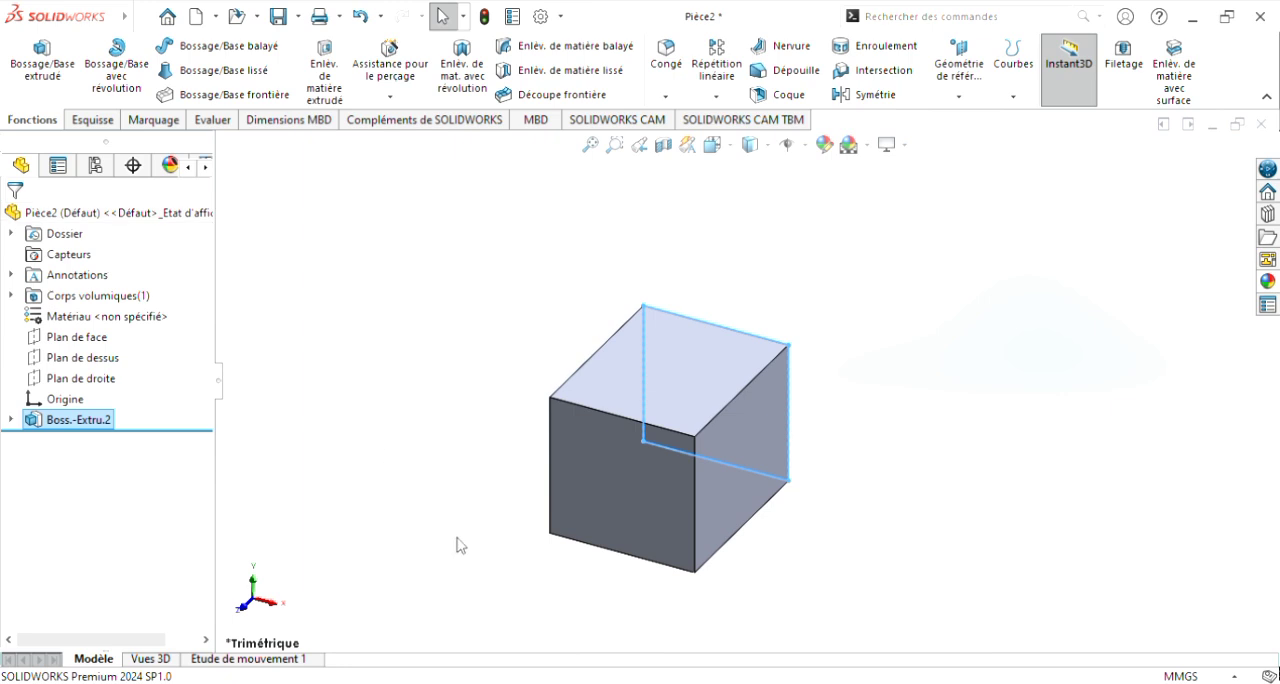
Step: Start an extruded cut on the block's front face and sketch a small rectangle about 41 mm from its left edge, near the upper-left corner
scroll(700, 590, "down", 3)
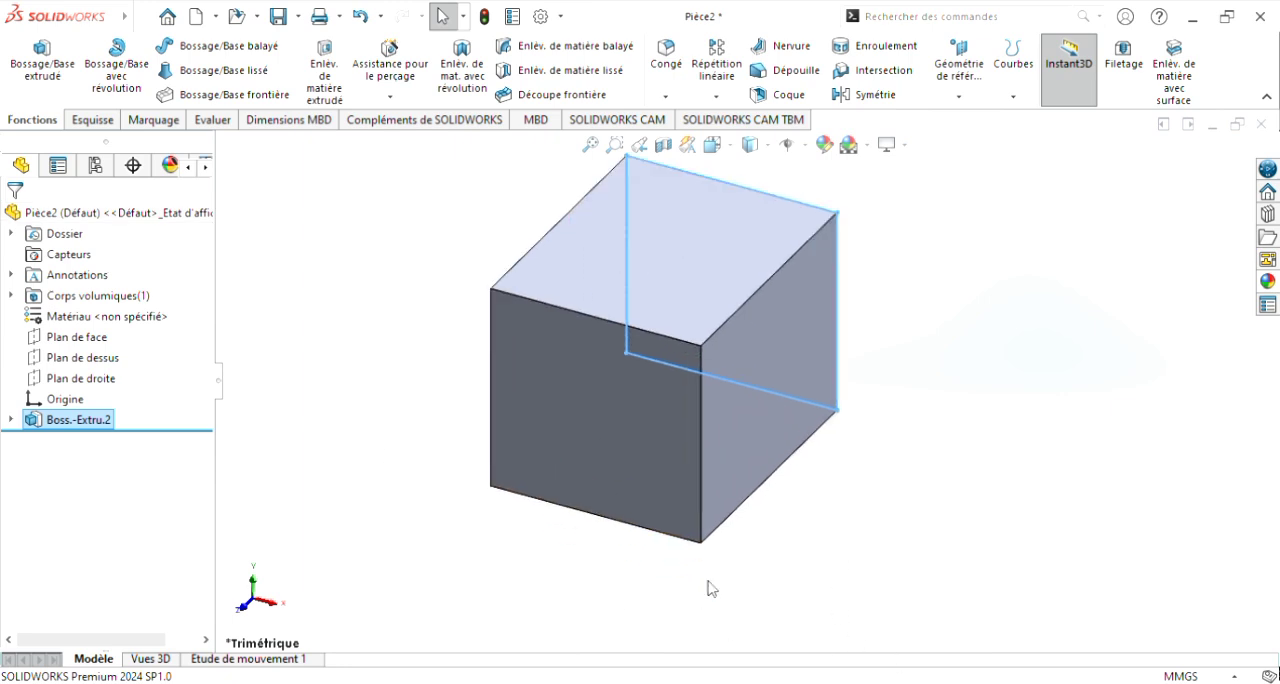
left_click(935, 532)
middle_click_drag(909, 527, 874, 446)
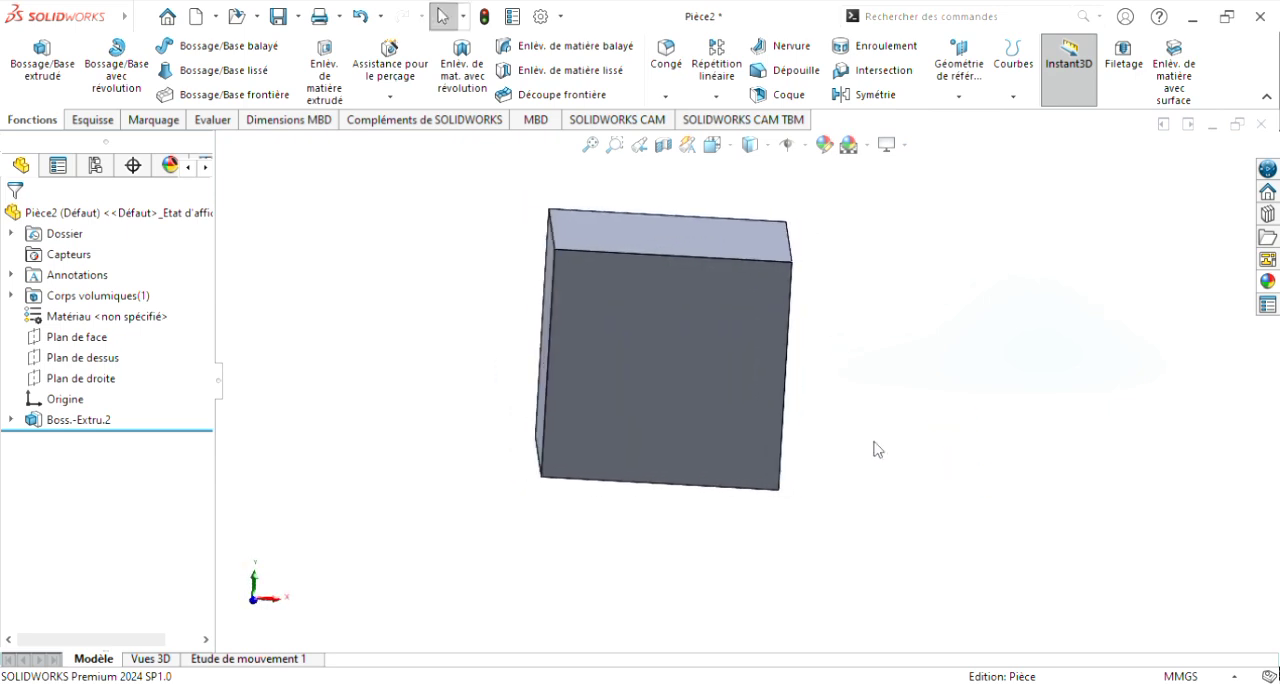
left_click(724, 377)
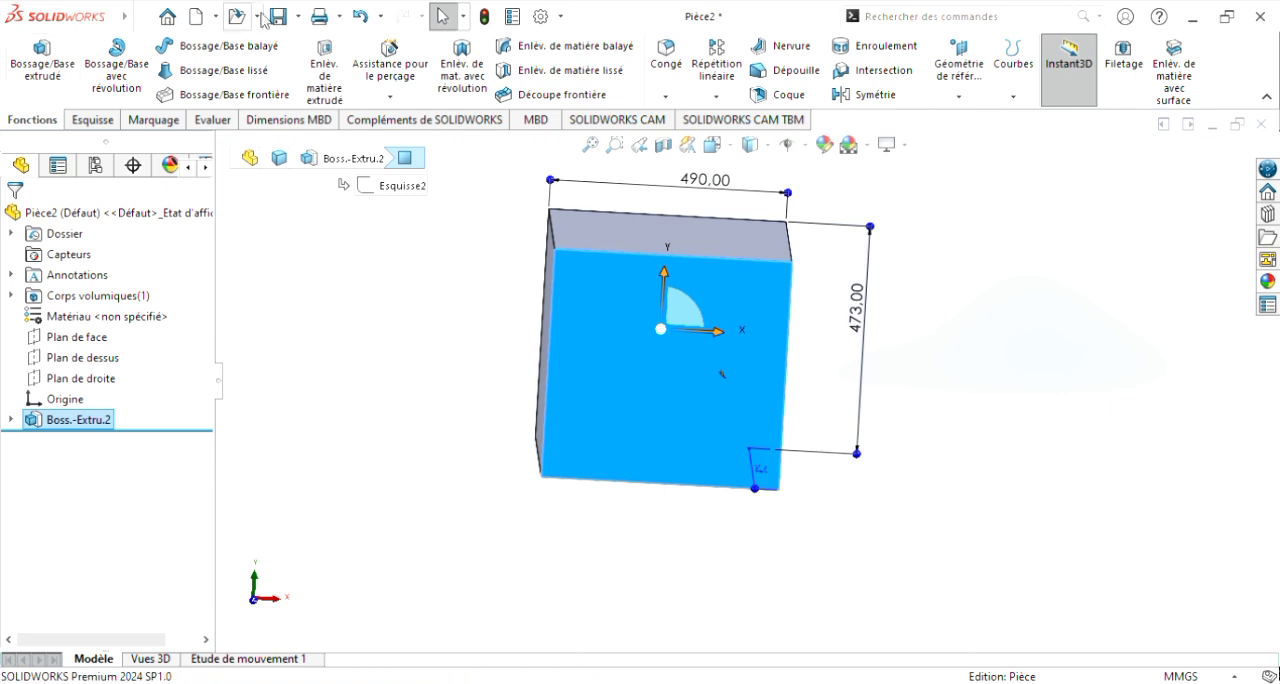
left_click(314, 94)
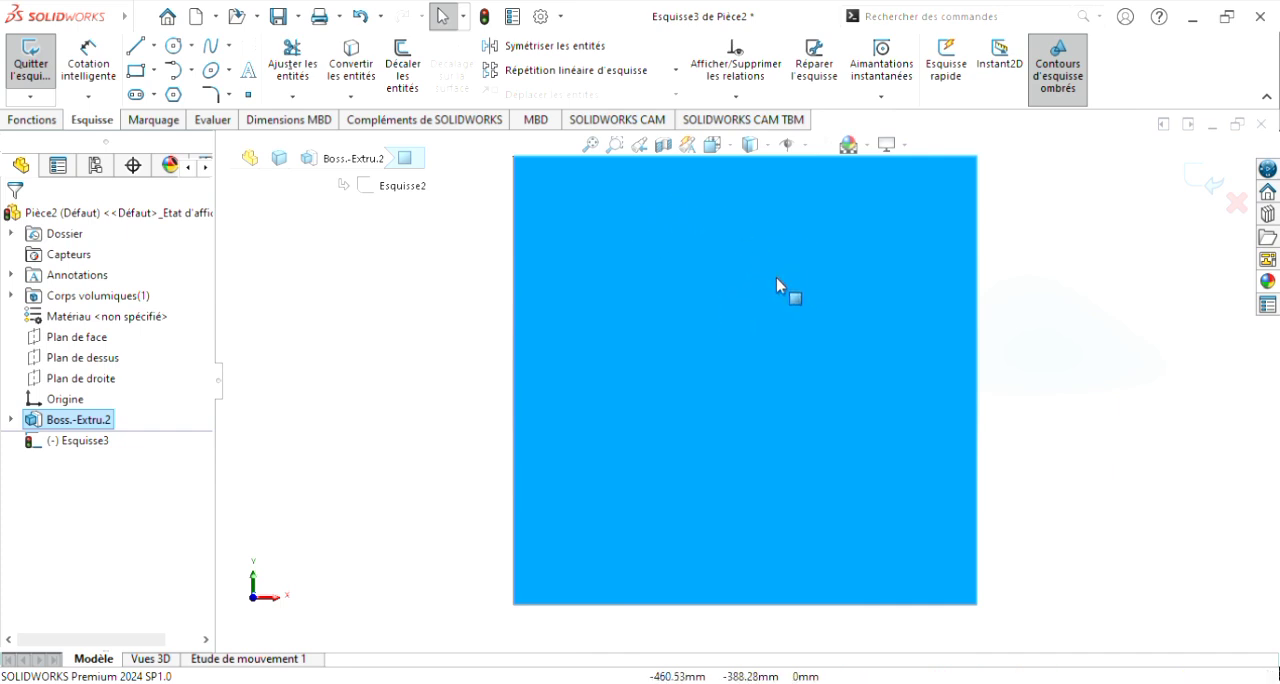
left_click(139, 74)
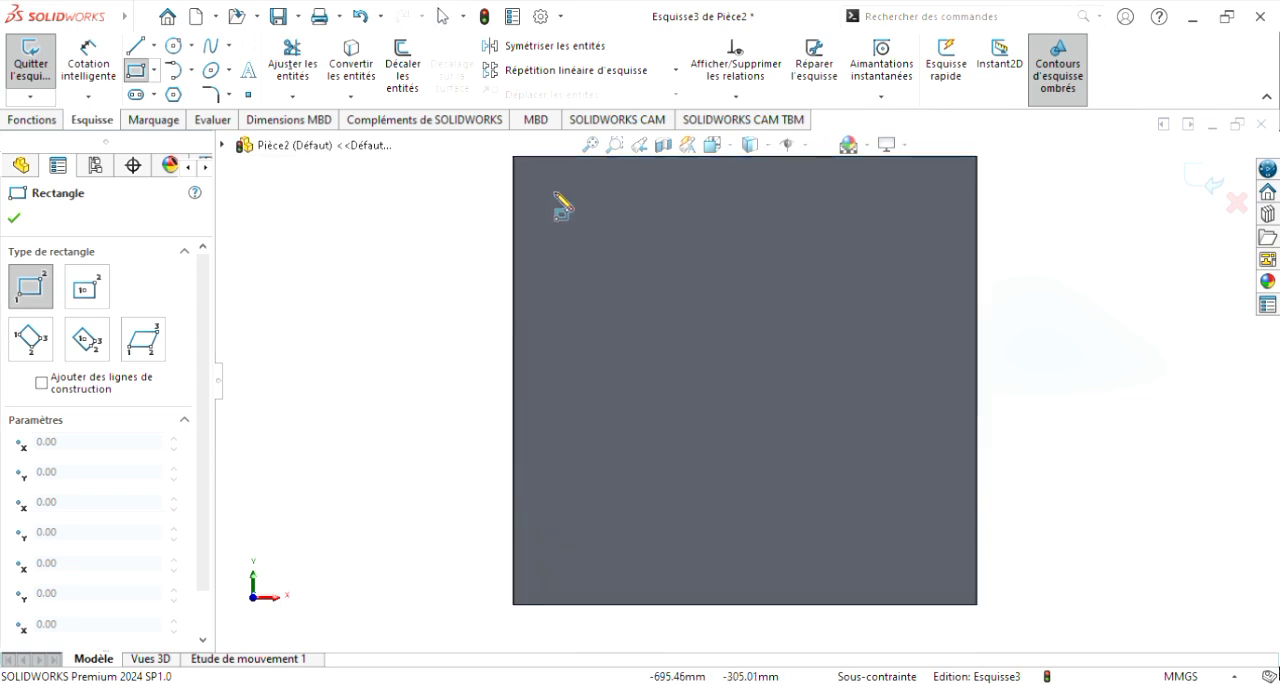
left_click(551, 183)
left_click(641, 266)
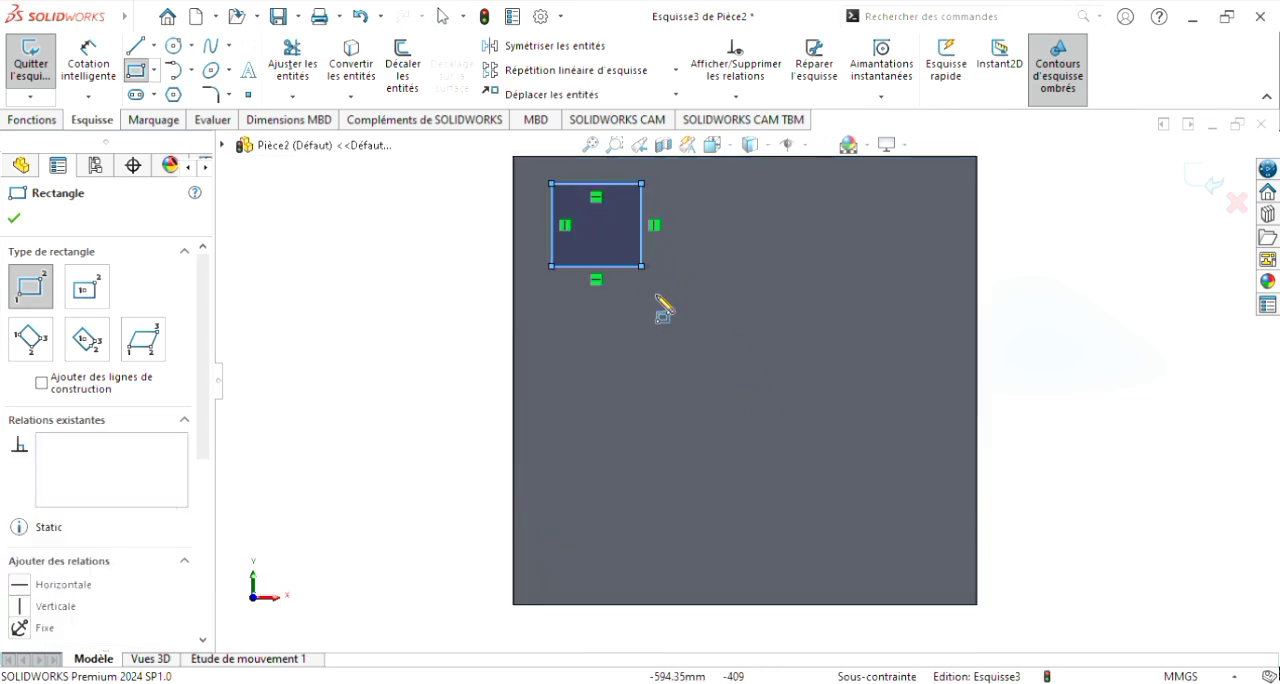
scroll(845, 314, "up", 1)
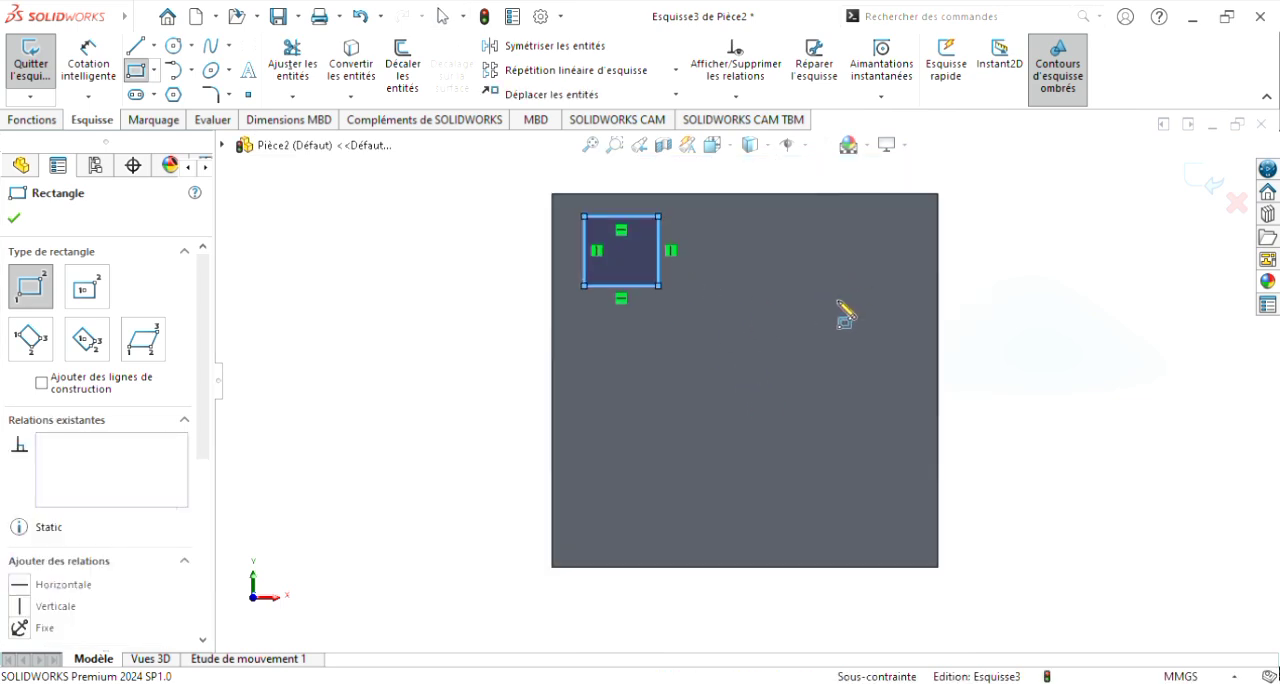
scroll(845, 314, "down", 1)
scroll(840, 305, "up", 1)
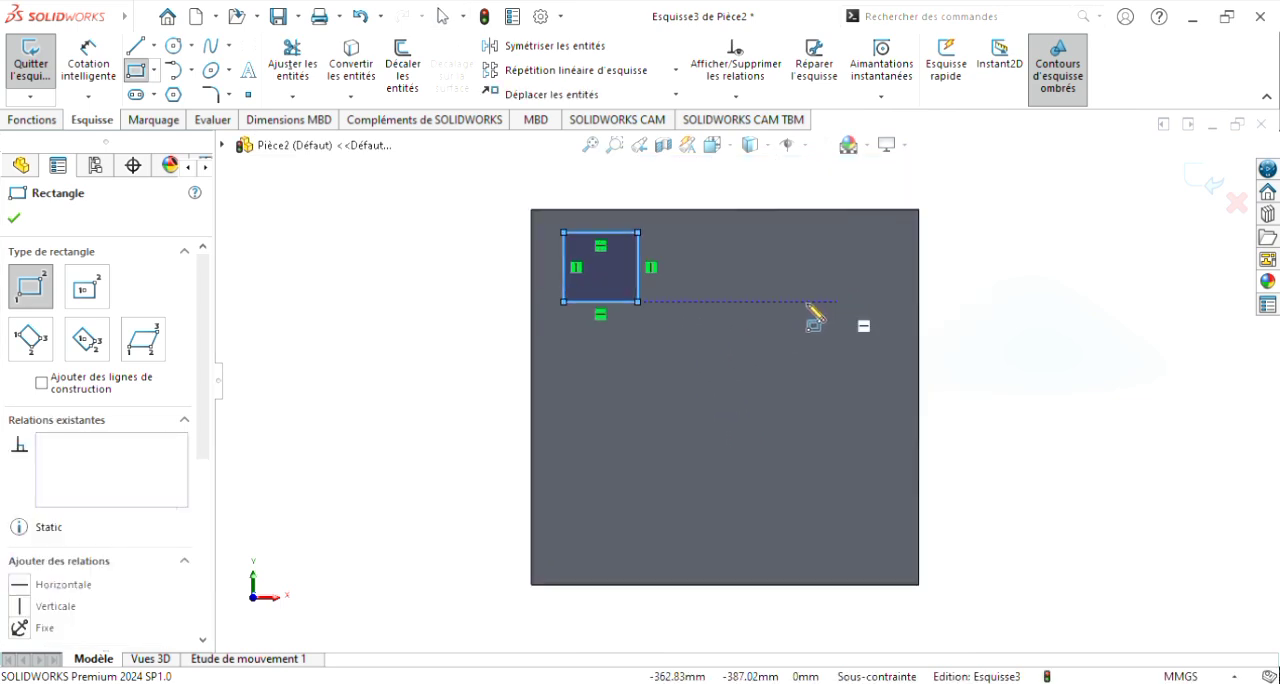
left_click(17, 218)
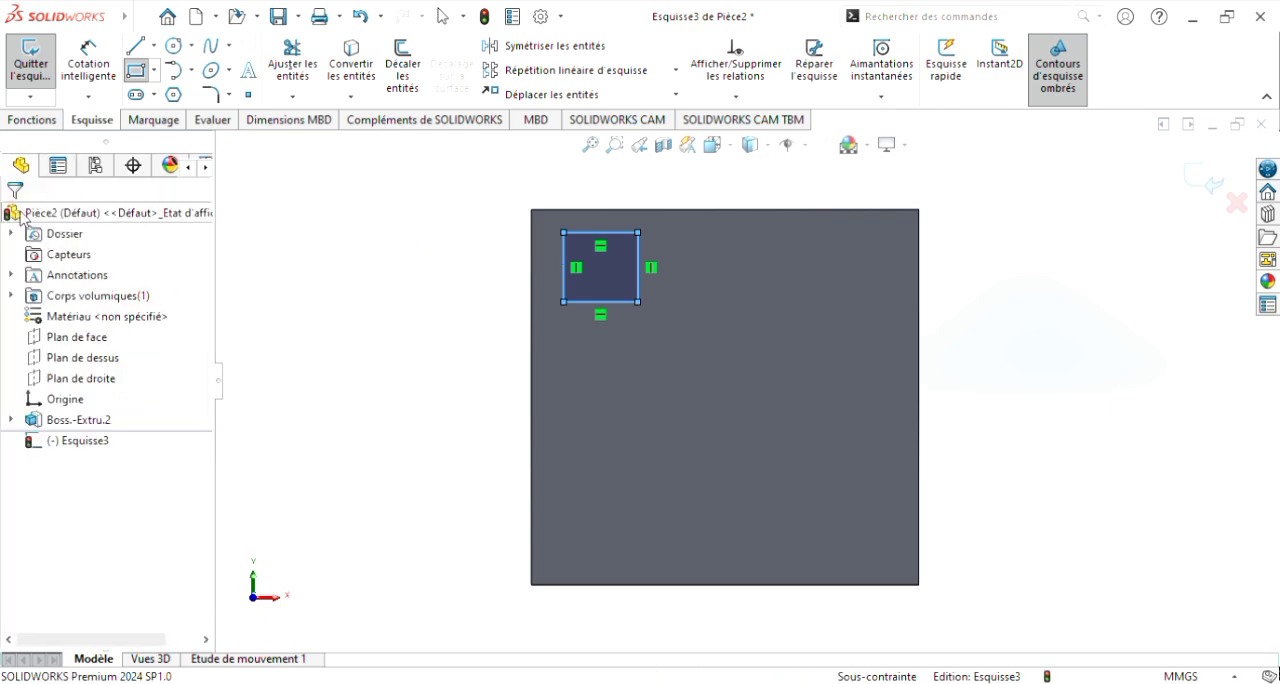
Step: Dimension the horizontal distance from the block's upper-left corner to the small rectangle's upper-left corner as 25 mm
left_click(93, 73)
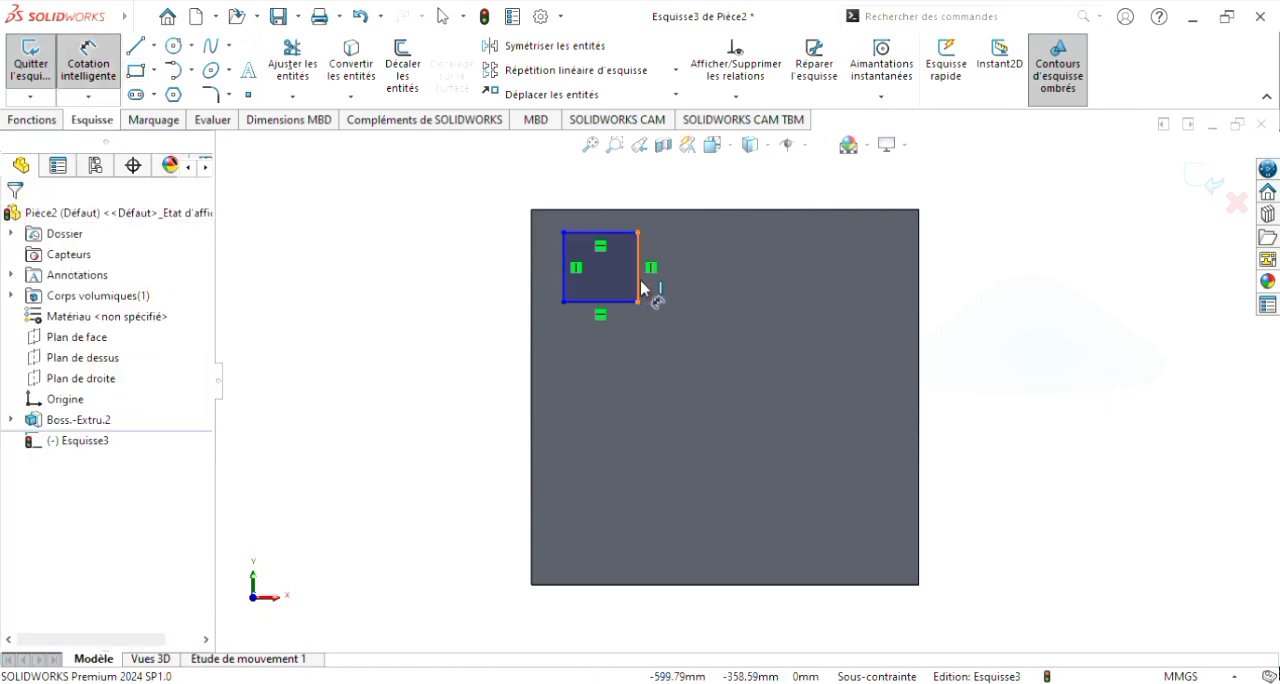
scroll(657, 292, "down", 1)
left_click(515, 201)
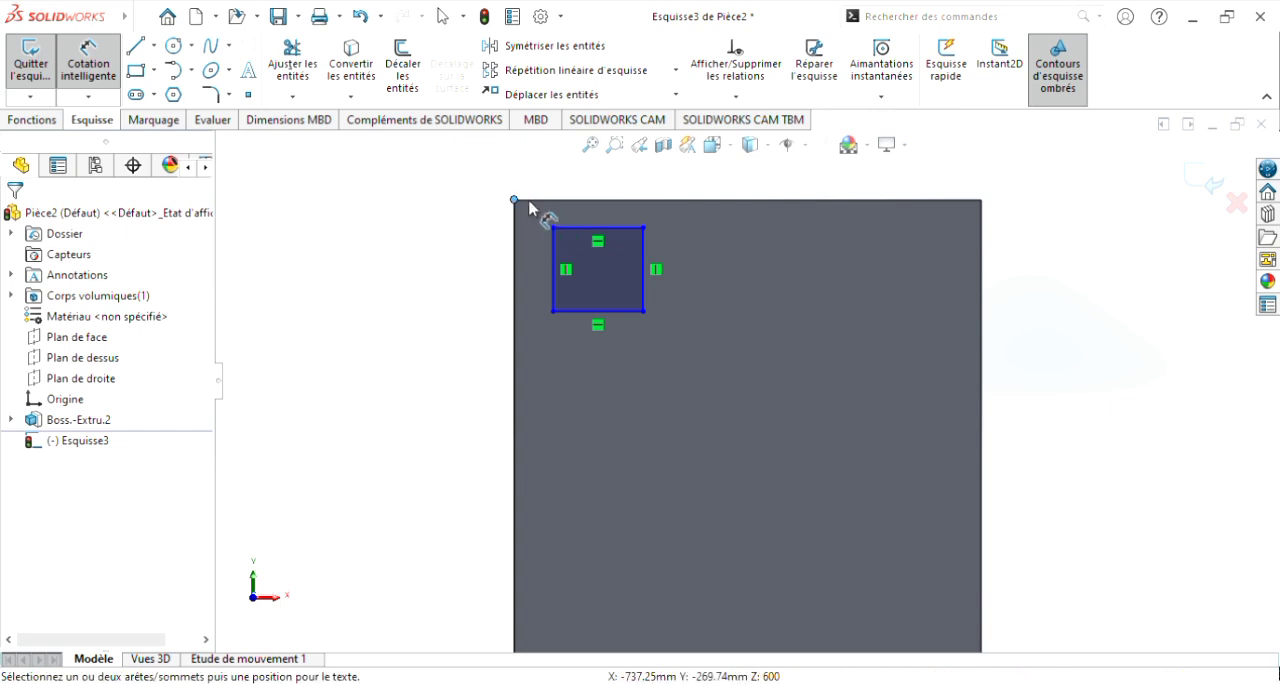
left_click(553, 229)
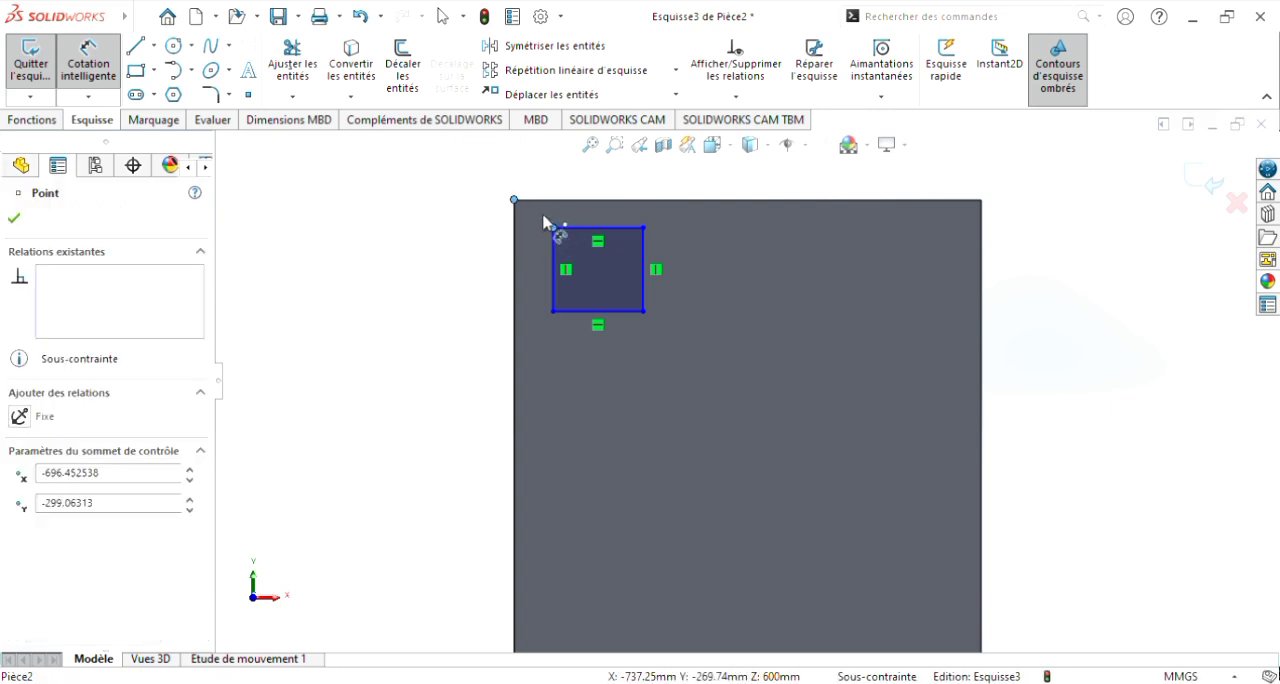
left_click(550, 186)
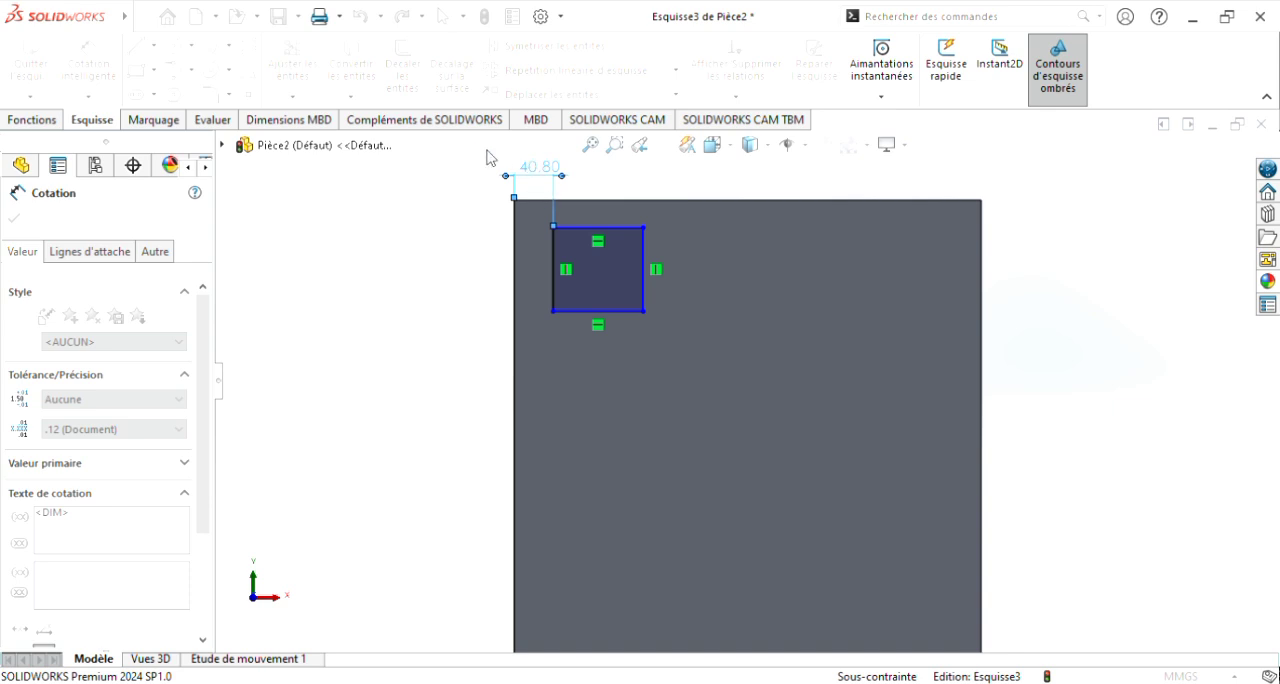
left_click(456, 152)
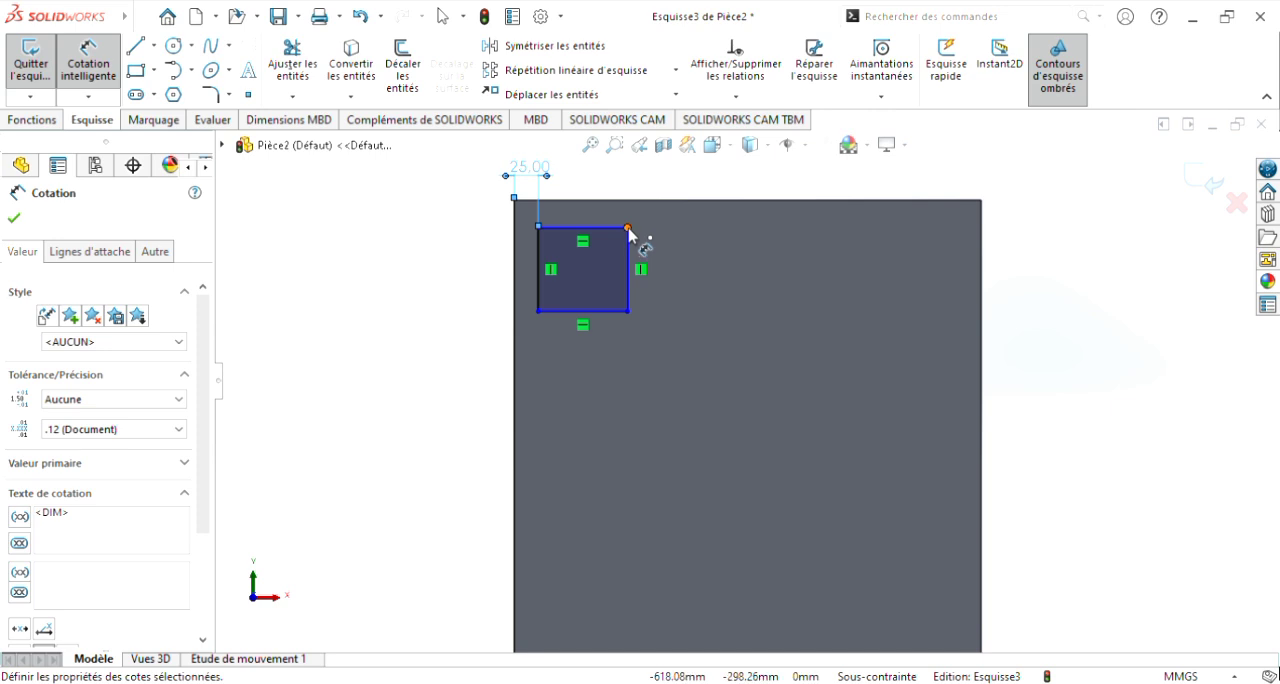
Step: Dimension the horizontal distance from the small rectangle's upper-right corner to the block's upper-right corner as 25 mm
key("Escape")
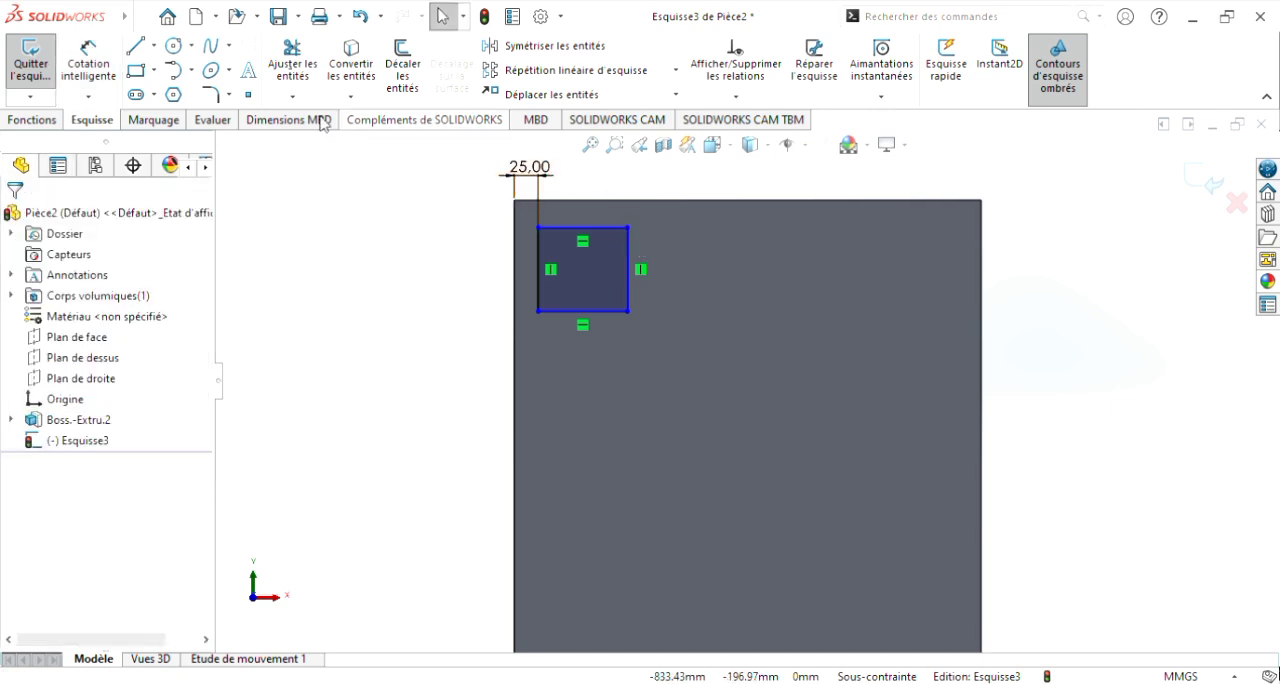
left_click(112, 76)
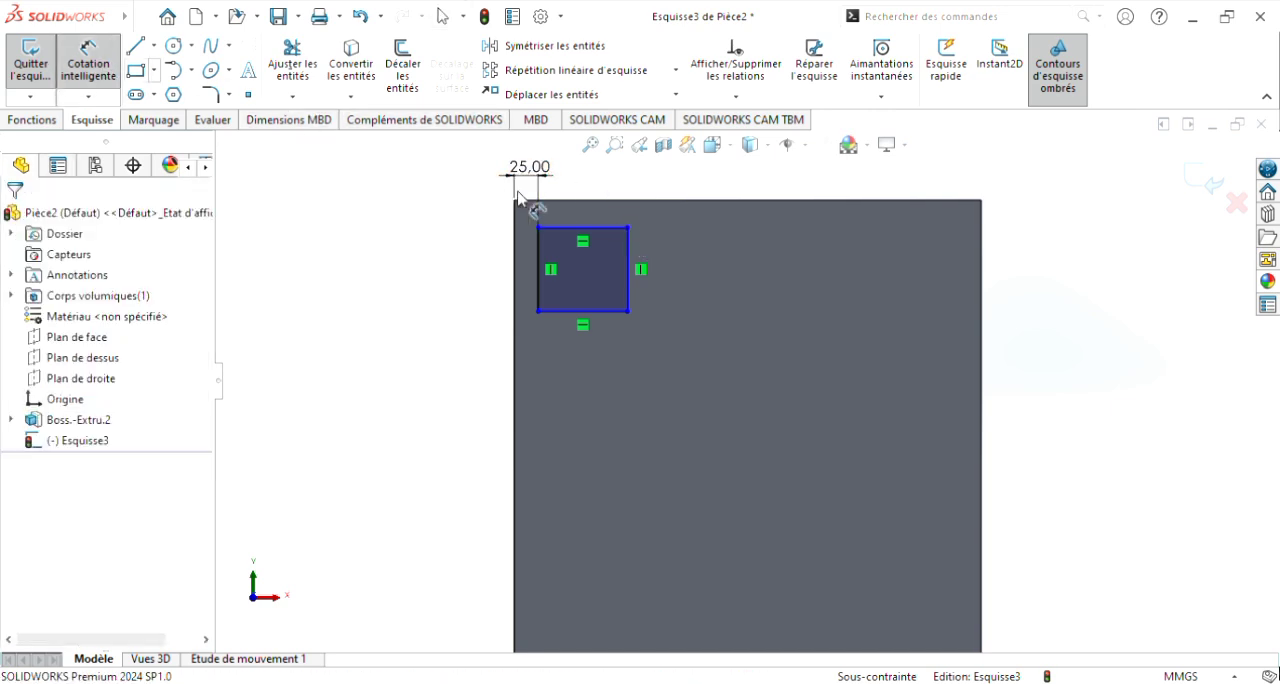
left_click(629, 229)
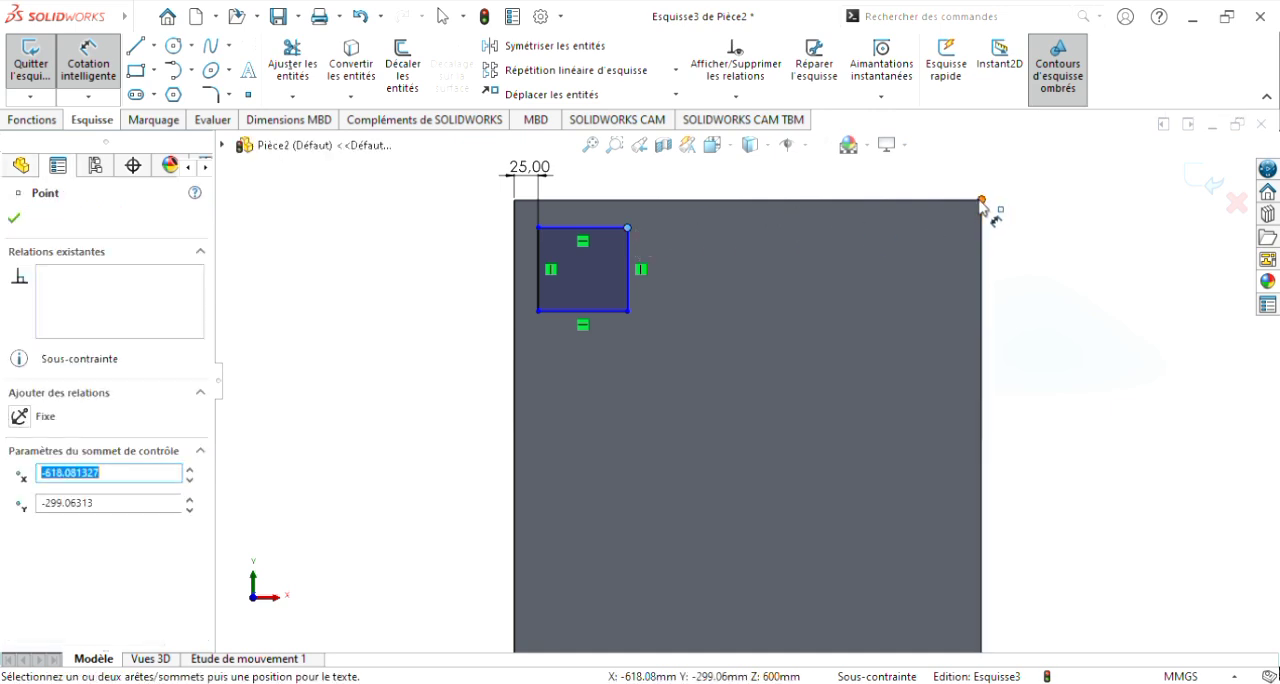
left_click(980, 205)
left_click(958, 192)
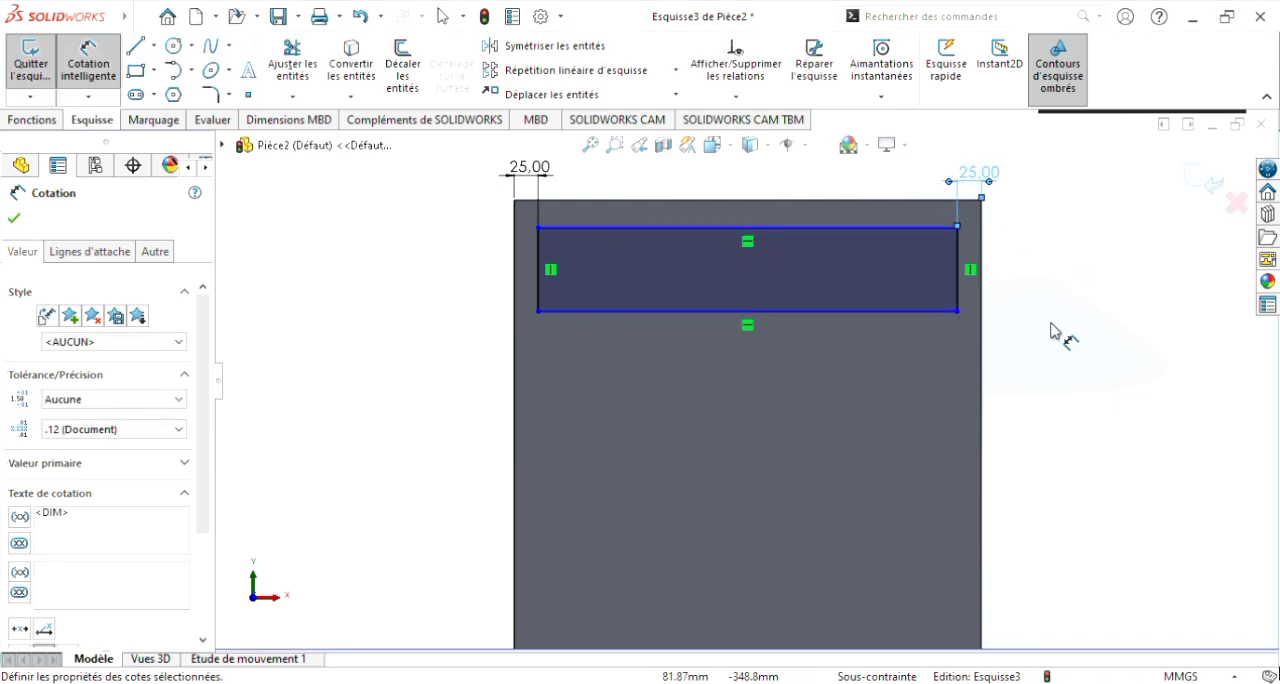
Step: Dimension the vertical distance from the rectangle's lower-left corner to the block's lower-left corner as 25 mm
scroll(1052, 325, "up", 3)
scroll(690, 510, "down", 2)
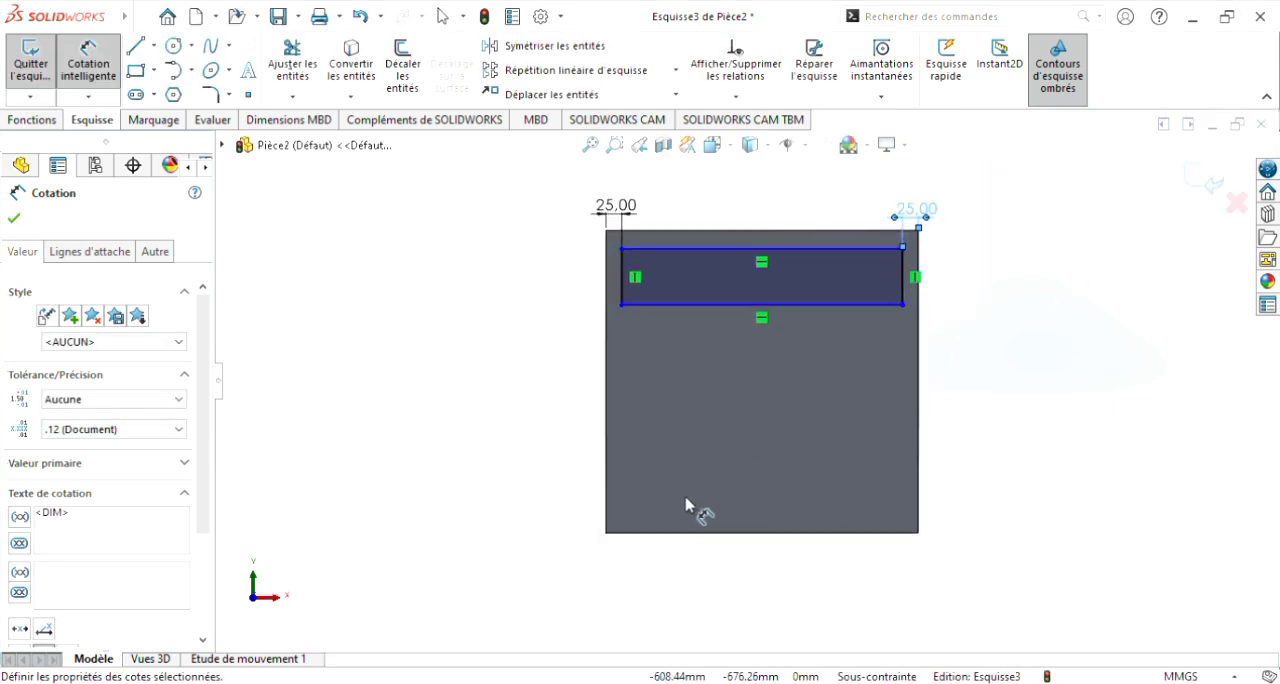
left_click(623, 307)
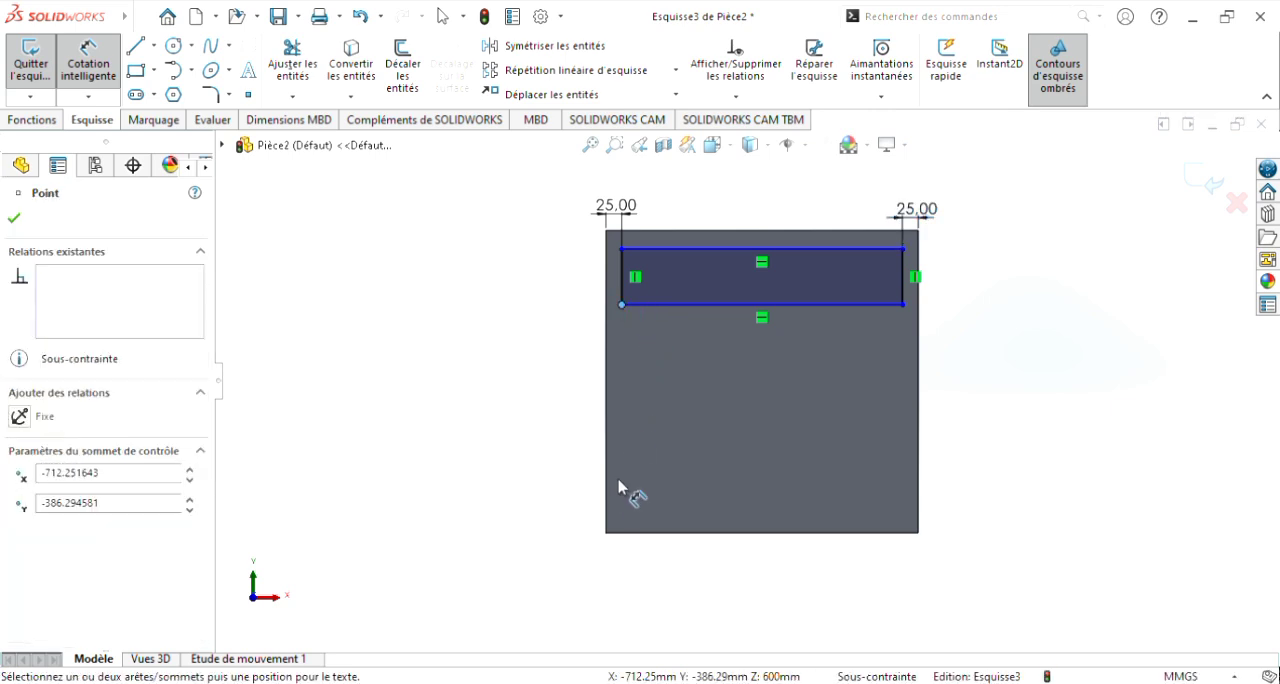
left_click(607, 537)
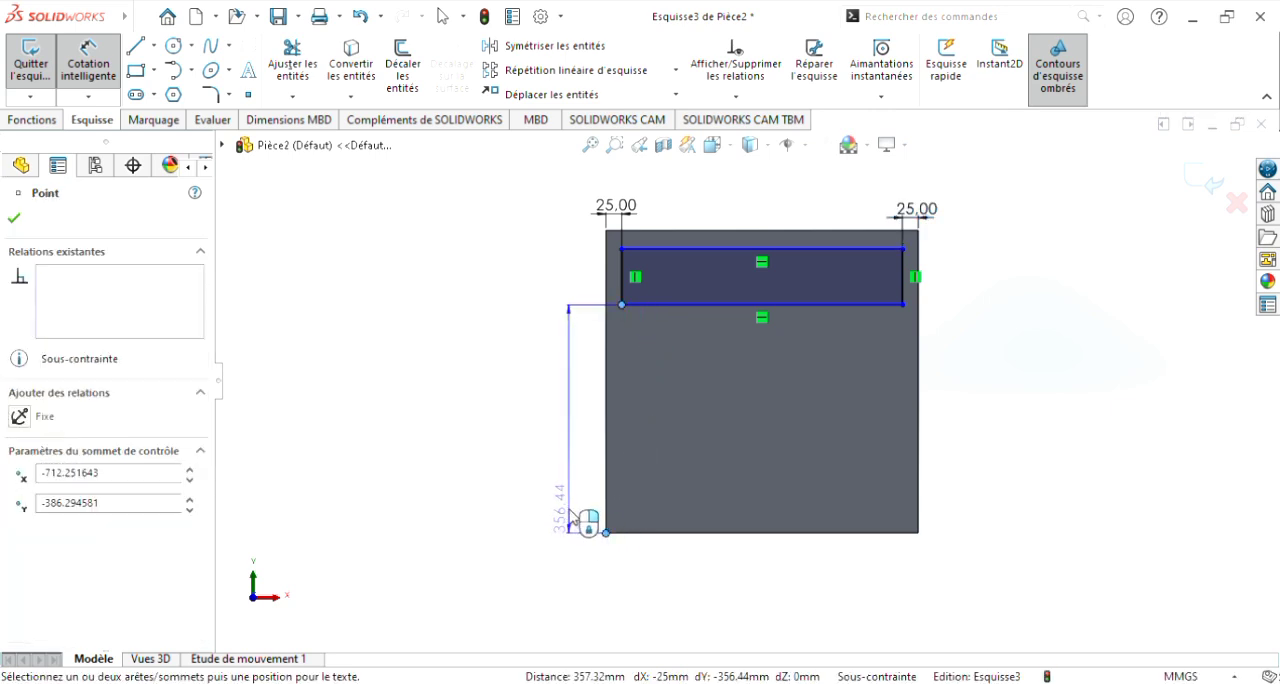
left_click(571, 517)
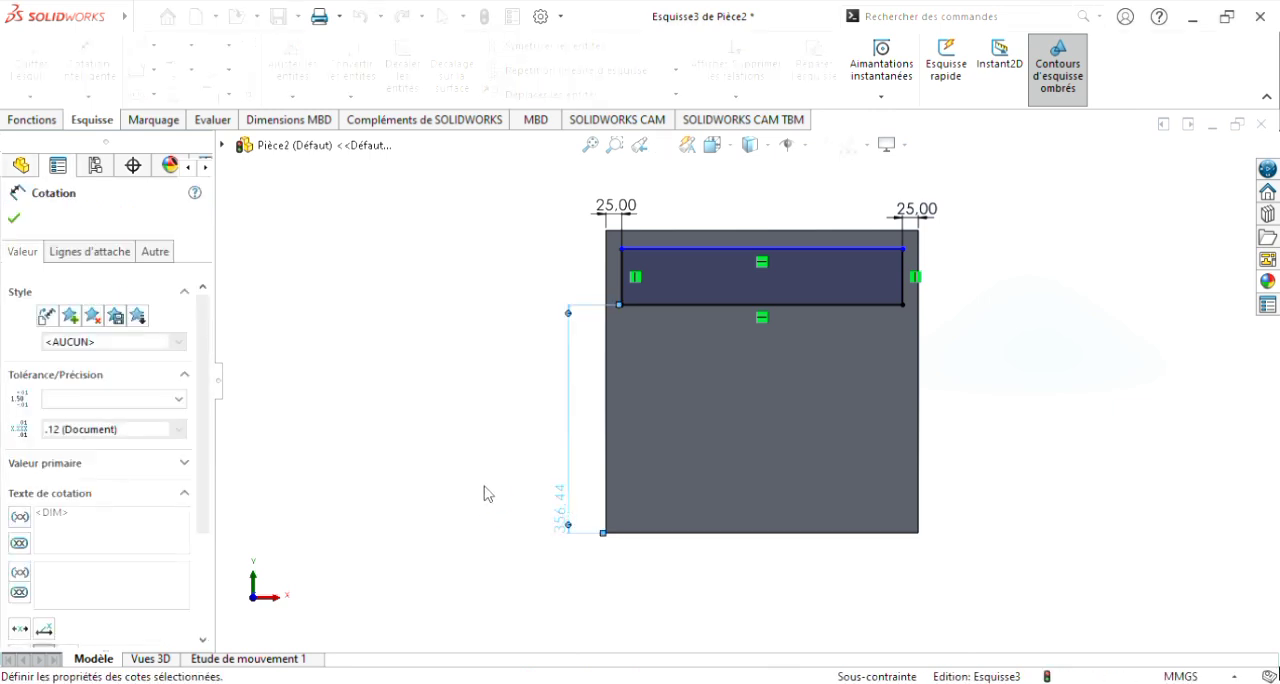
type("25")
key("Return")
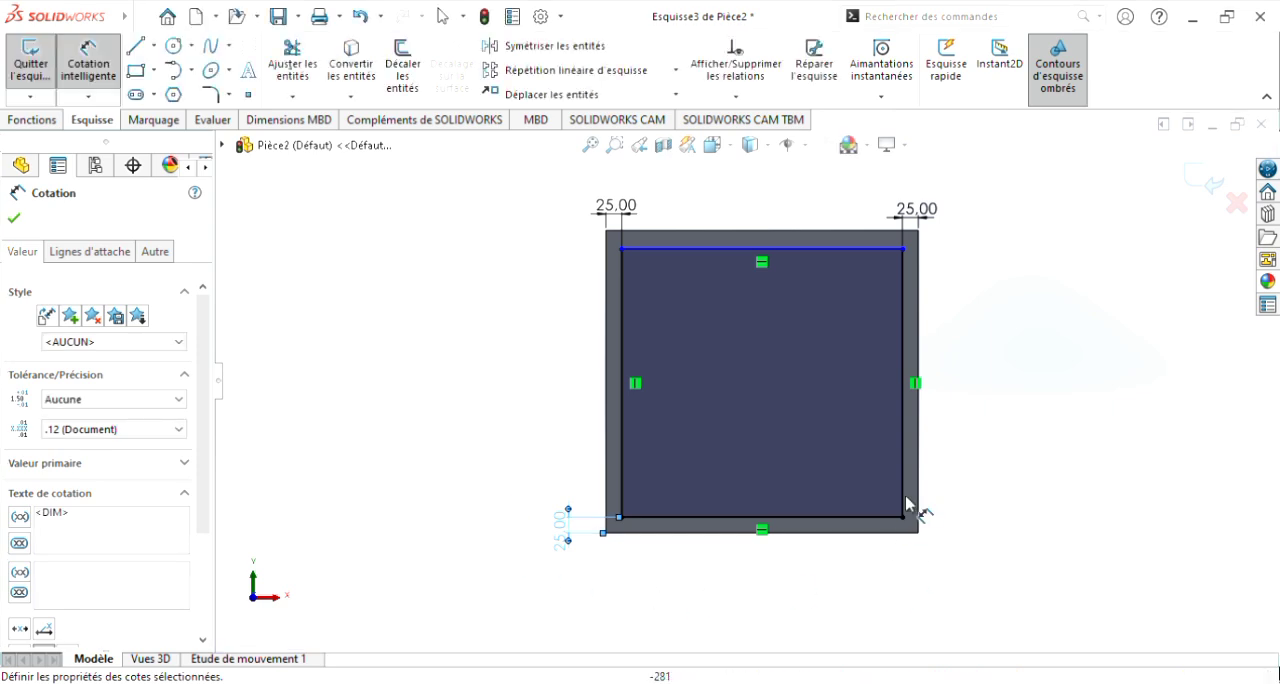
scroll(926, 480, "down", 1)
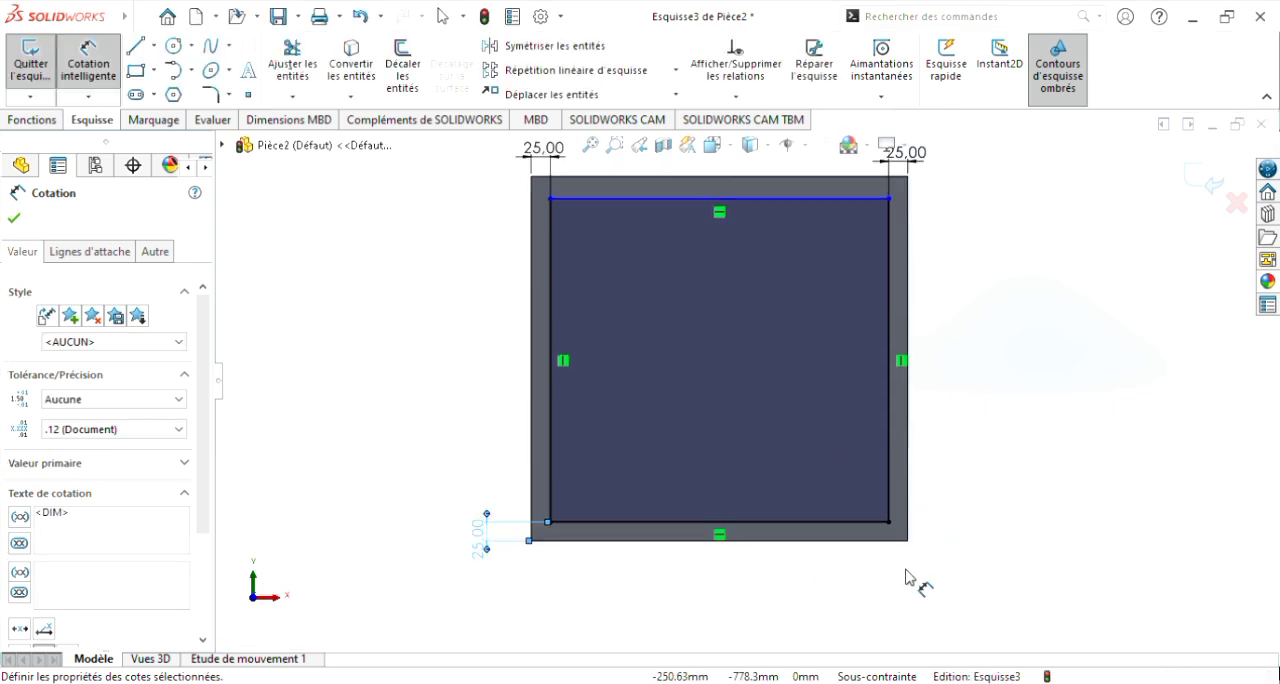
left_click(889, 522)
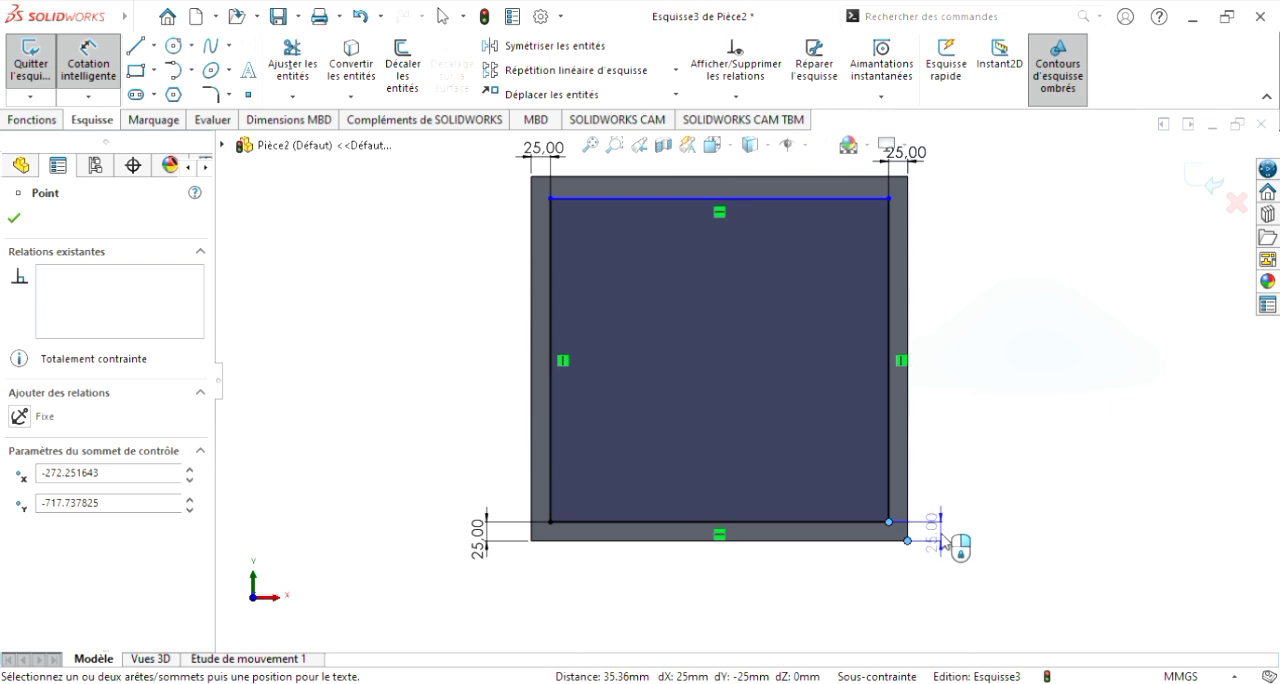
key("Escape")
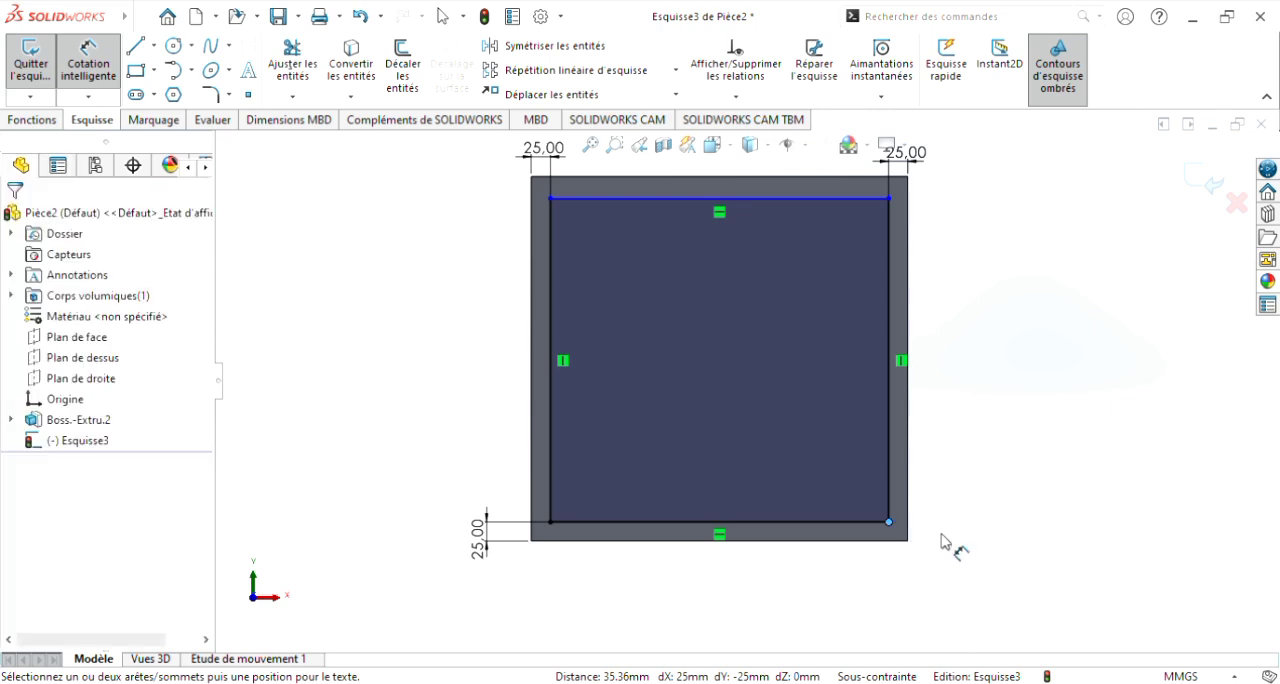
key("Escape")
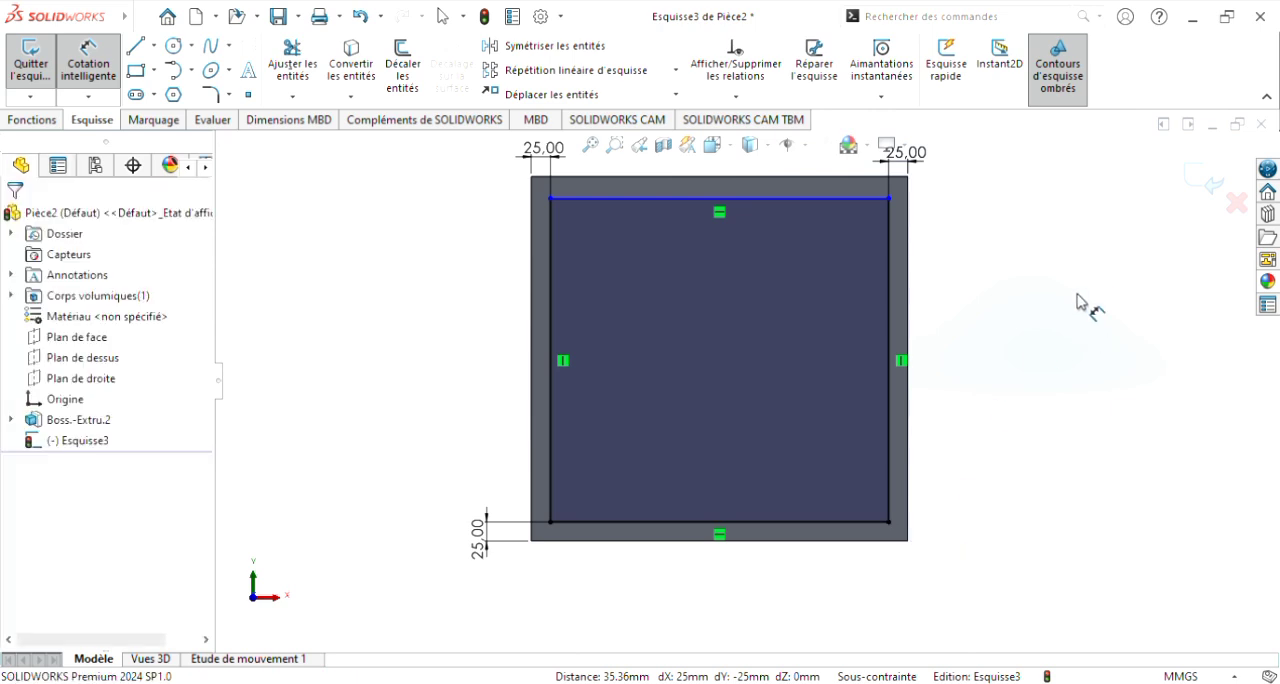
Step: Cut the sketched rectangle into the block from its front face with a blind depth of 570 mm
key("z")
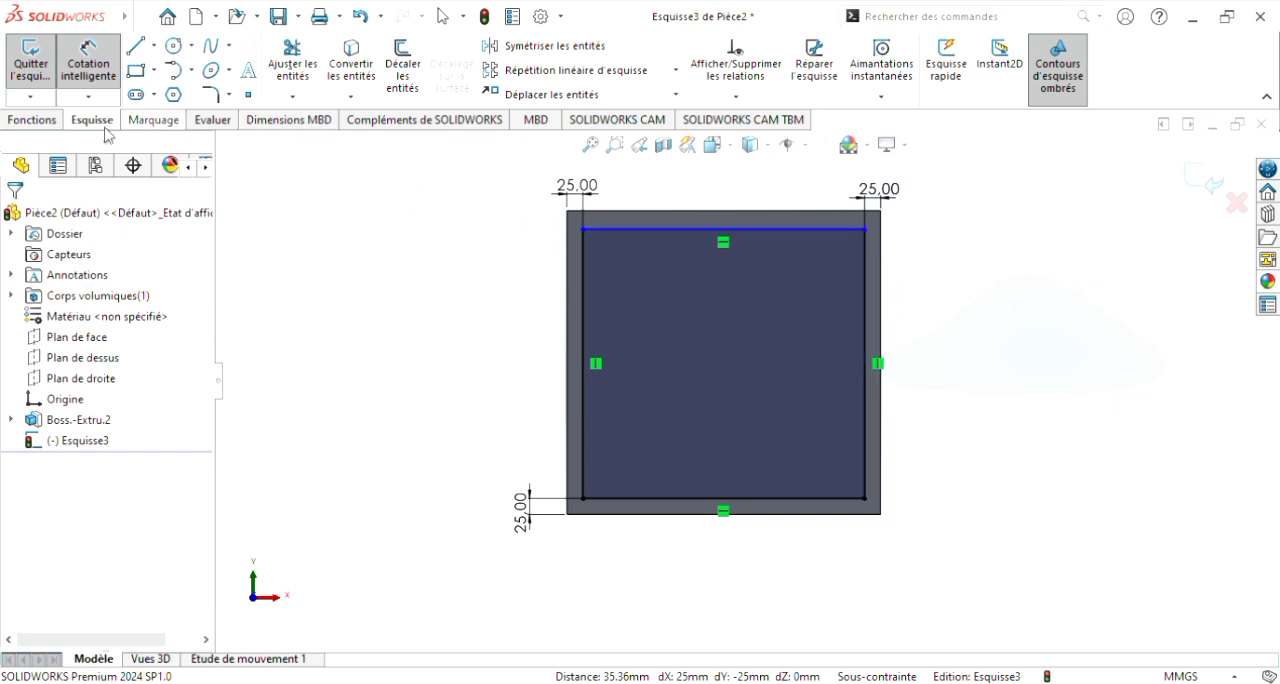
left_click(47, 119)
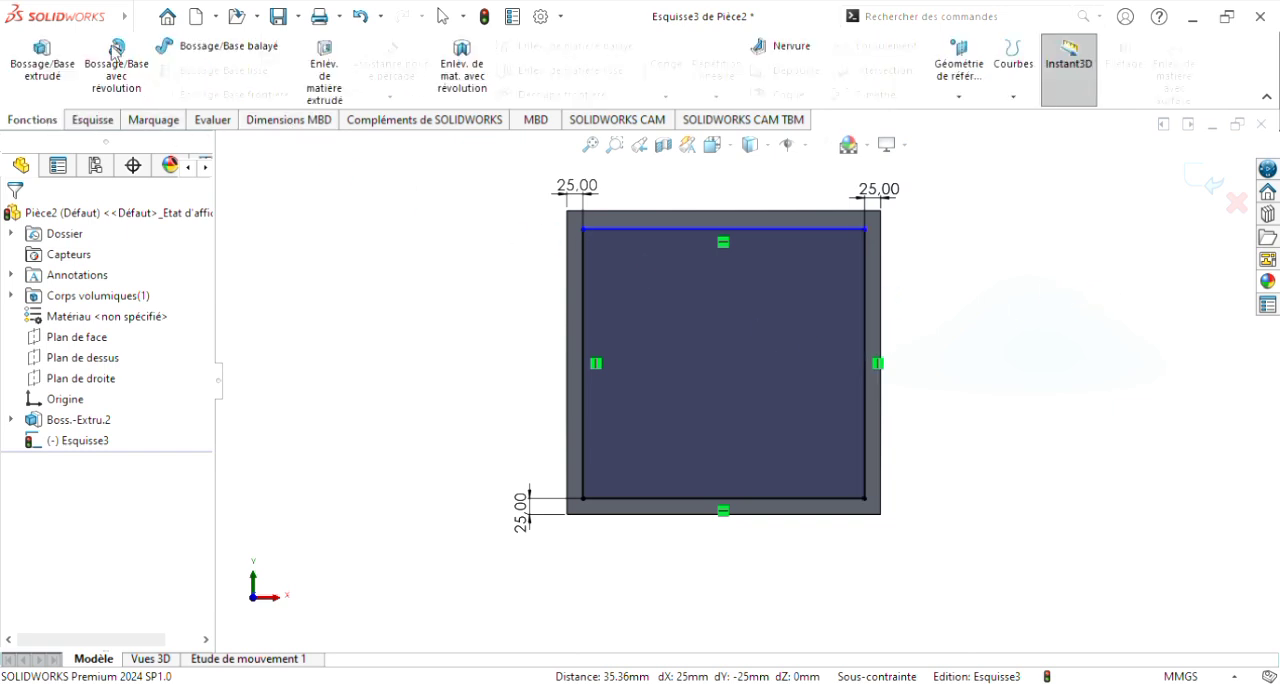
left_click(323, 82)
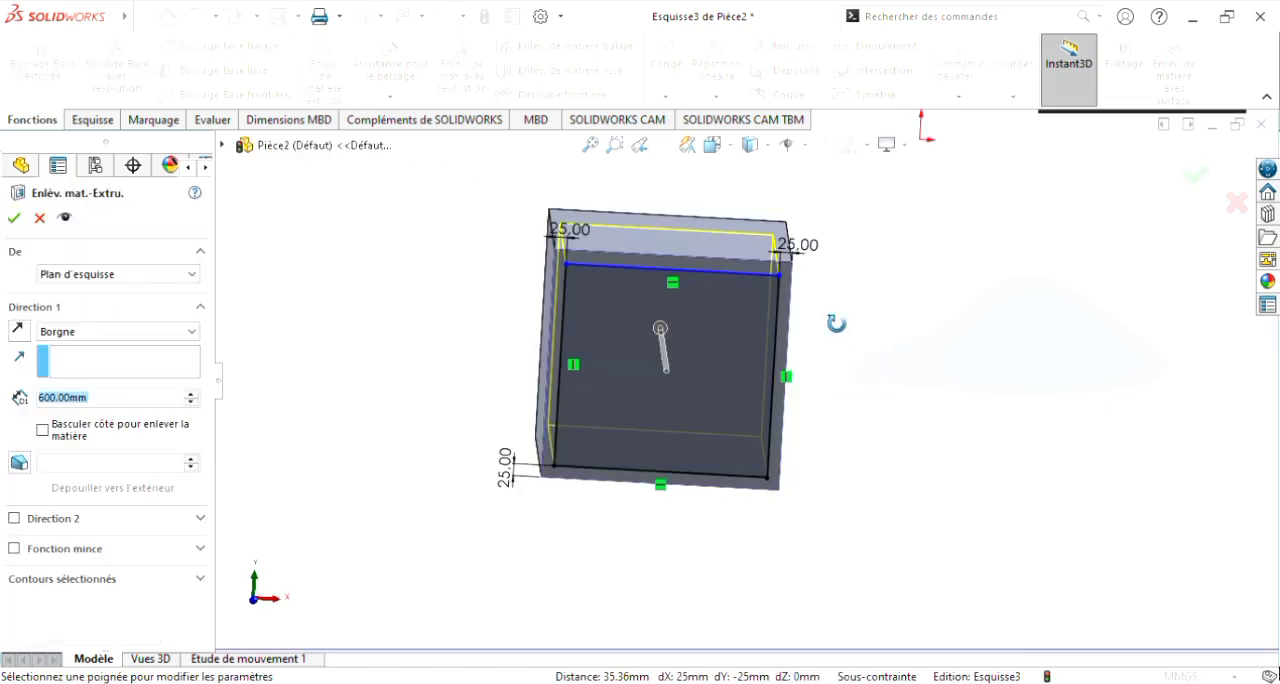
middle_click_drag(836, 378, 806, 446)
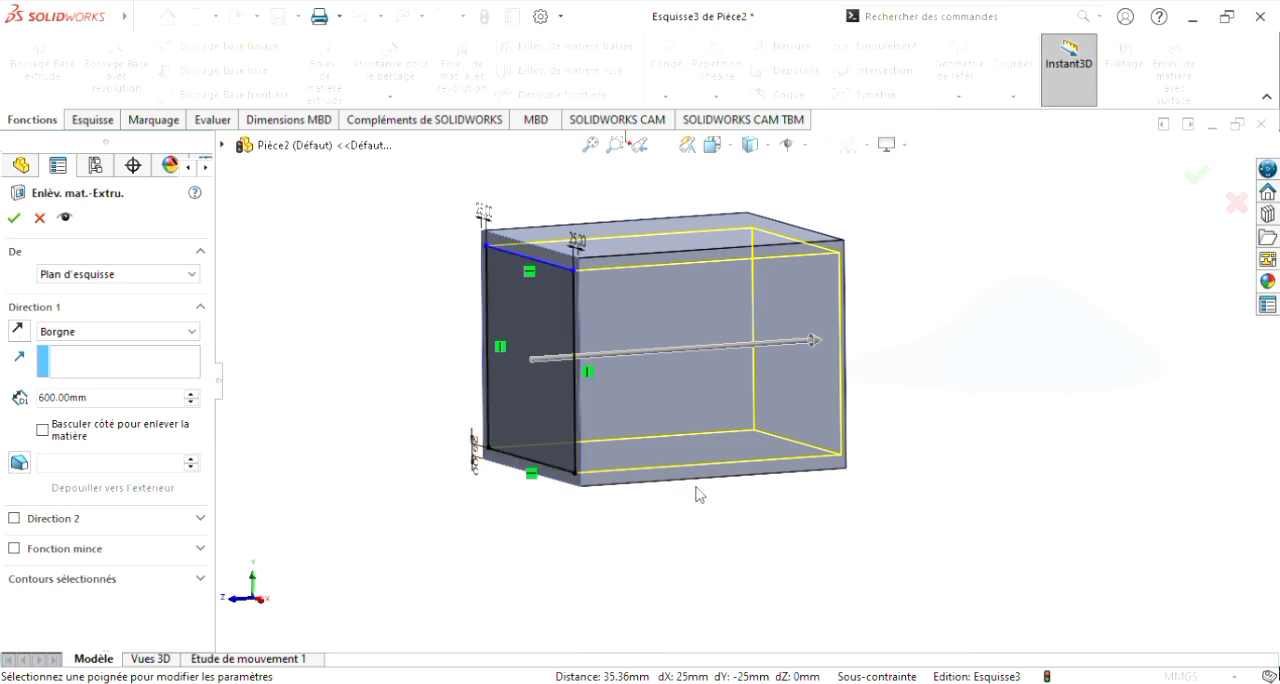
middle_click_drag(960, 412, 979, 442)
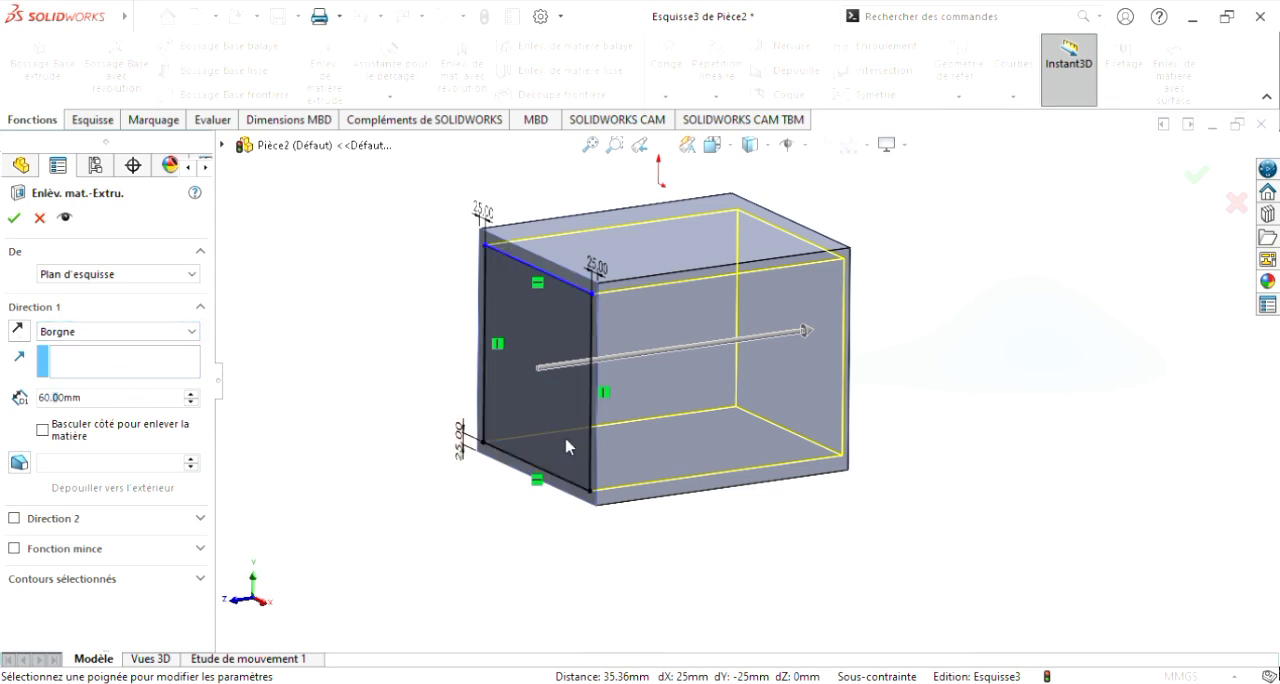
type("7")
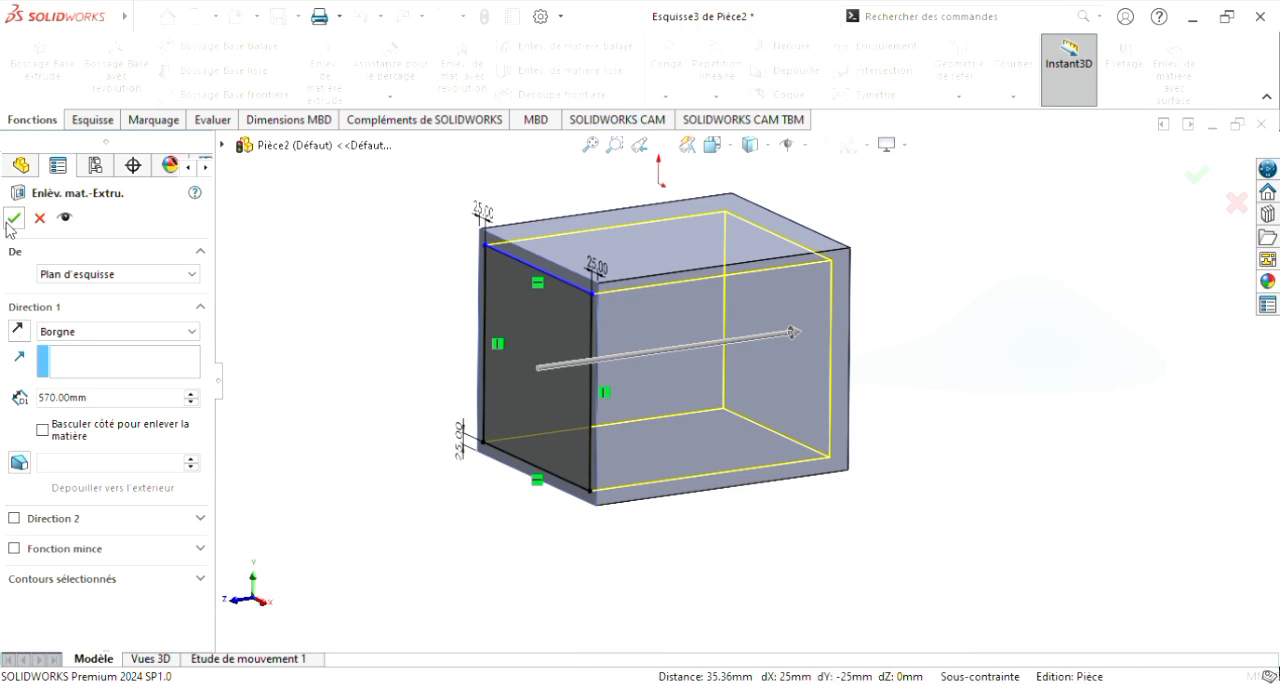
left_click(13, 219)
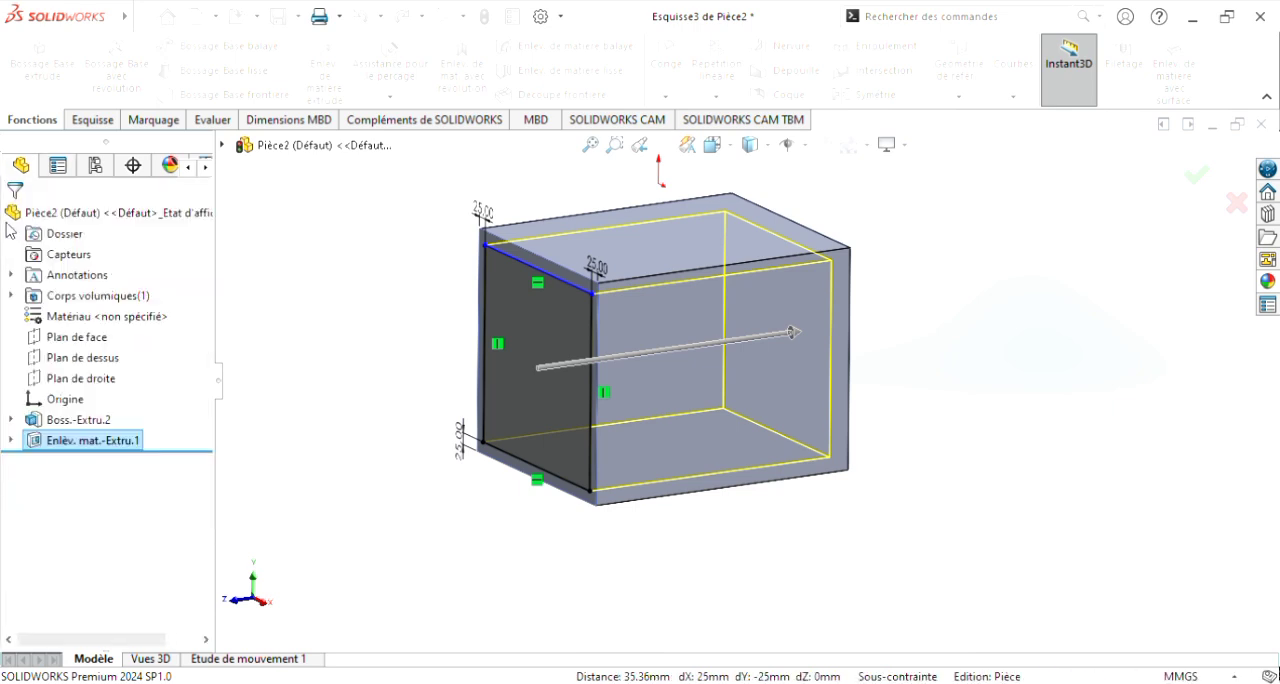
left_click(560, 549)
middle_click_drag(688, 596, 790, 593)
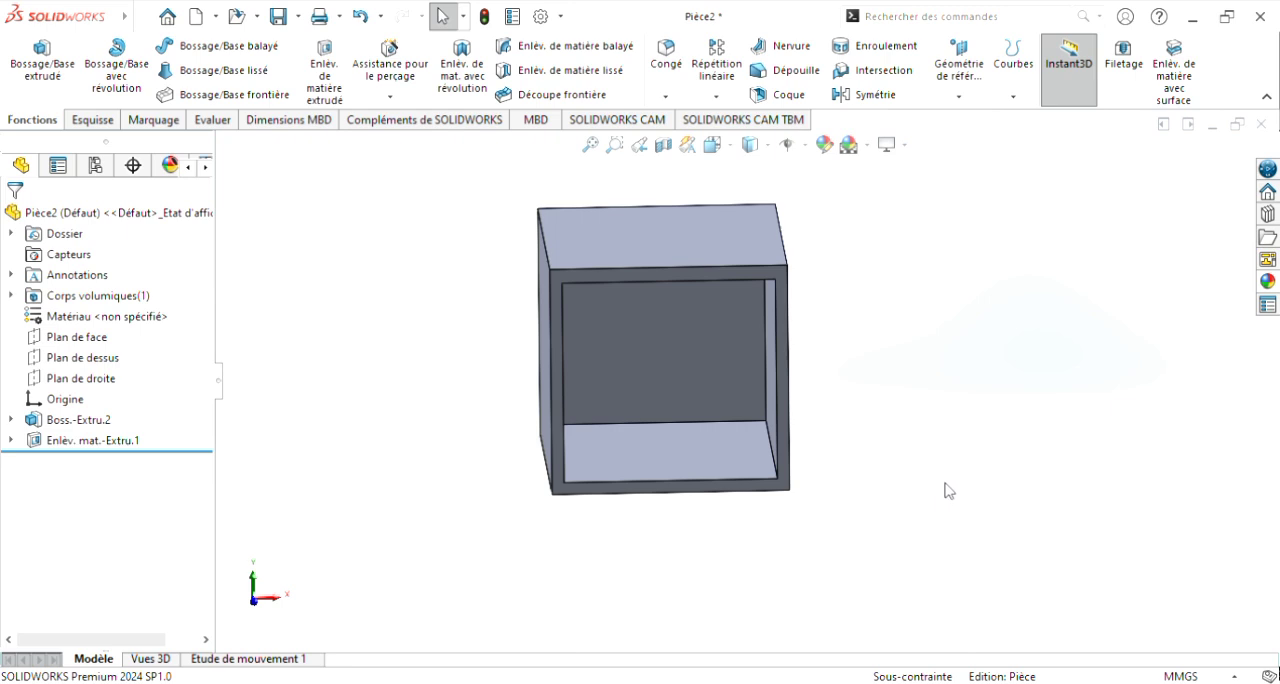
mouse_move(955, 490)
middle_mouse_down()
mouse_move(926, 435)
mouse_move(920, 481)
mouse_move(936, 485)
middle_mouse_up()
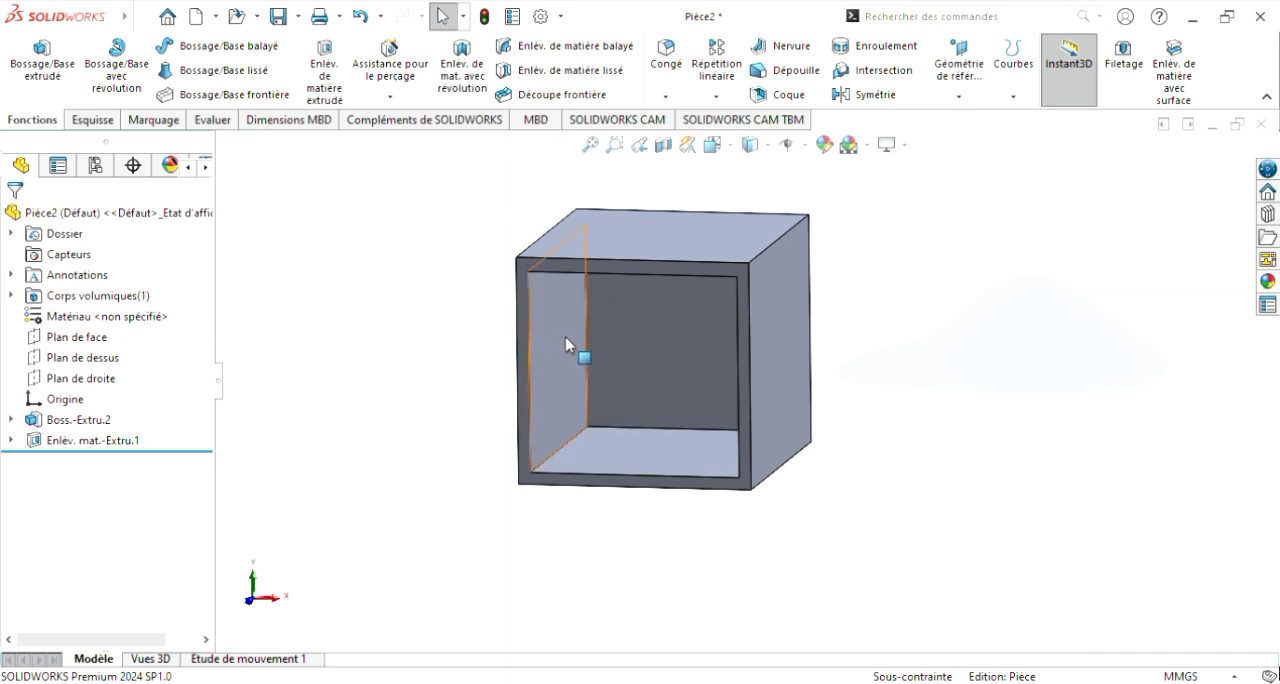
mouse_move(946, 443)
middle_mouse_down()
mouse_move(1009, 437)
mouse_move(957, 440)
mouse_move(977, 460)
mouse_move(955, 451)
middle_mouse_up()
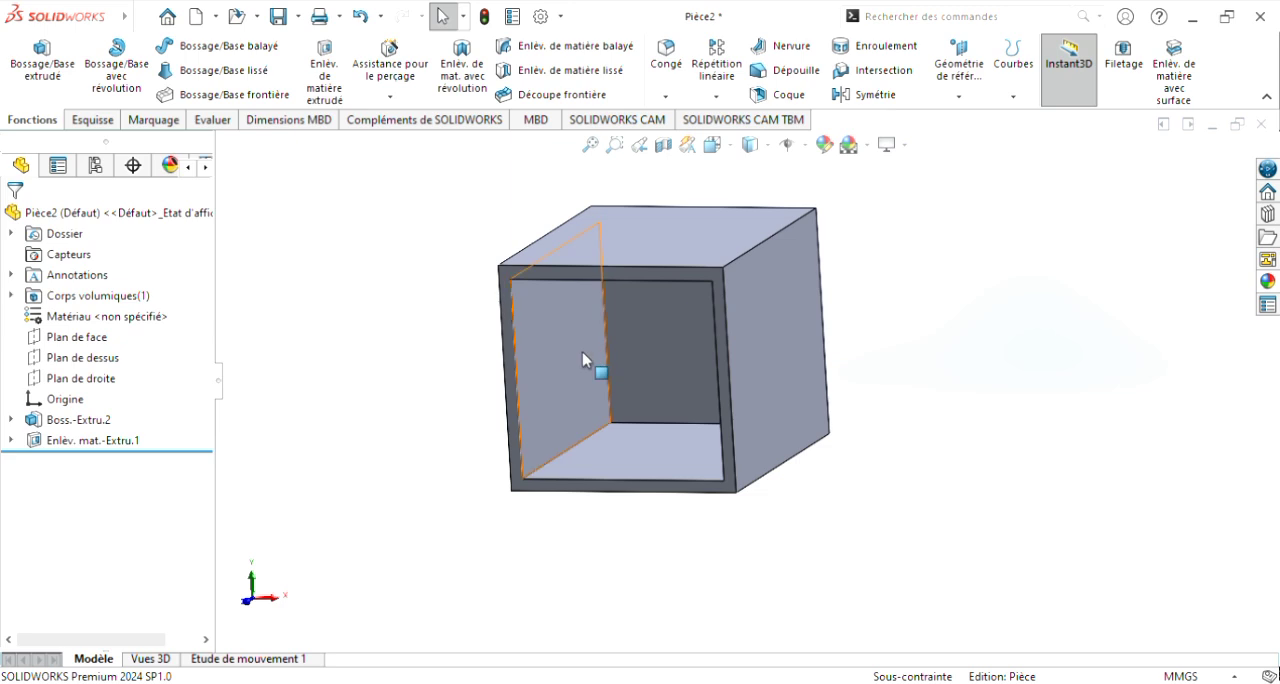
middle_click_drag(851, 467, 871, 443)
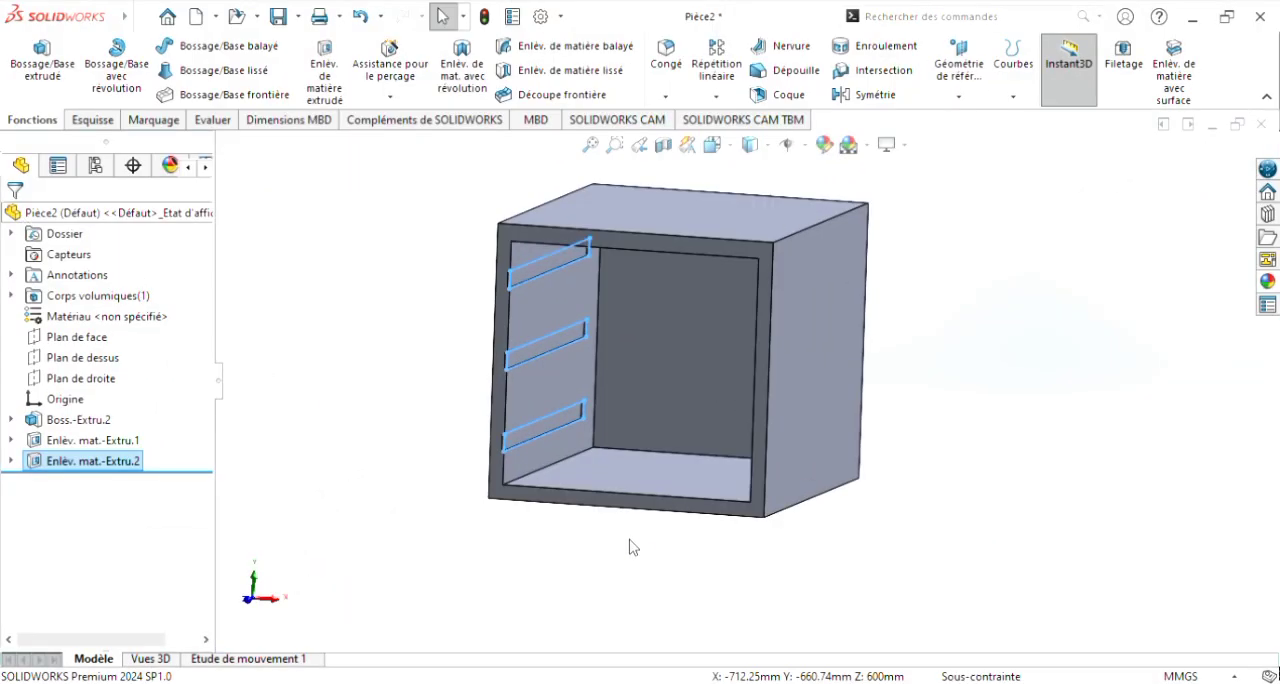
Step: Start an extruded cut on the cabinet's inner right wall and sketch a horizontal line about 483 mm long from the front edge, near the top
left_click(853, 594)
middle_click_drag(990, 408, 1023, 406)
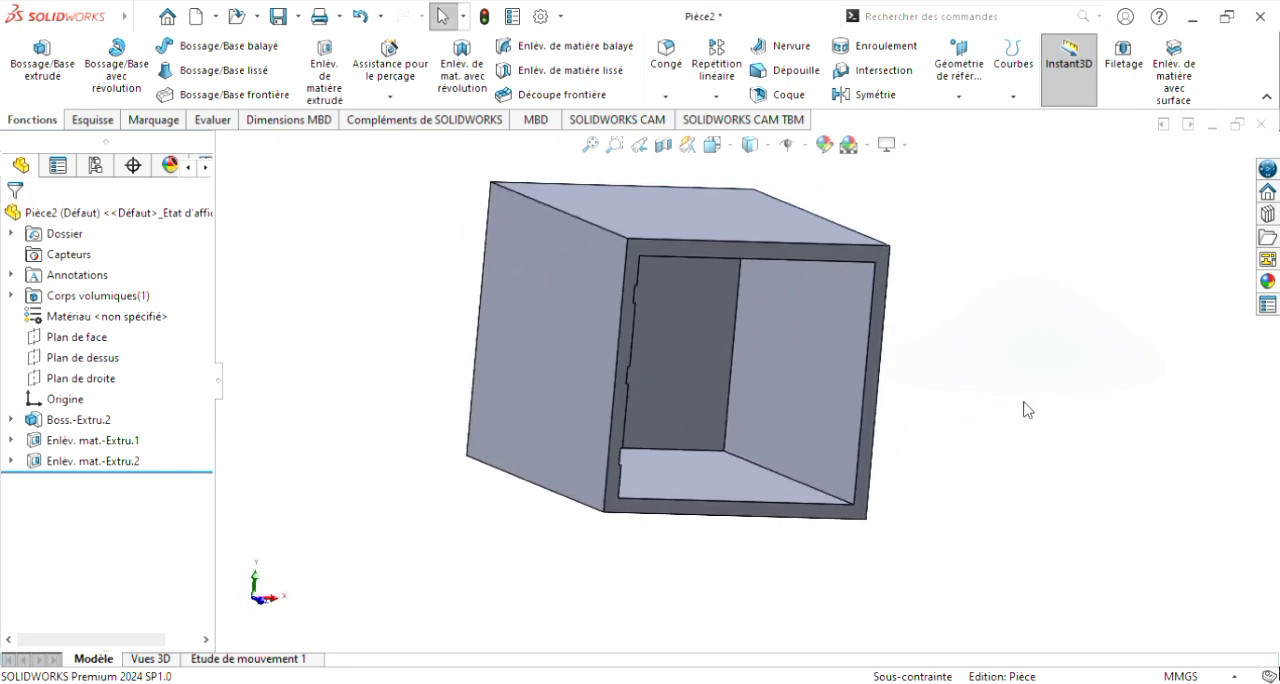
left_click(818, 388)
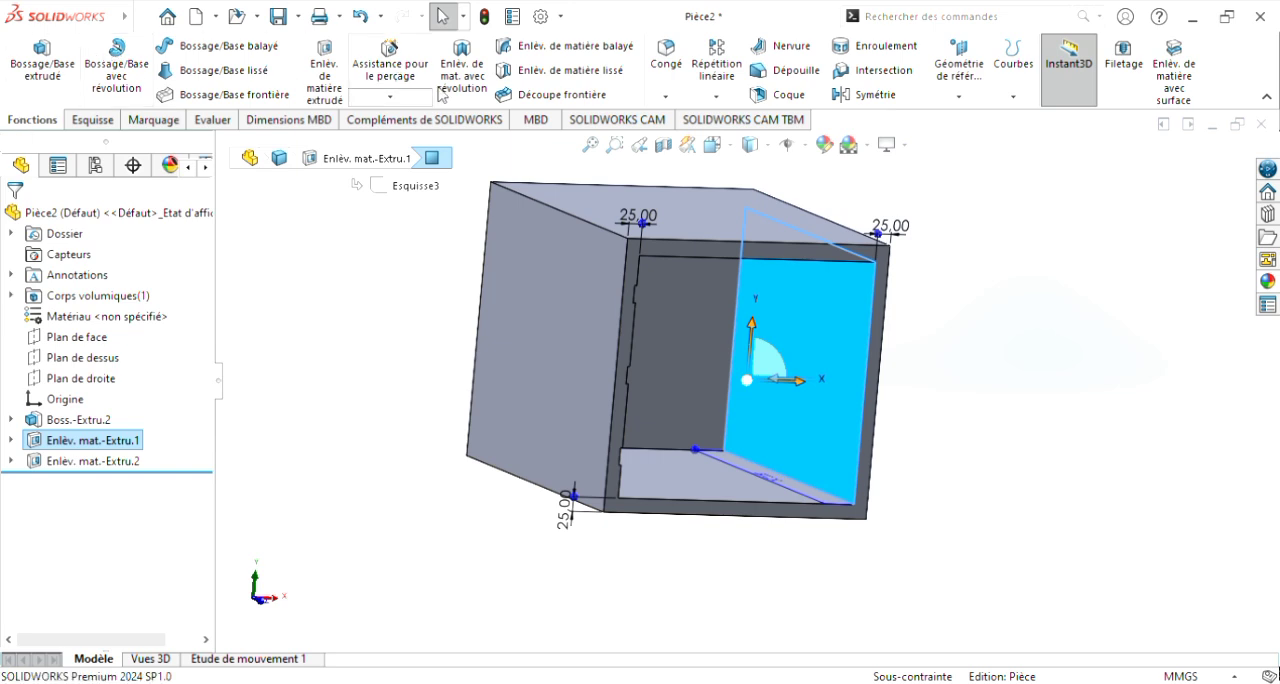
left_click(340, 86)
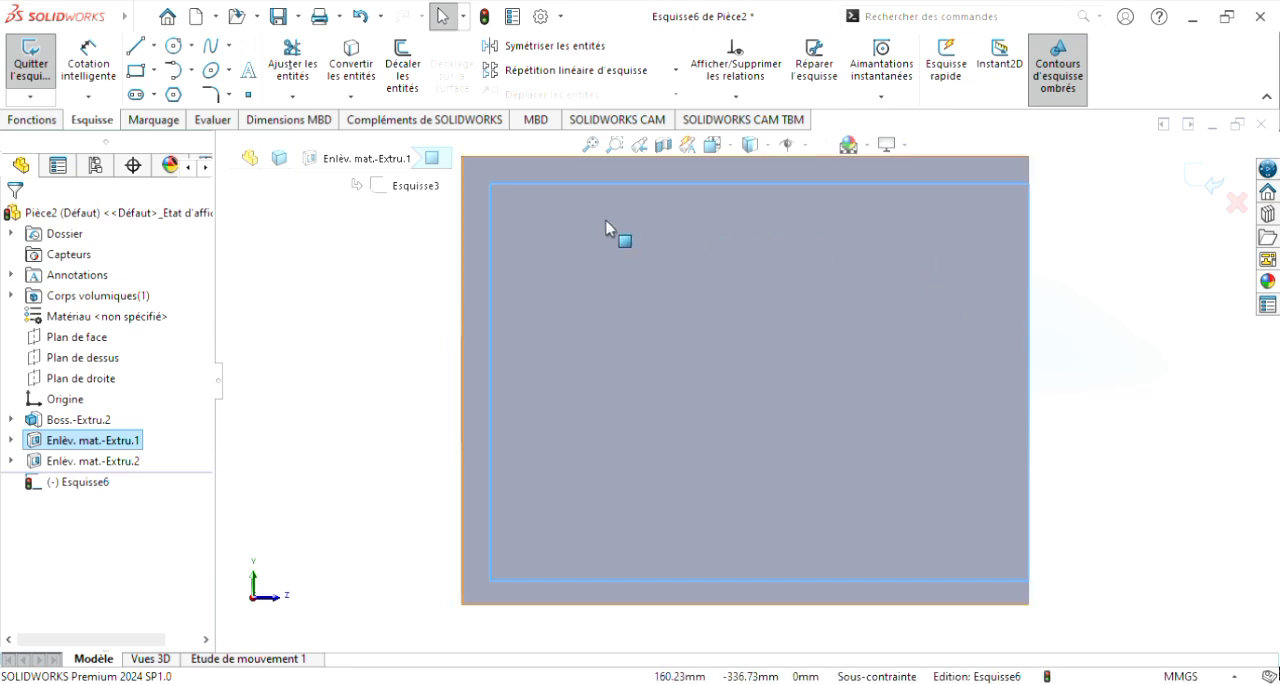
left_click(138, 55)
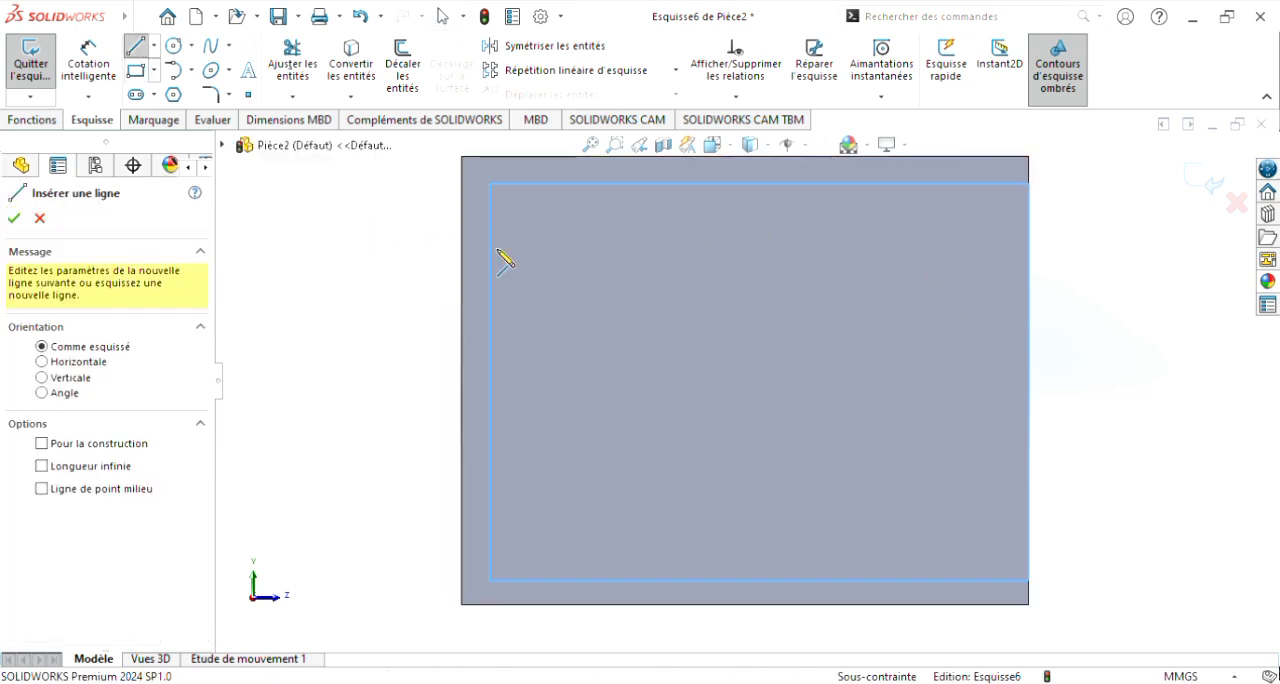
left_click(1029, 250)
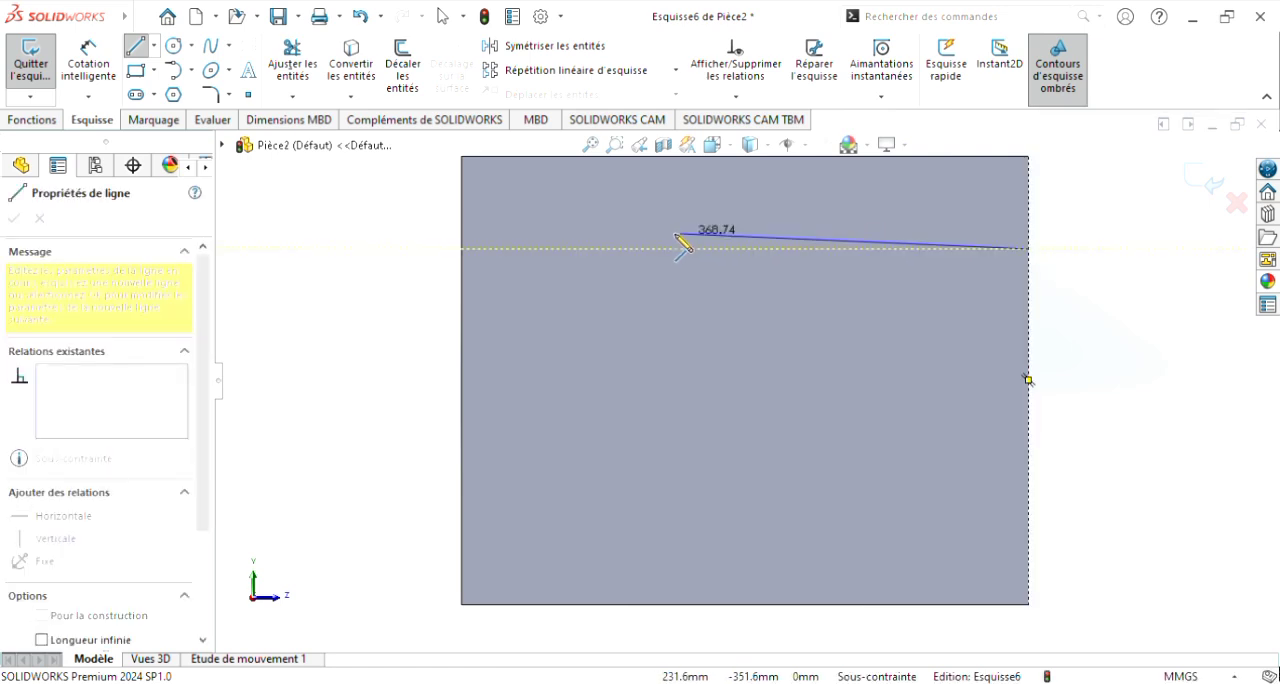
left_click(573, 248)
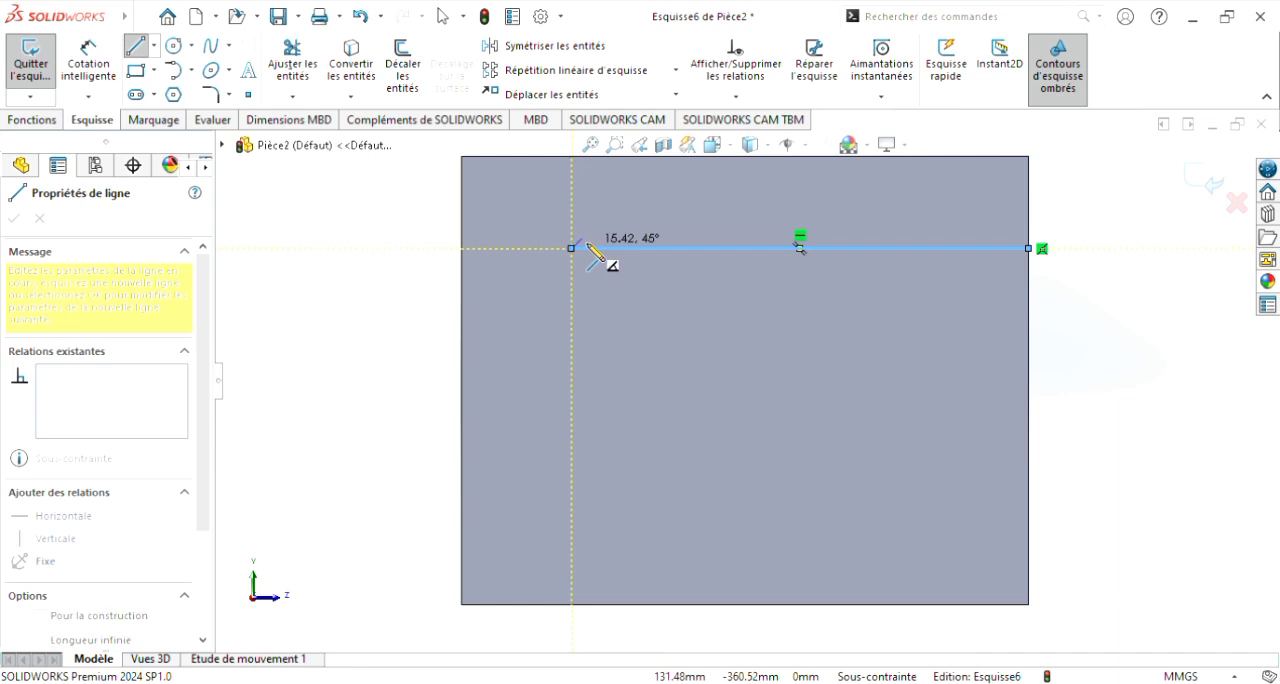
key("Escape")
key("Escape")
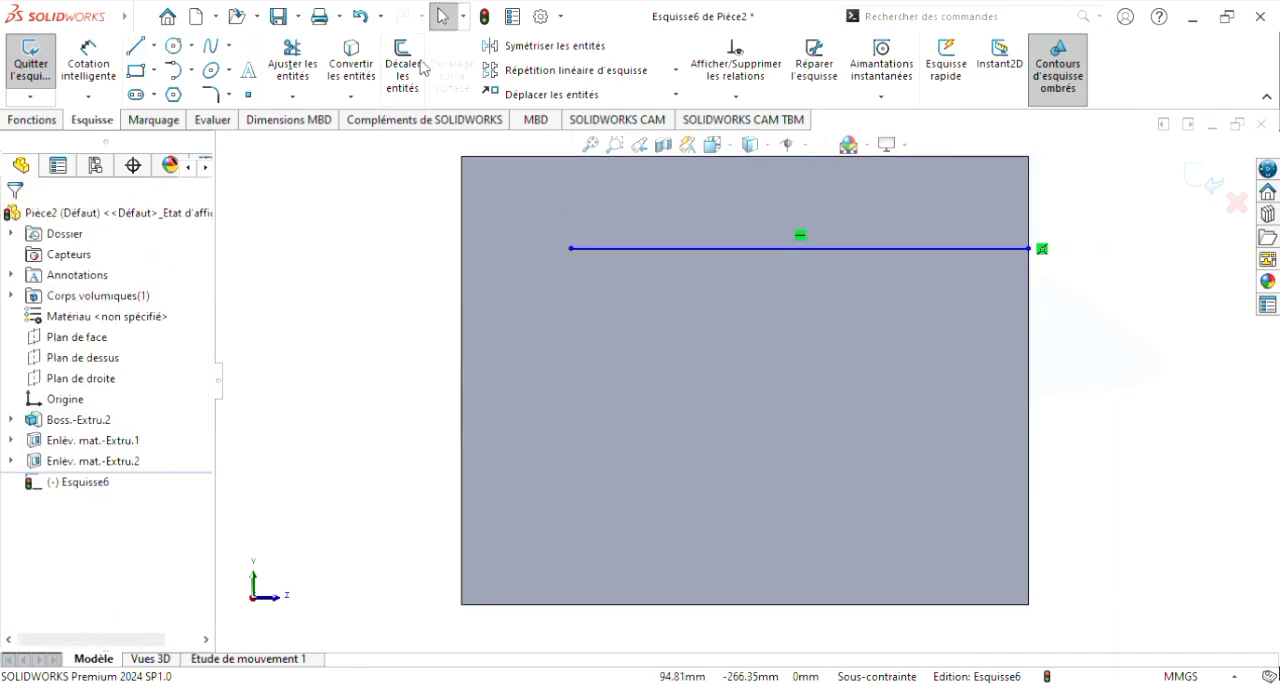
Step: Dimension the horizontal line's length as 500 mm
left_click(104, 84)
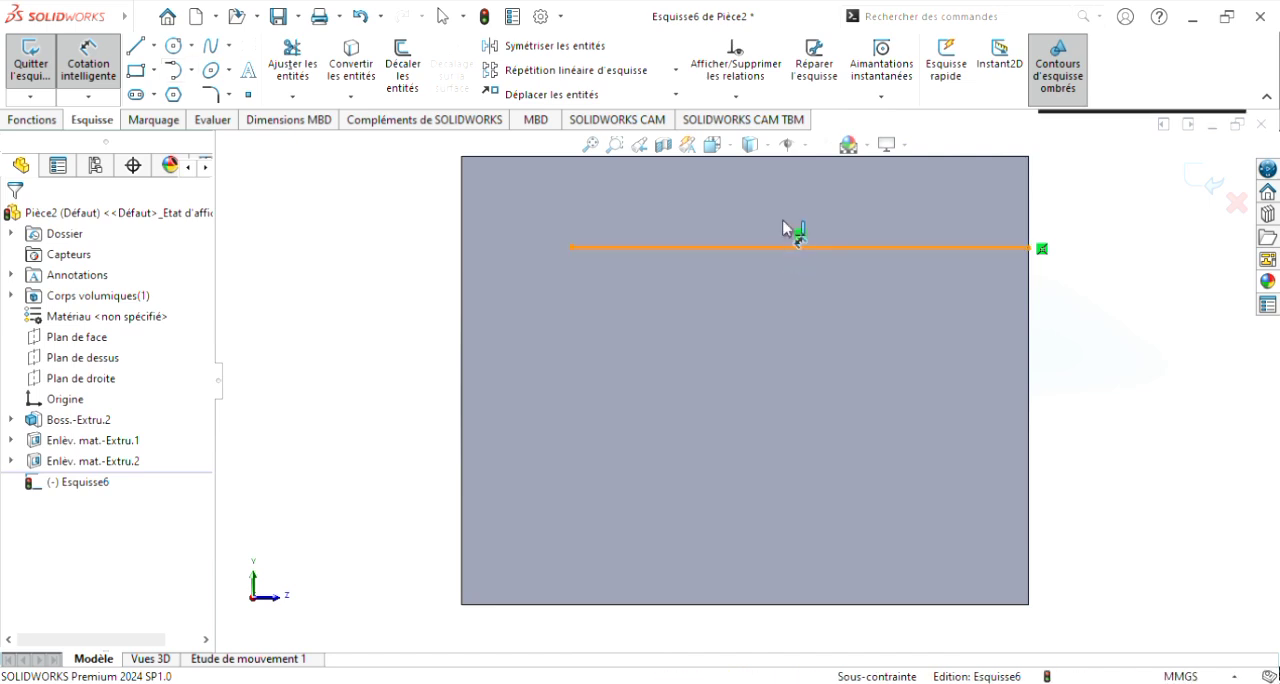
left_click(789, 246)
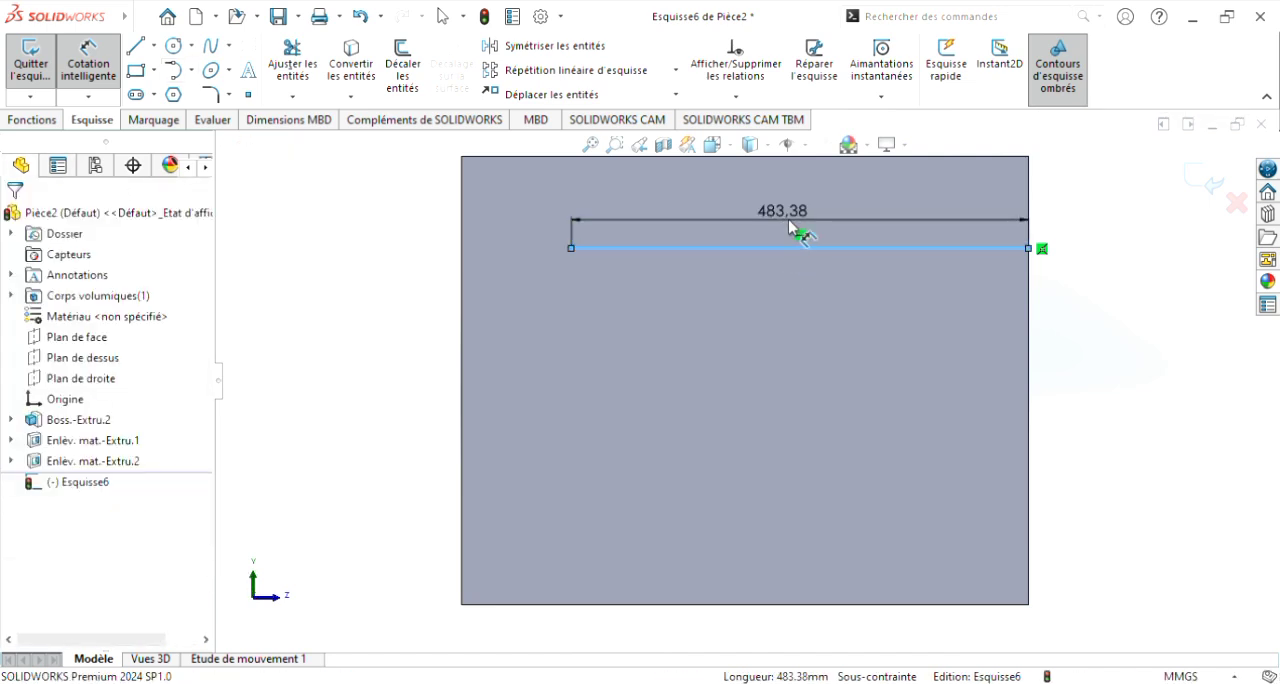
left_click(791, 229)
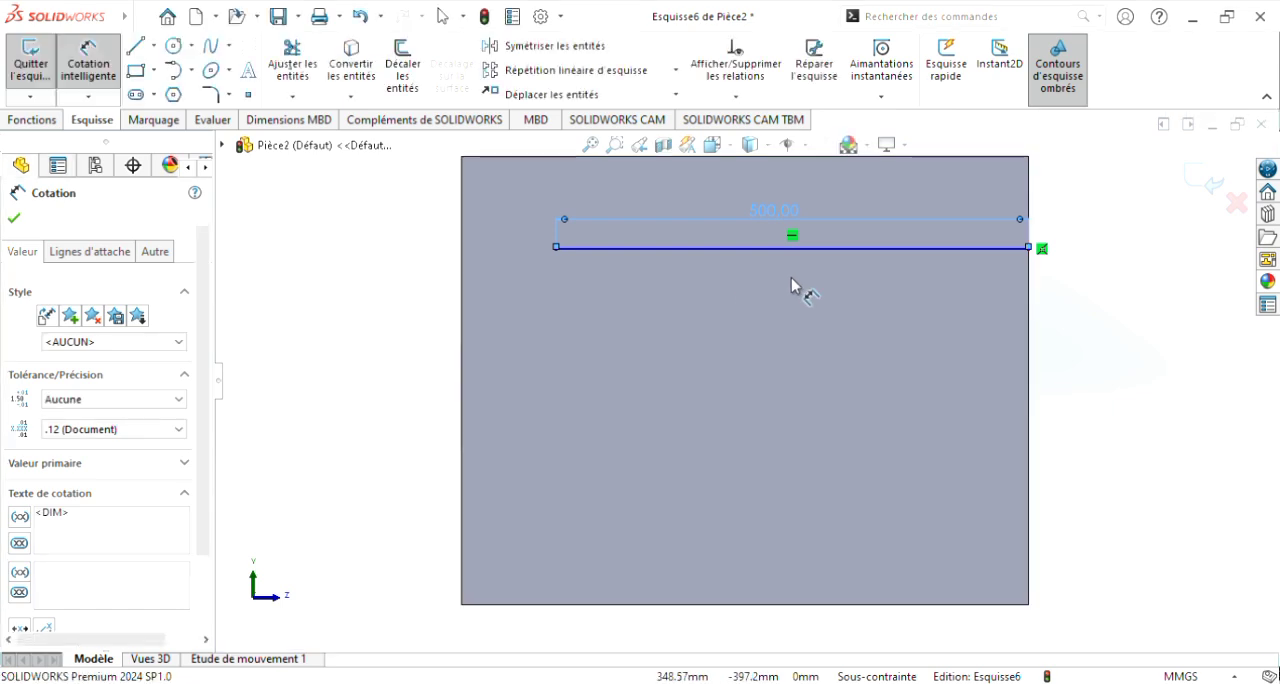
key("Escape")
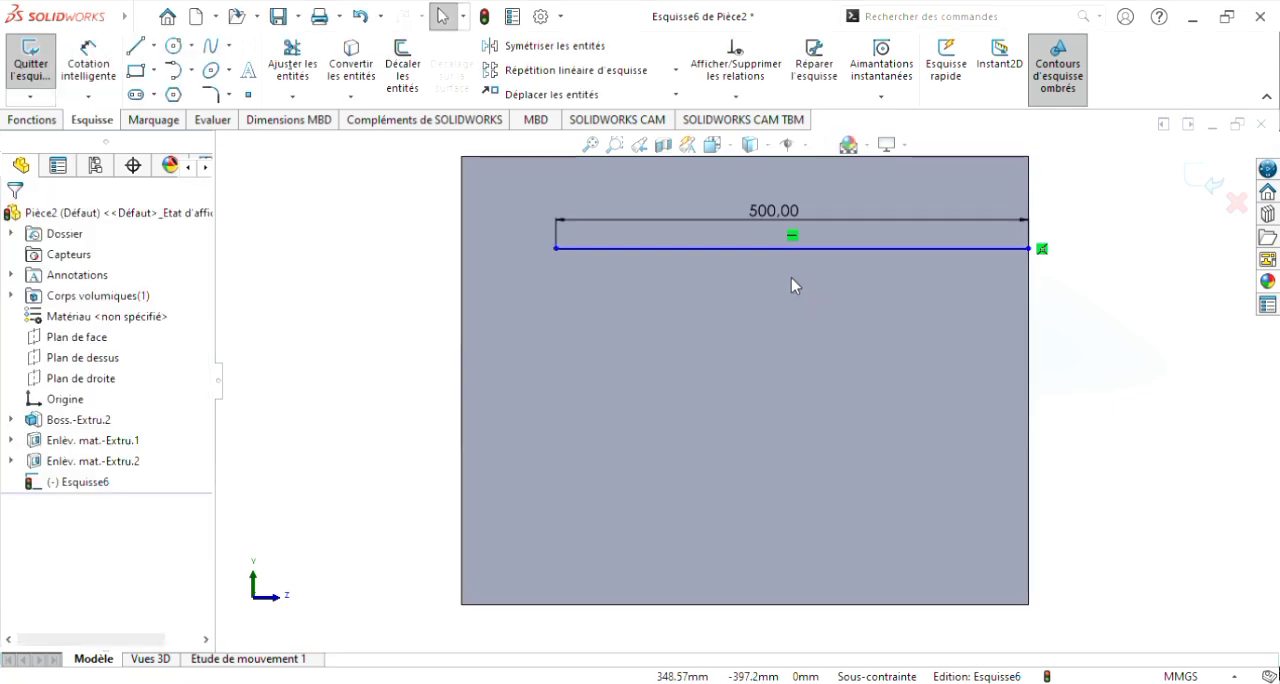
Step: Sketch a second 500 mm horizontal line from the front edge, about 65 mm below the first and aligned with its rear endpoint
left_click(141, 47)
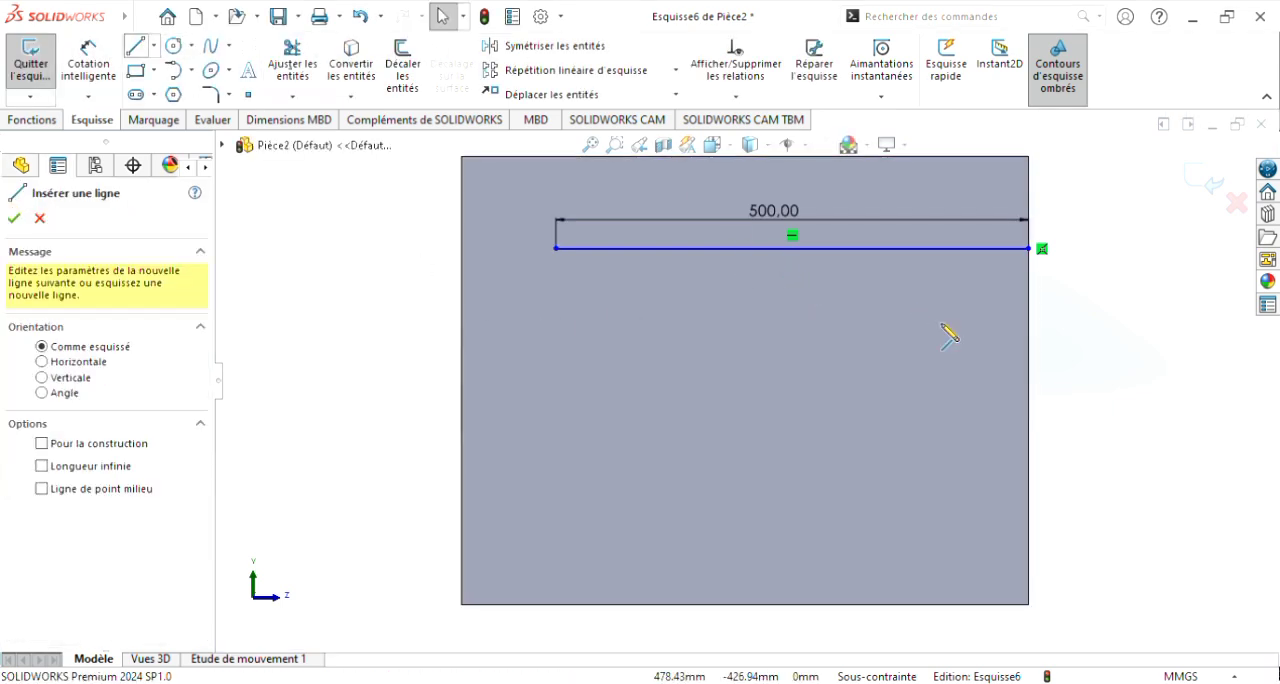
left_click(1029, 312)
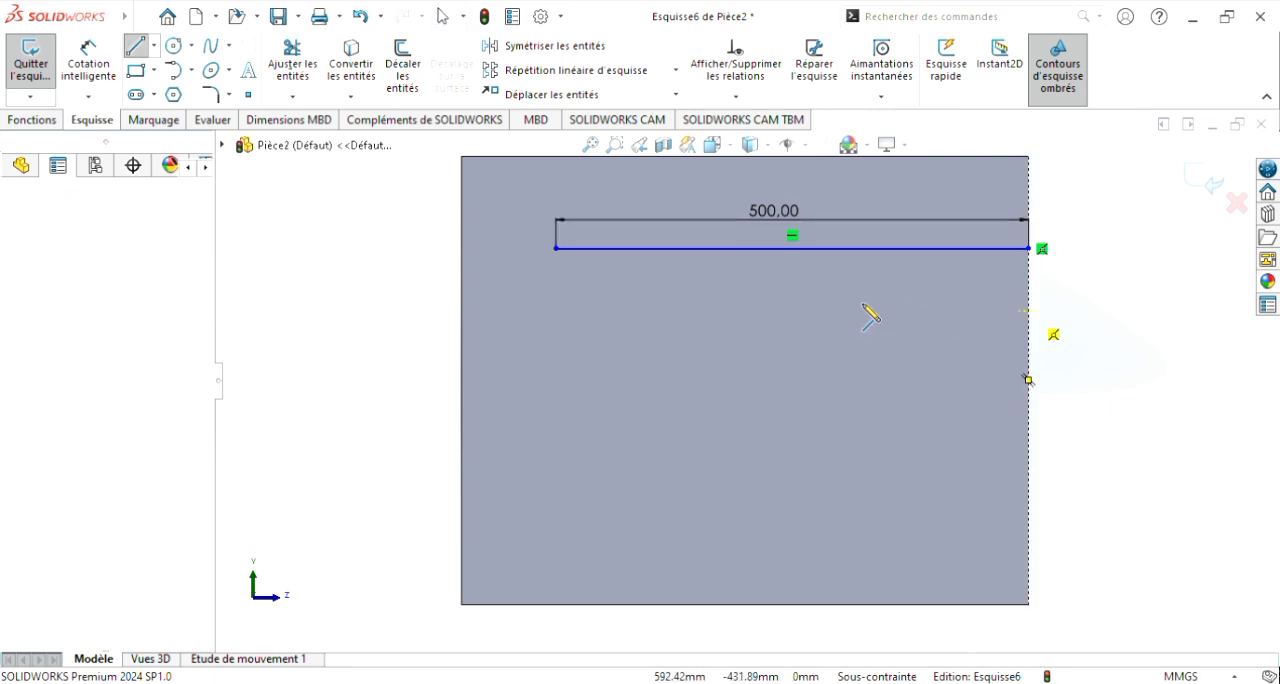
left_click(557, 312)
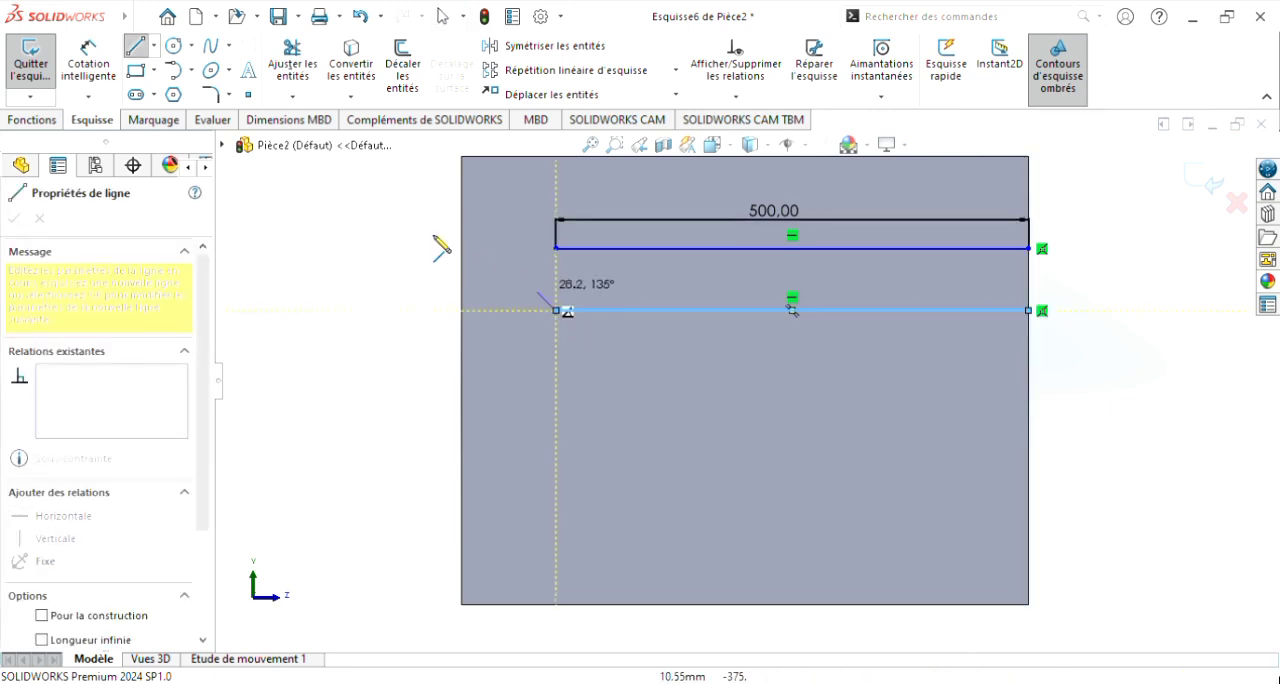
left_click(145, 52)
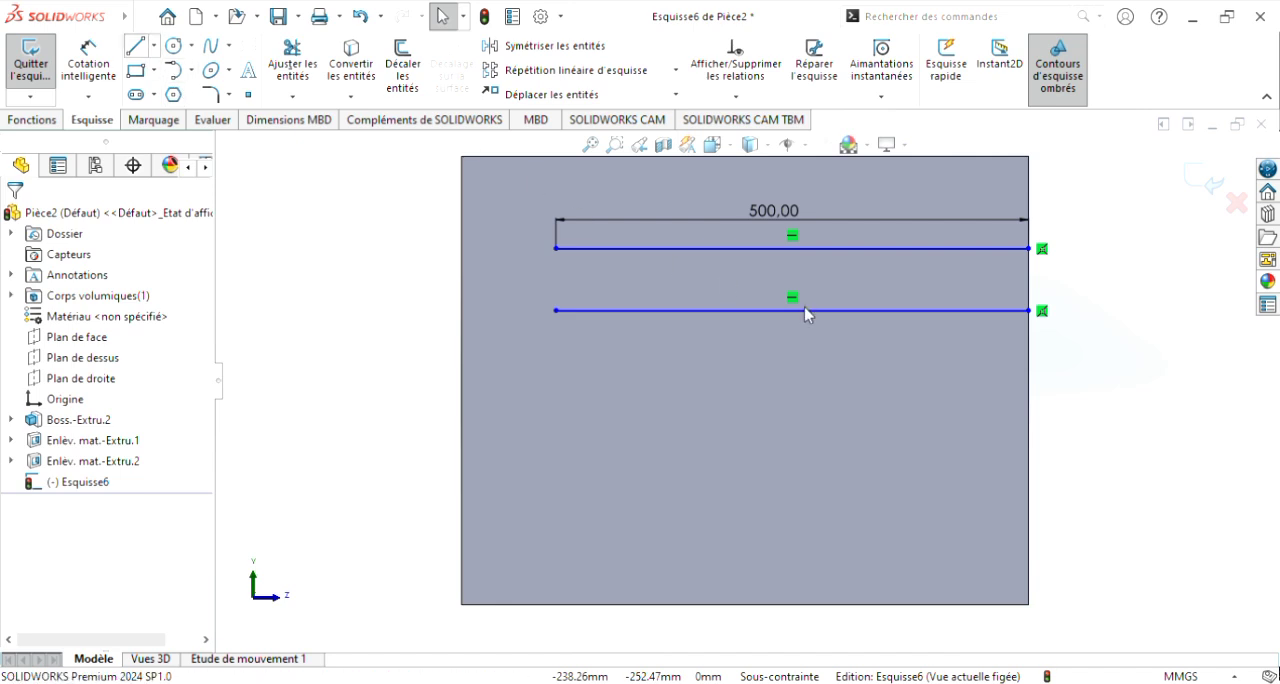
Step: Sketch a third and a fourth 500 mm horizontal line from the front edge below the second, about 60 mm apart
key("l")
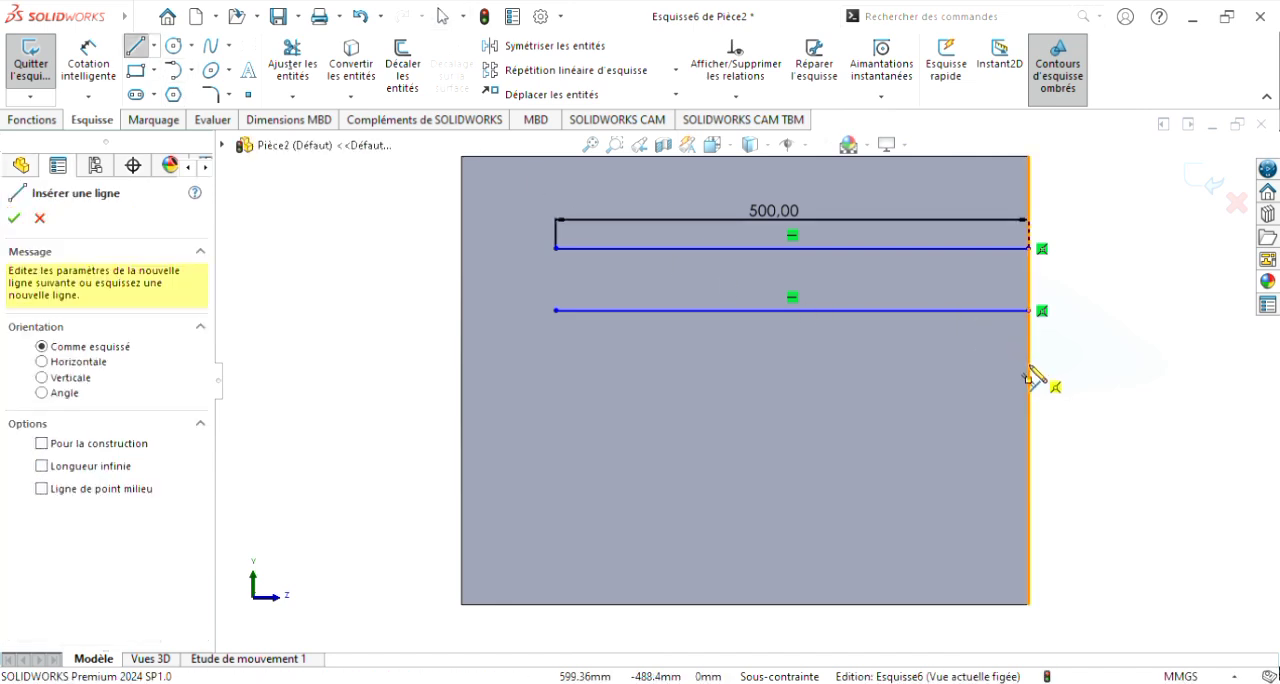
left_click(1028, 378)
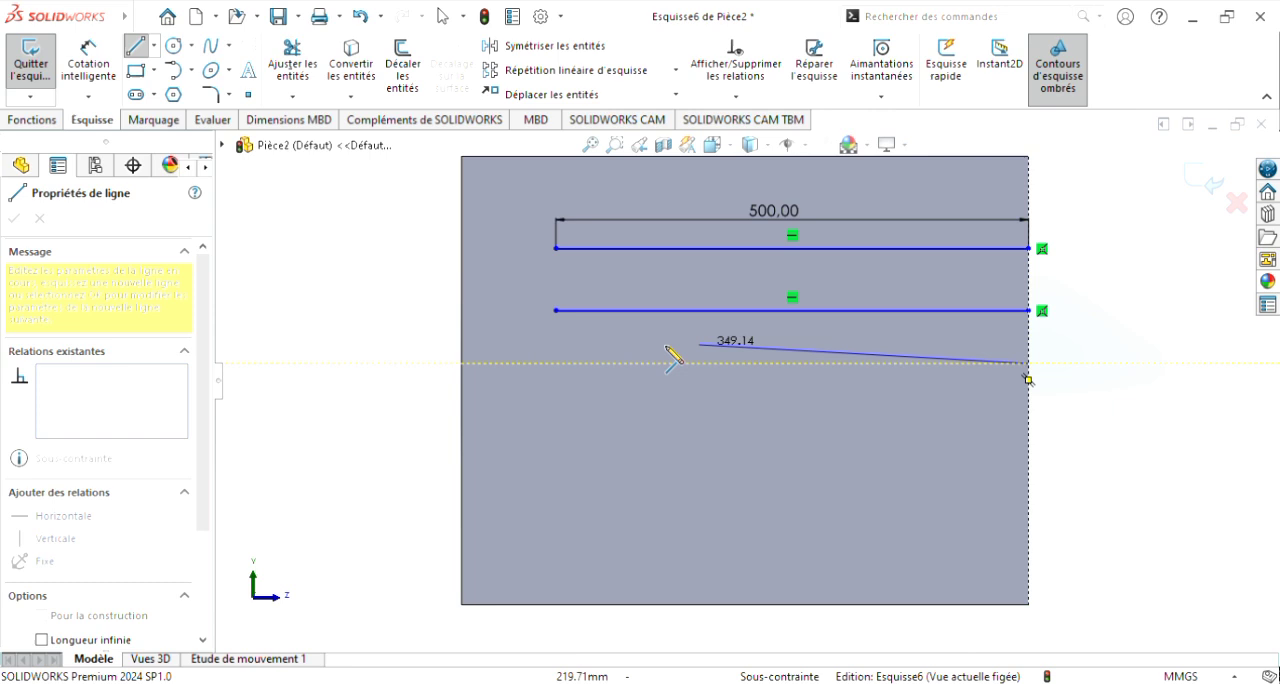
left_click(558, 364)
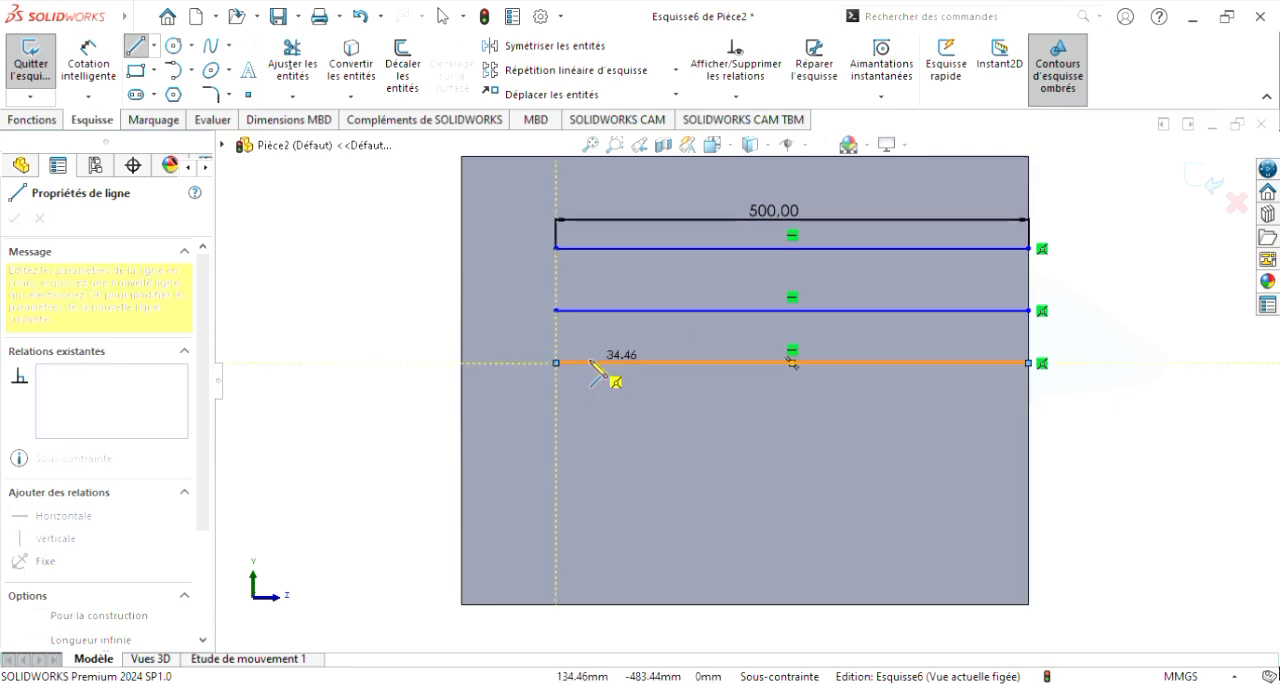
key("Escape")
key("Escape")
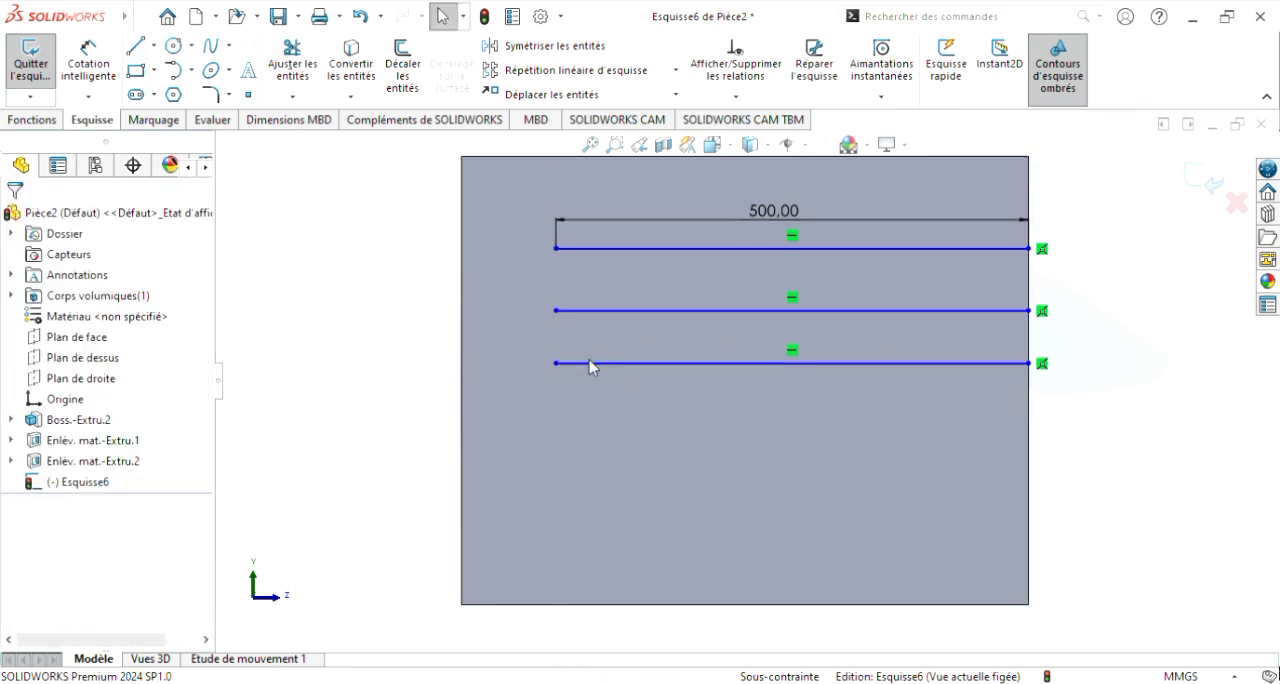
left_click(139, 52)
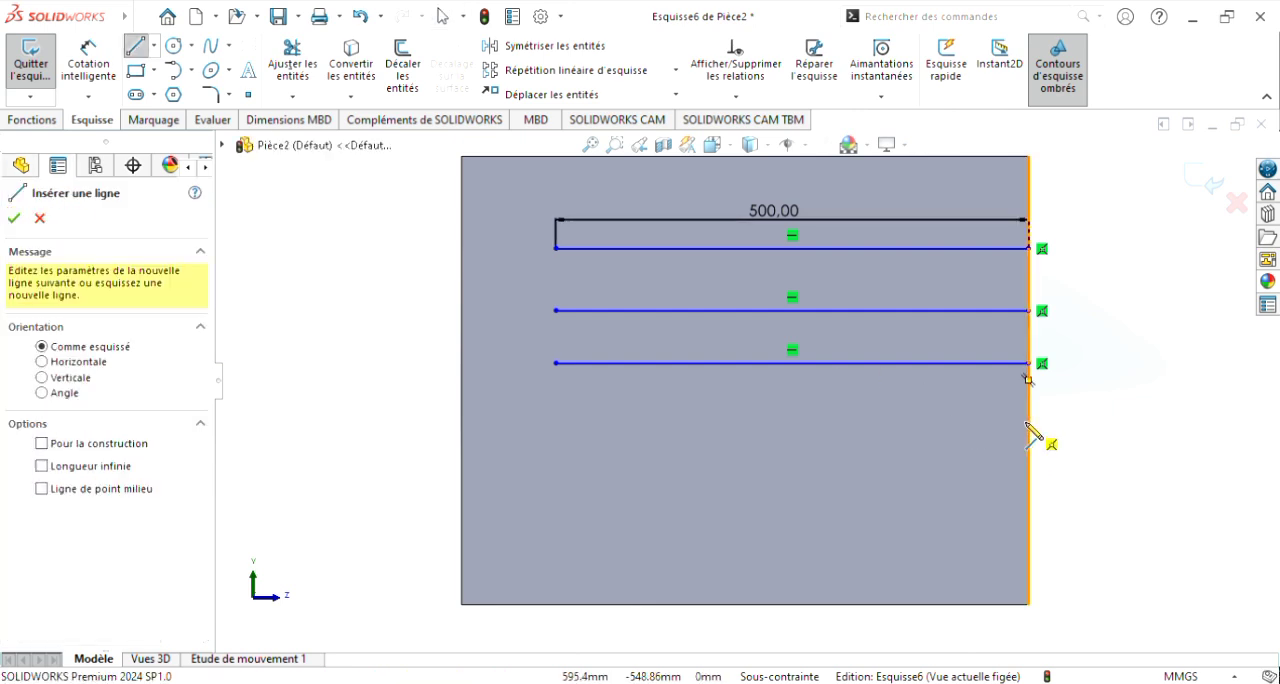
left_click(1028, 420)
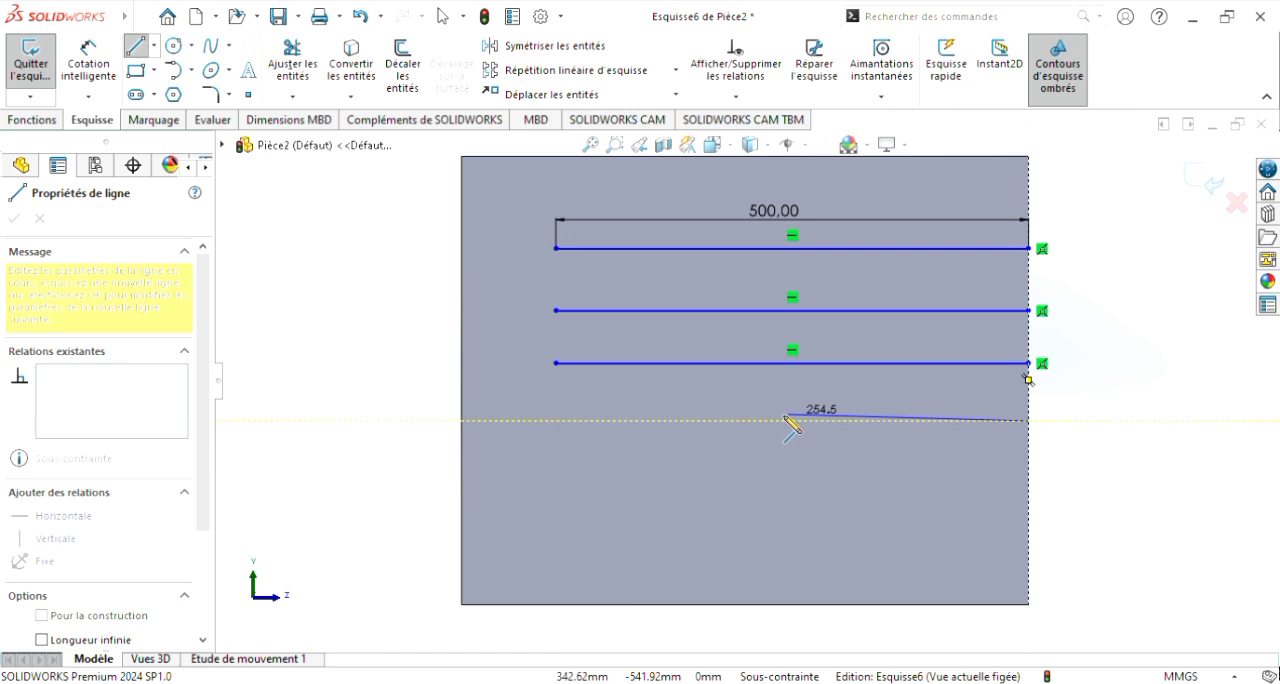
left_click(557, 421)
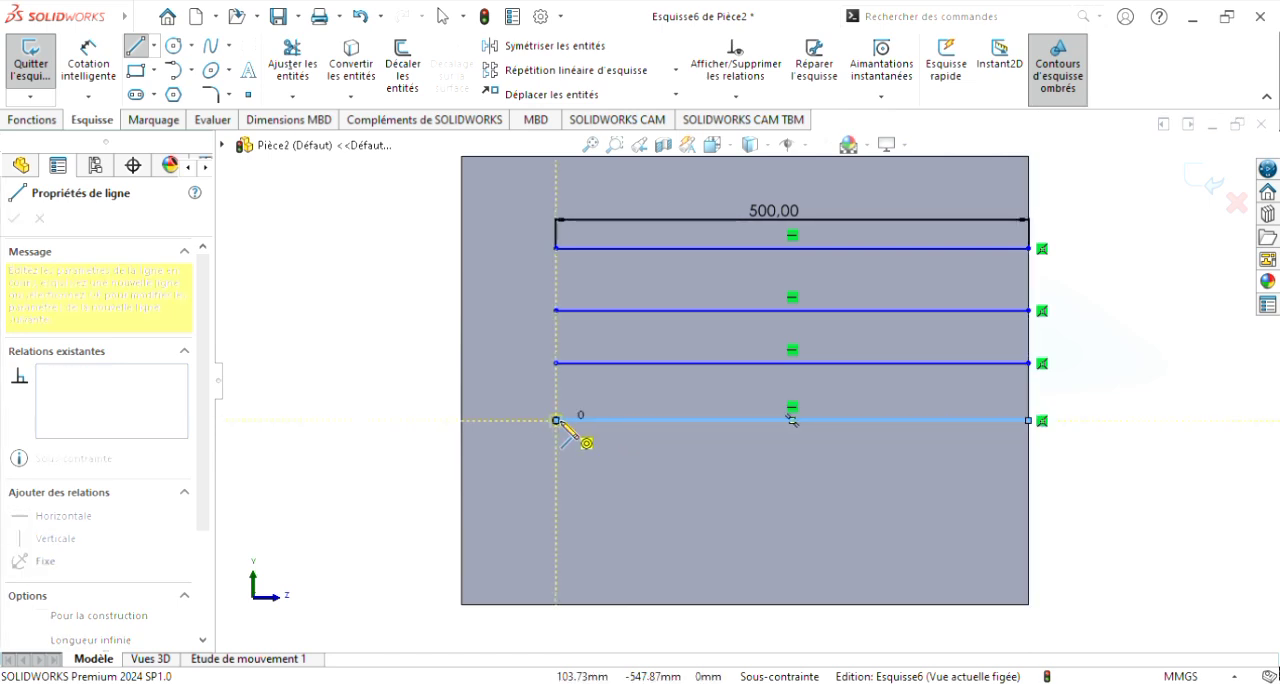
key("Escape")
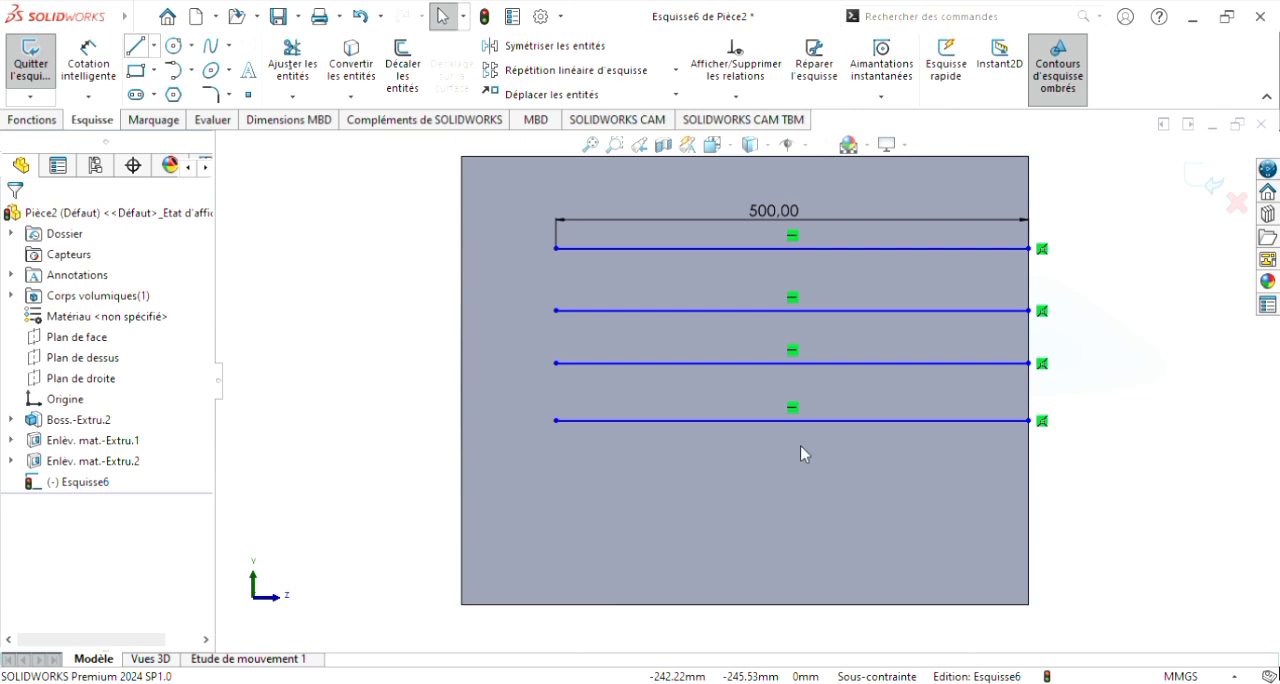
Step: Sketch a fifth and a sixth 500 mm horizontal line from the front edge below the fourth, about 54 mm apart
key("l")
left_click(1029, 471)
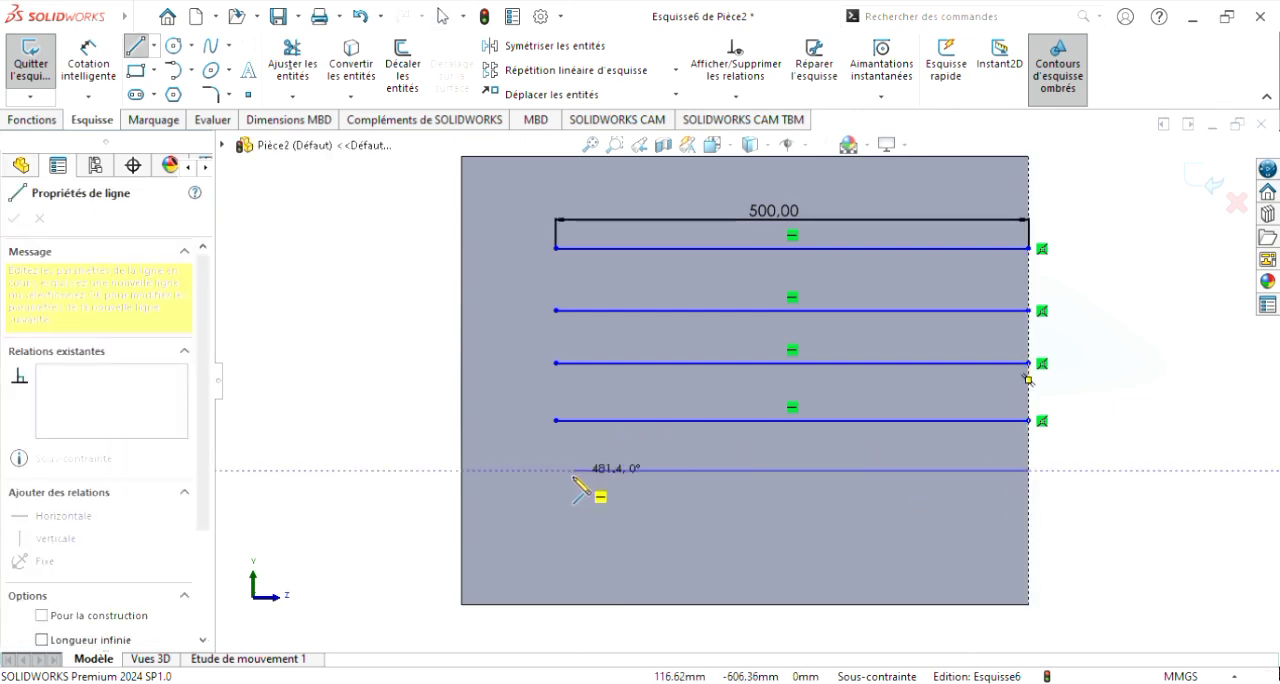
left_click(556, 470)
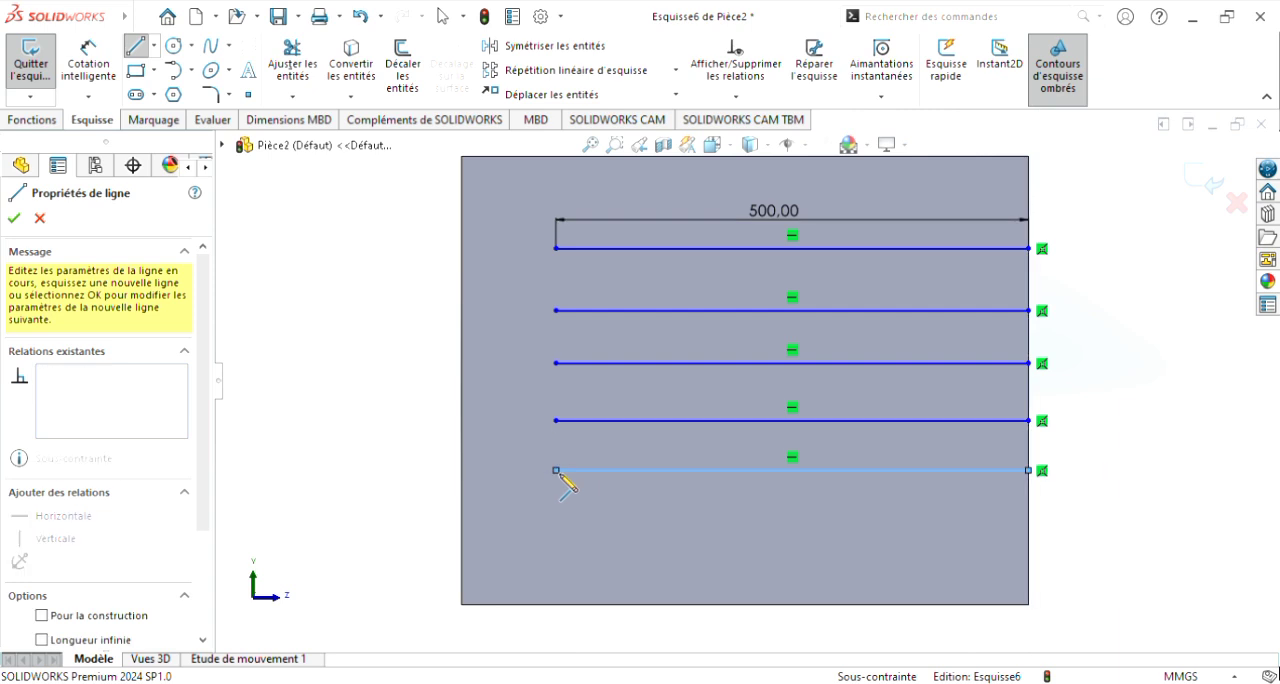
key("Escape")
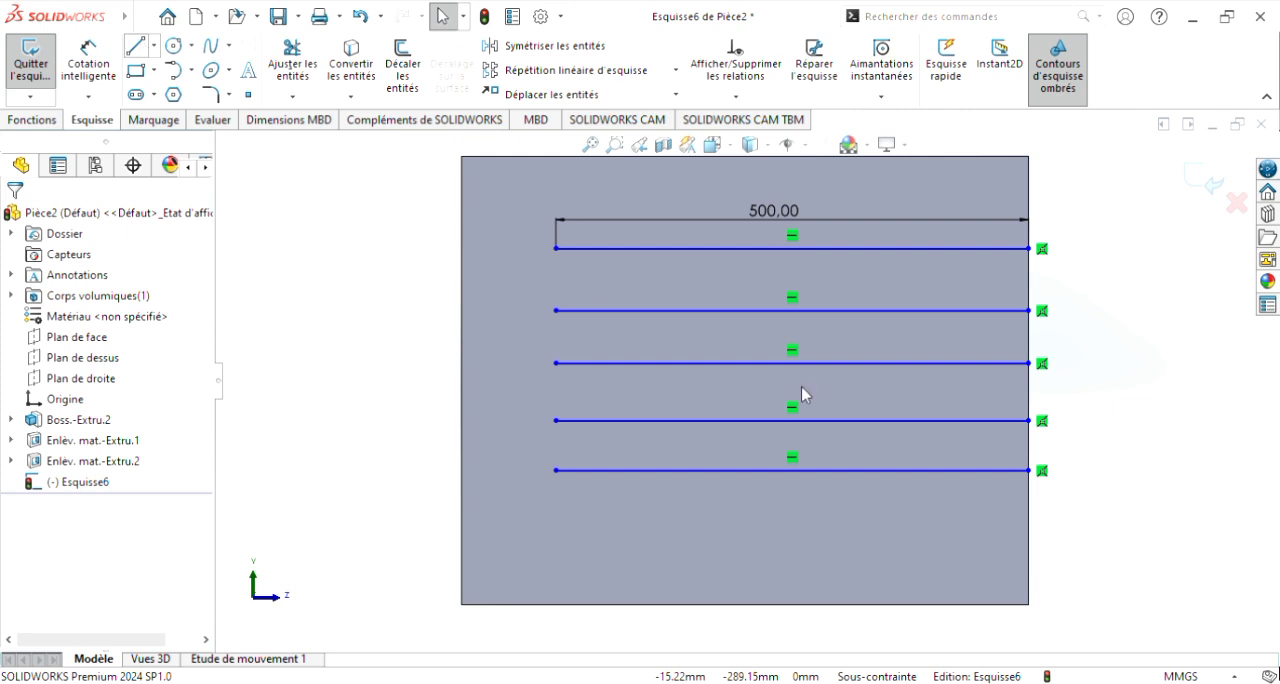
key("l")
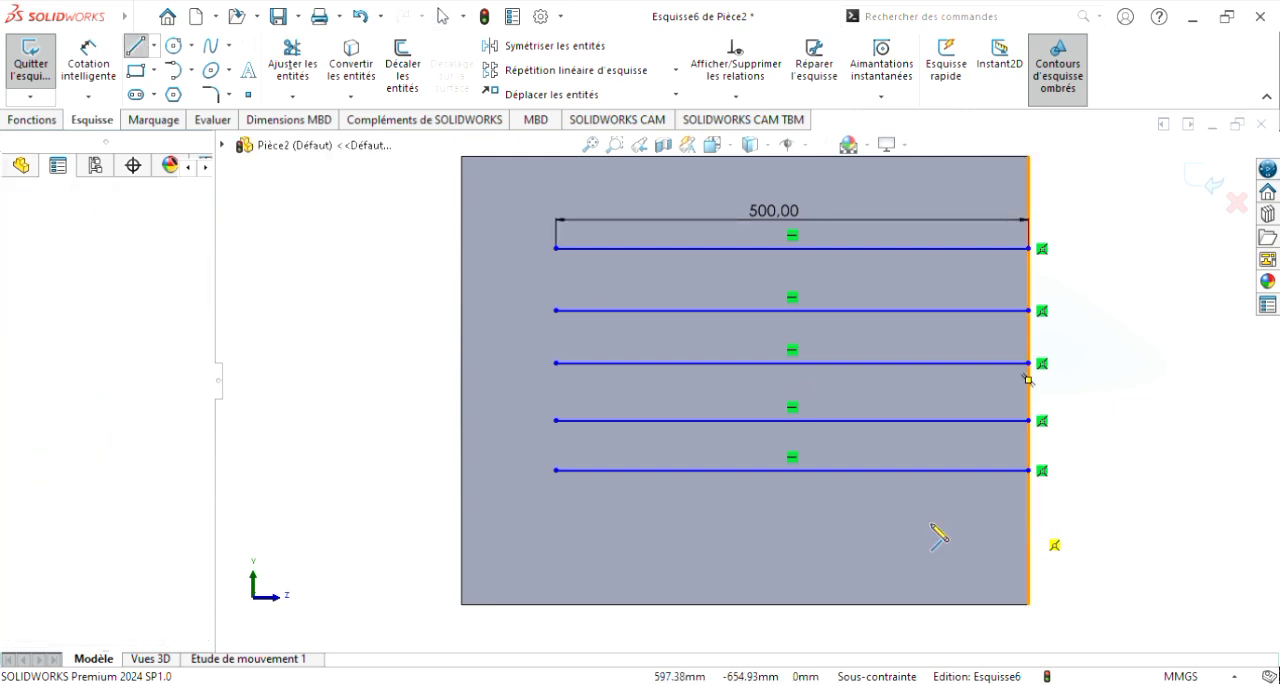
left_click(556, 521)
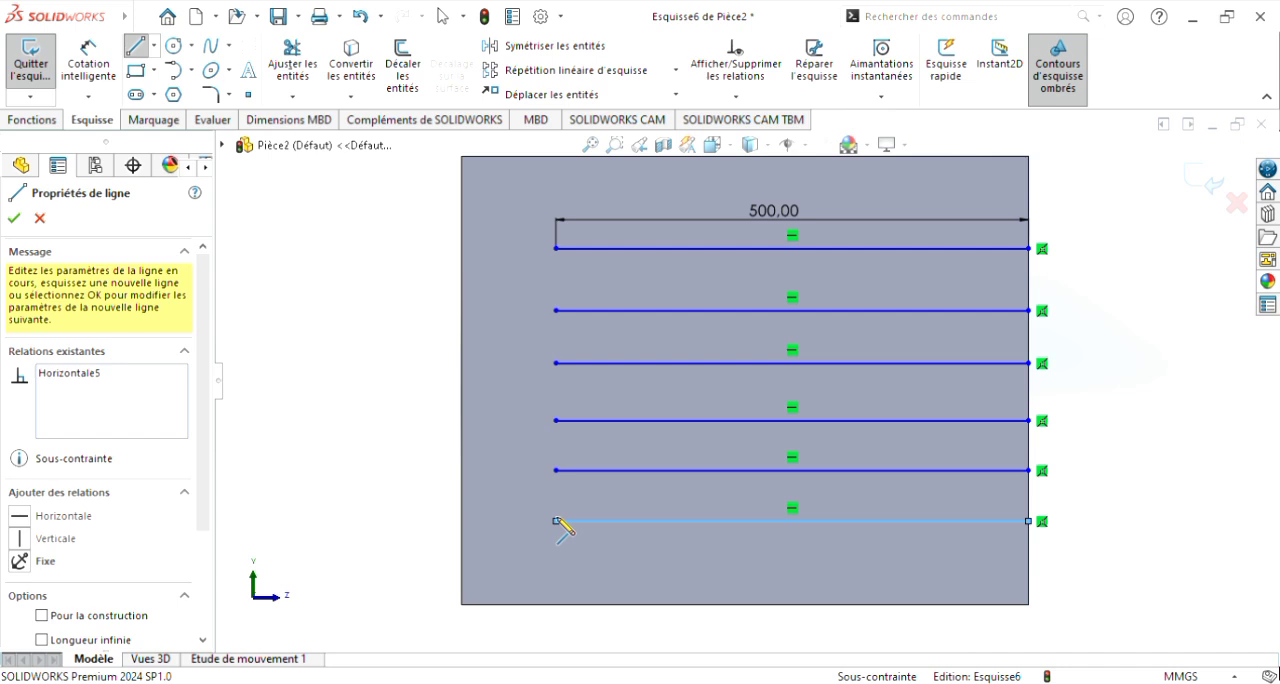
key("Escape")
key("Escape")
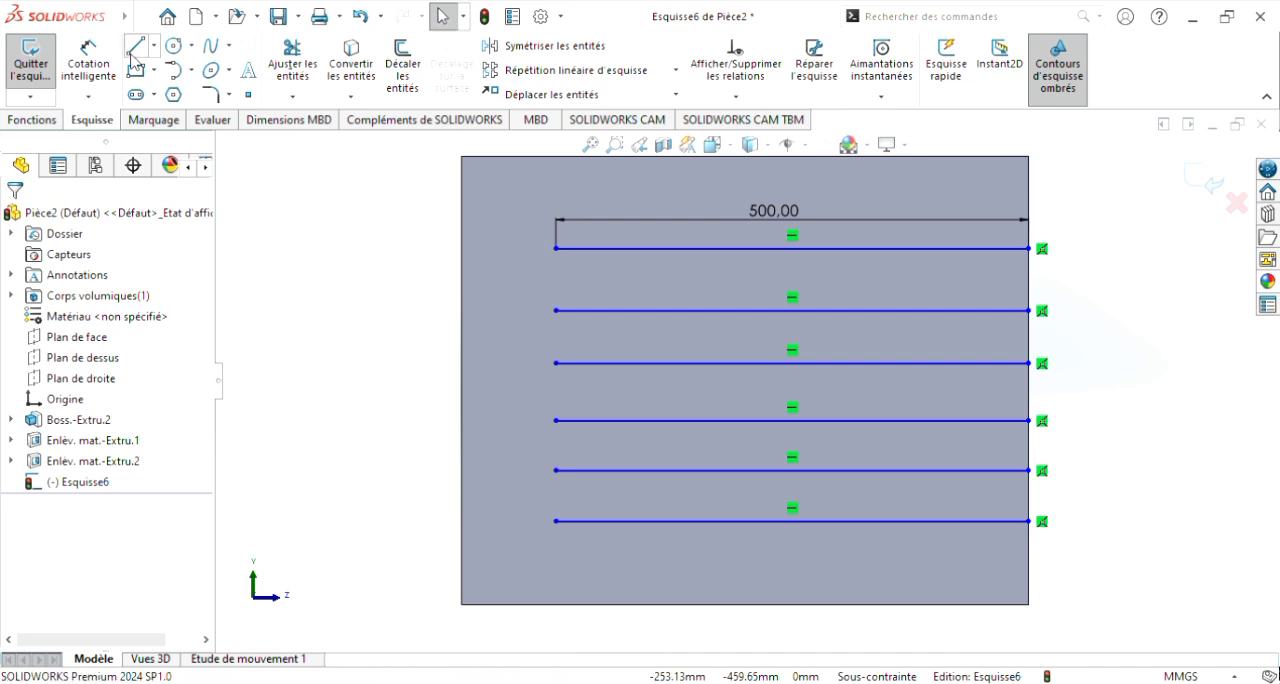
Step: Close the upper pair of horizontal lines into a rectangle with vertical lines at their rear and front ends
key("l")
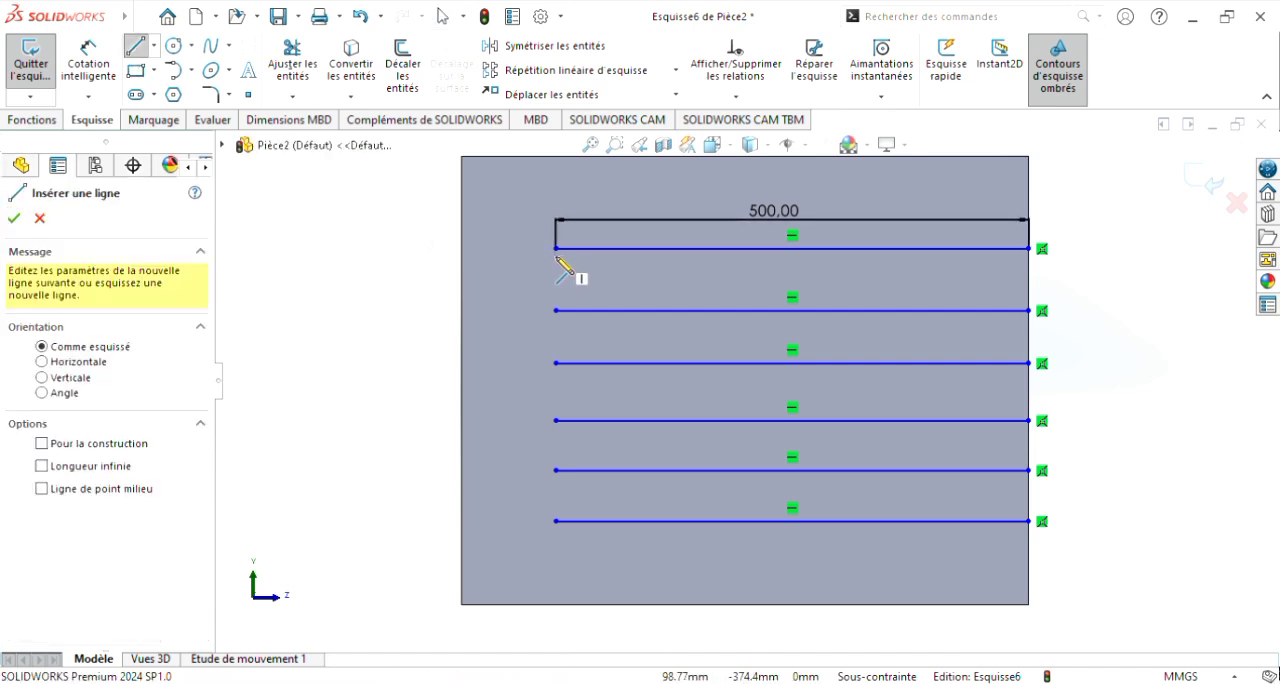
left_click(557, 249)
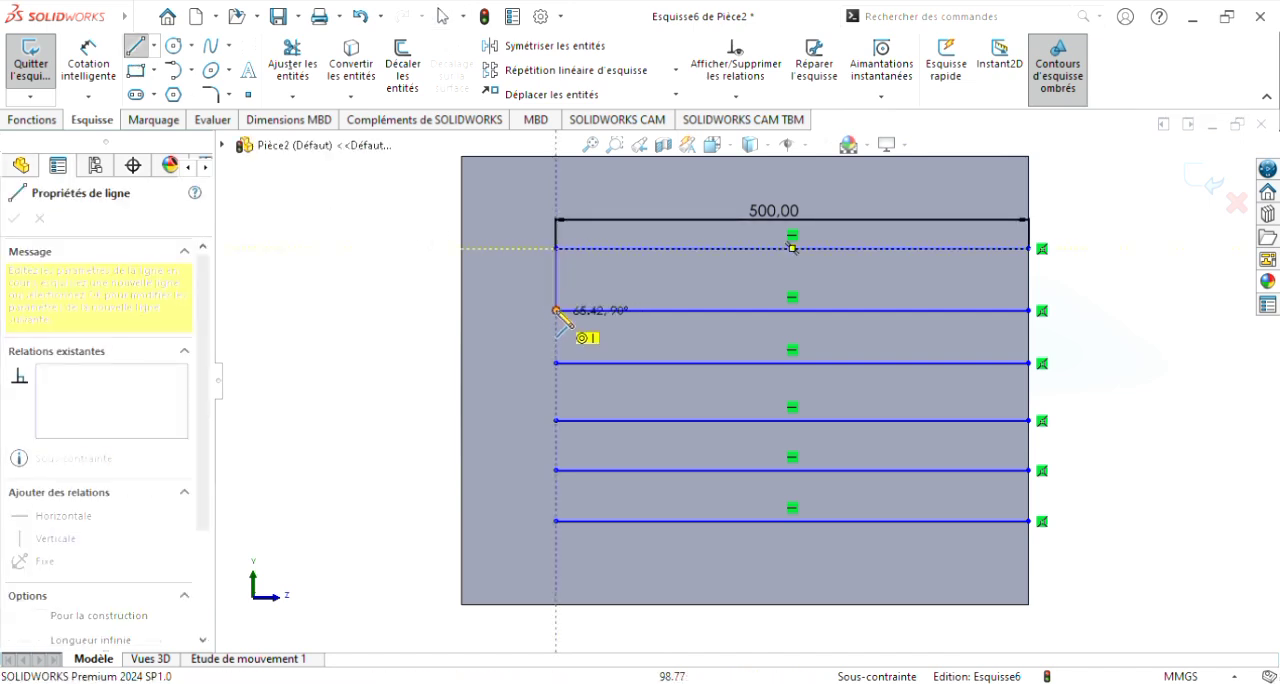
left_click(557, 310)
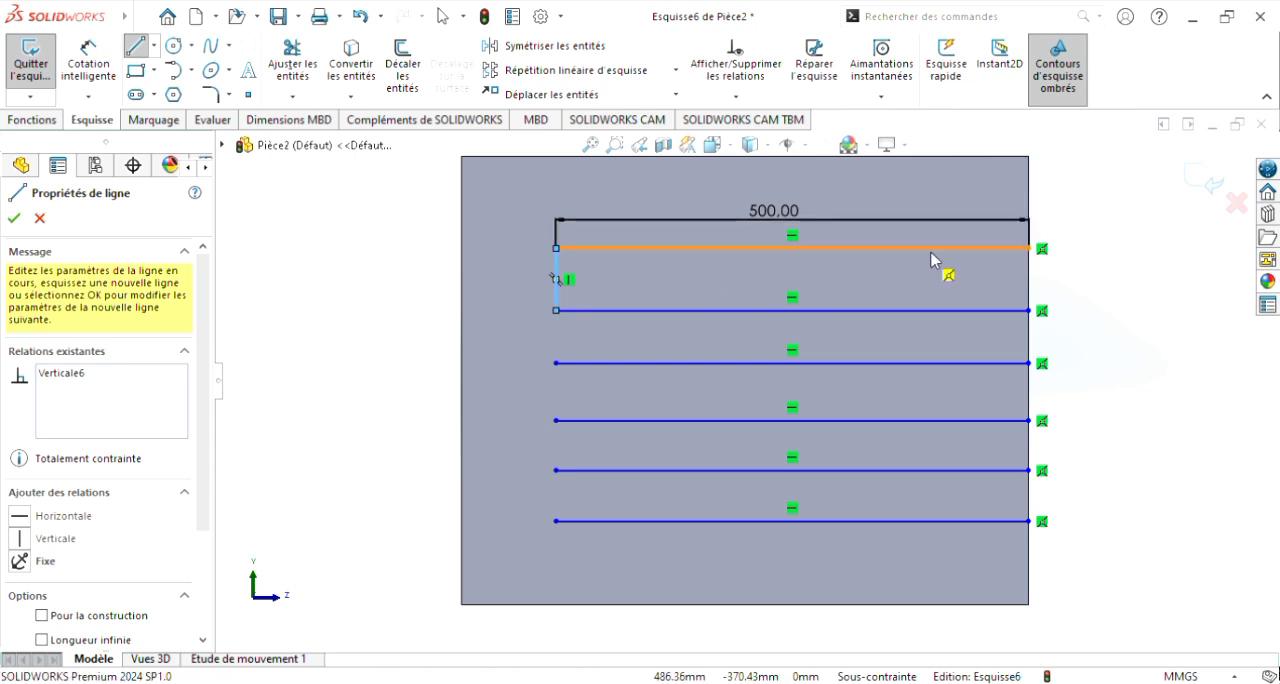
left_click(1030, 248)
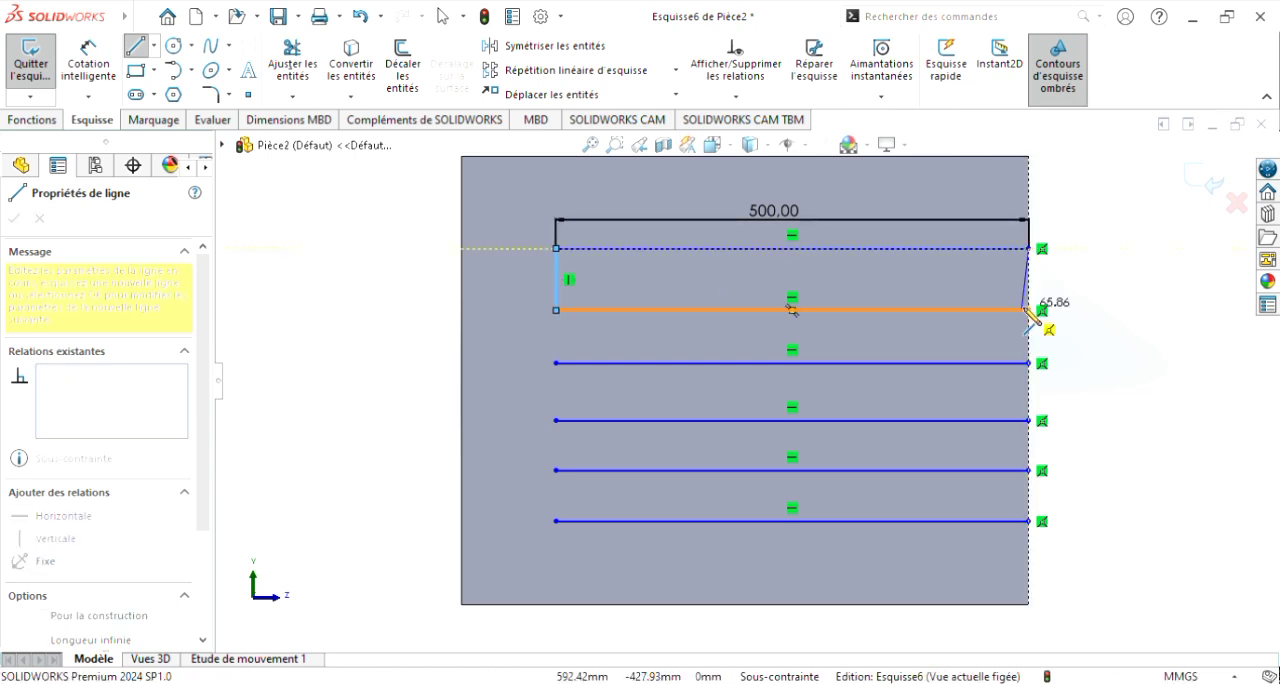
left_click(1029, 311)
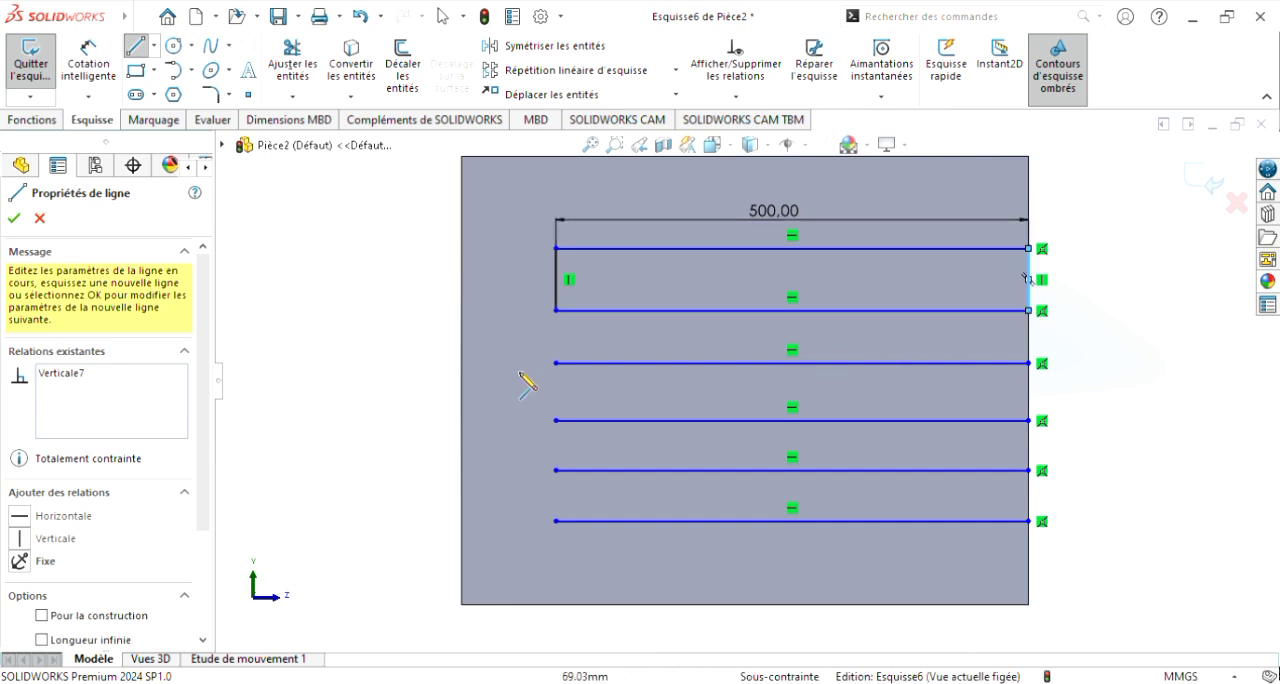
Step: Close the middle pair of horizontal lines into a rectangle with vertical lines at both ends
left_click(556, 363)
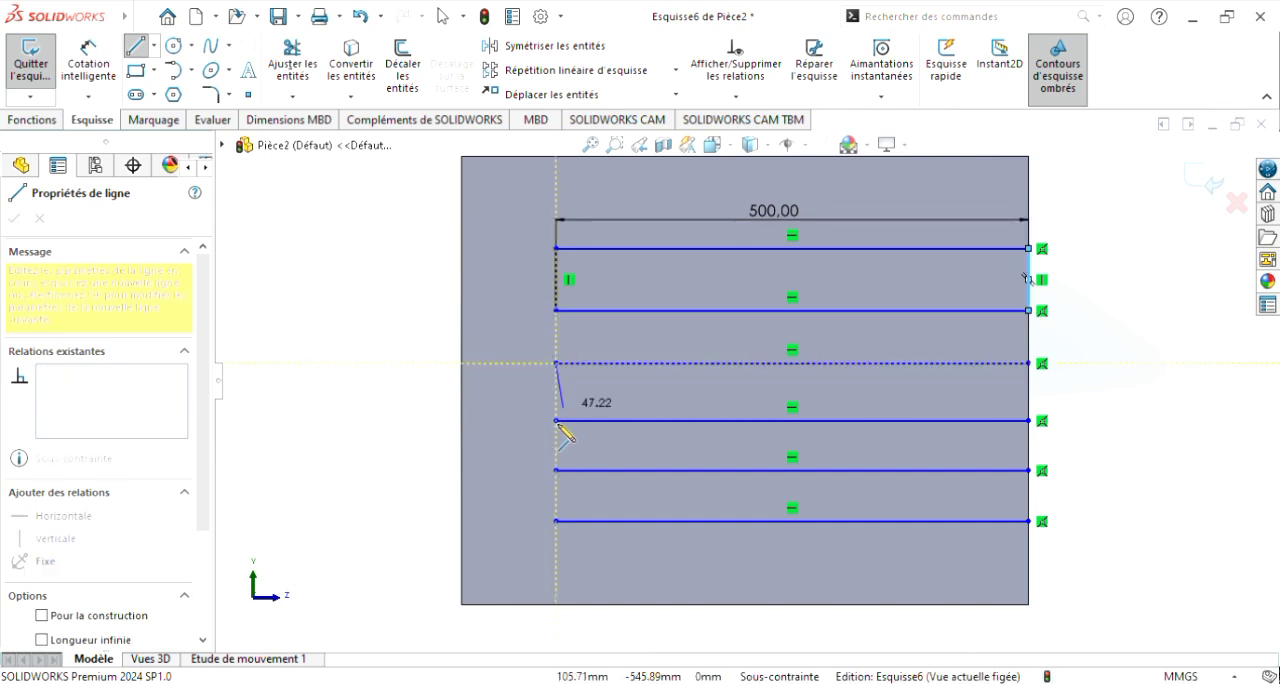
left_click(556, 420)
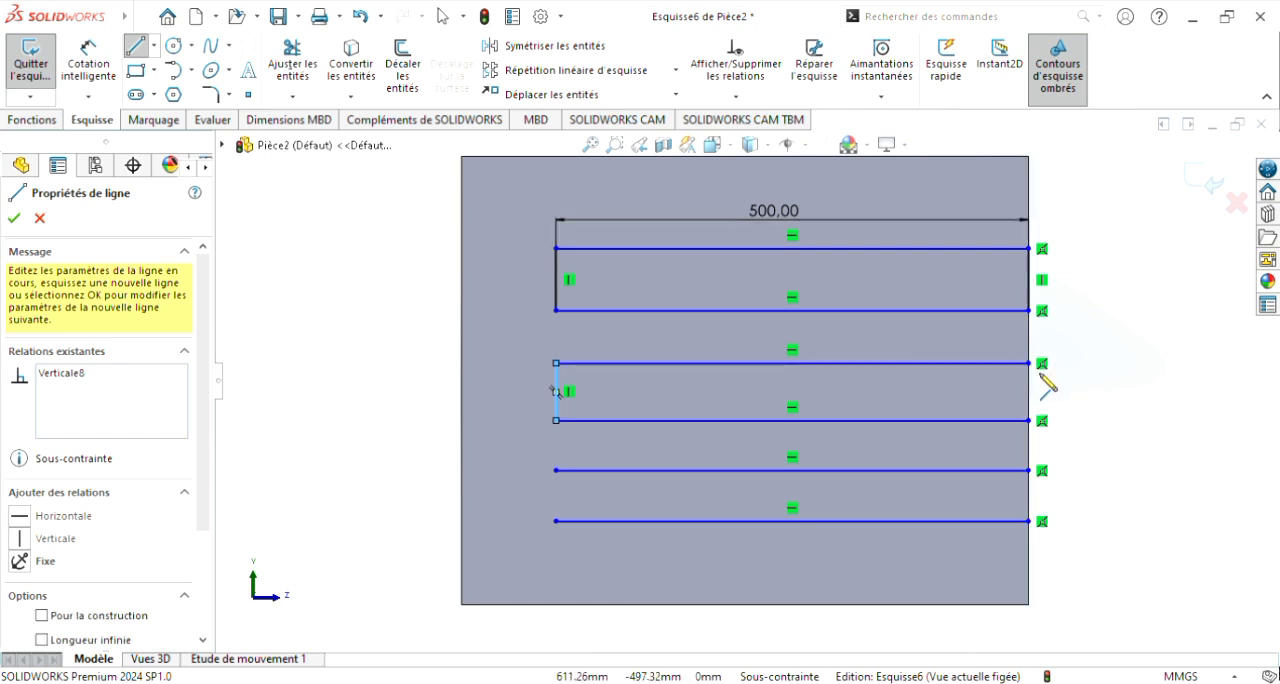
left_click(1029, 363)
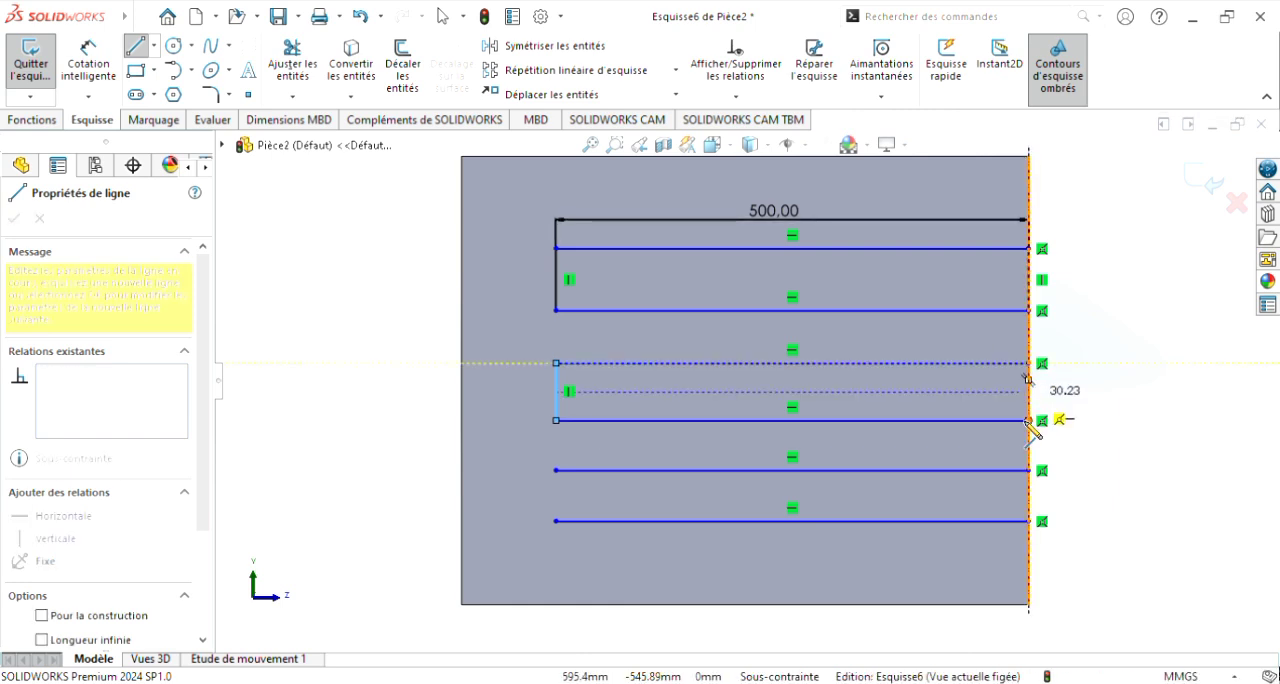
left_click(1029, 420)
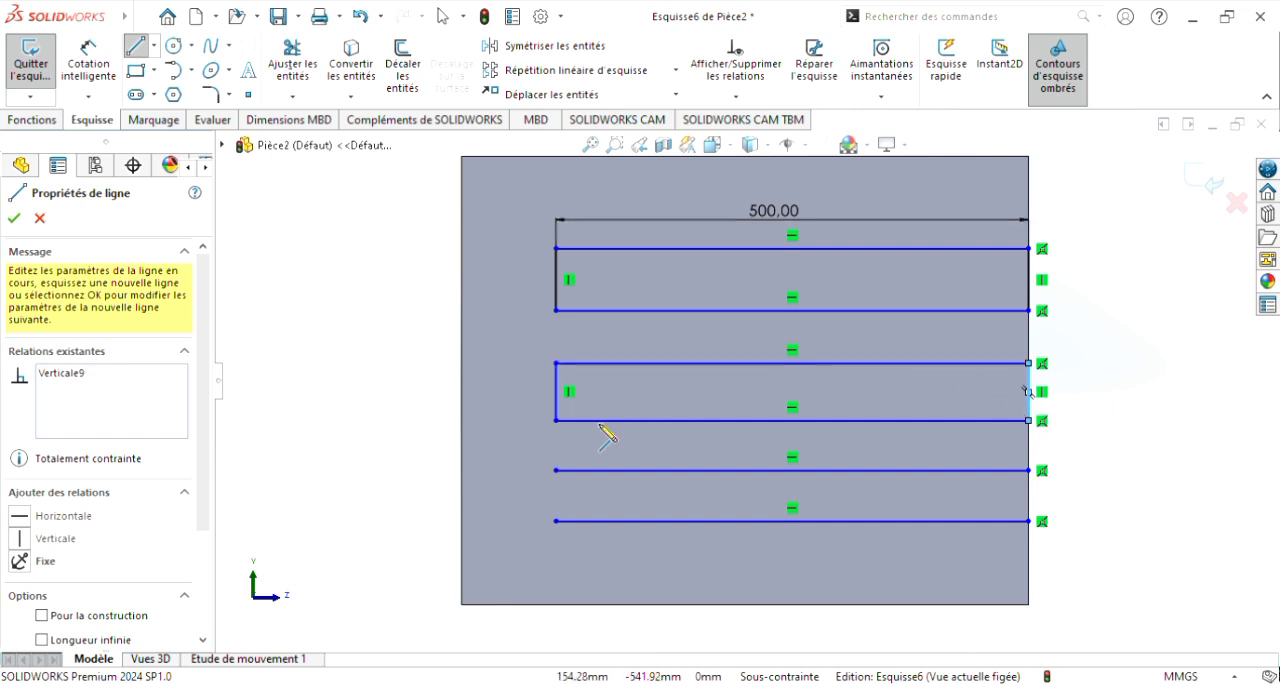
left_click(556, 470)
left_click(556, 470)
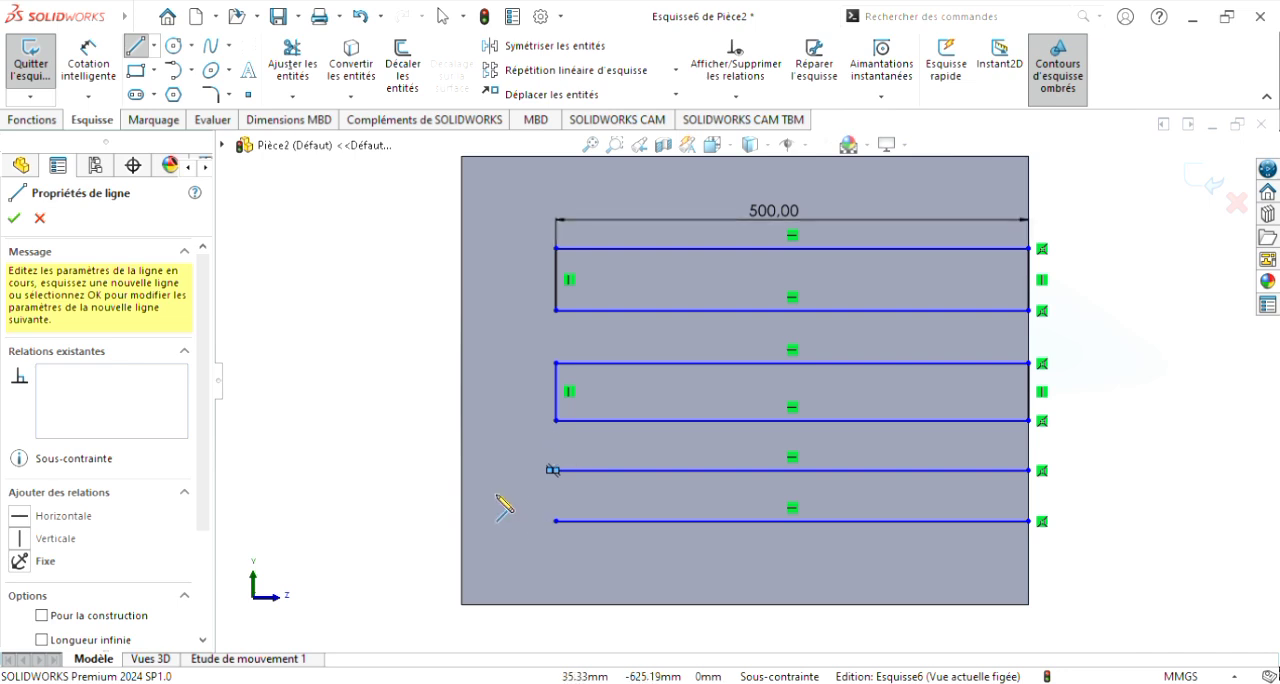
key("Escape")
key("Escape")
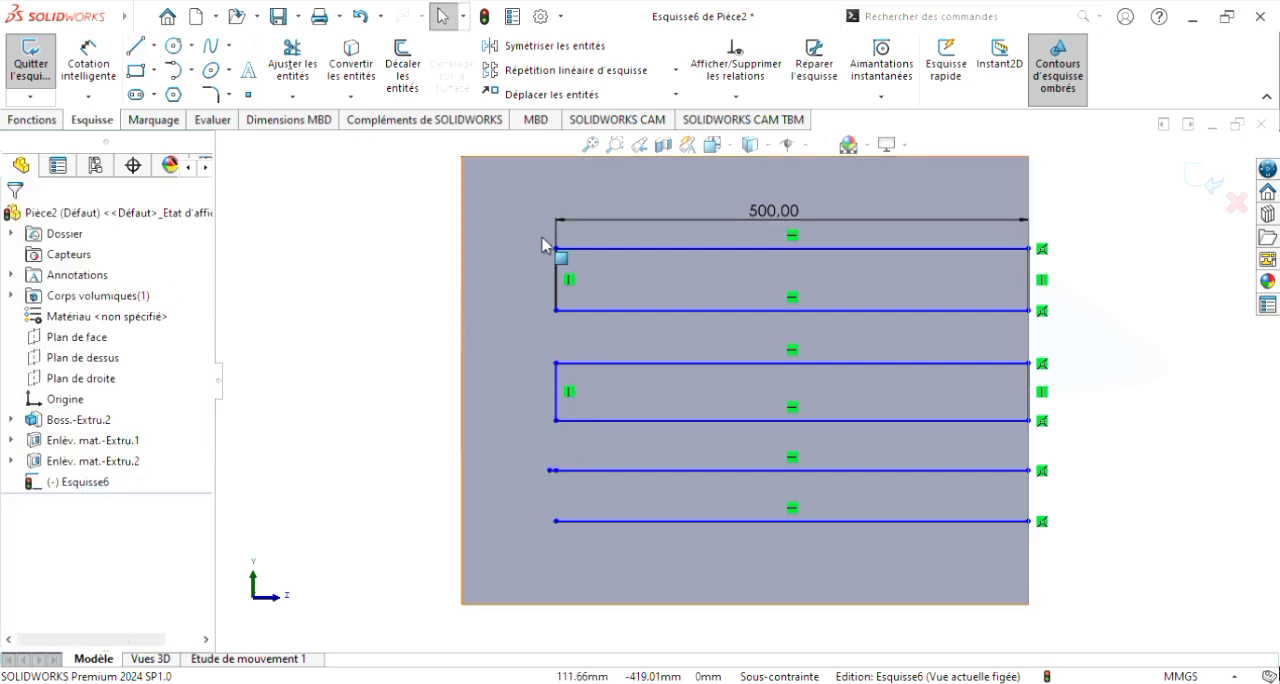
left_click(364, 16)
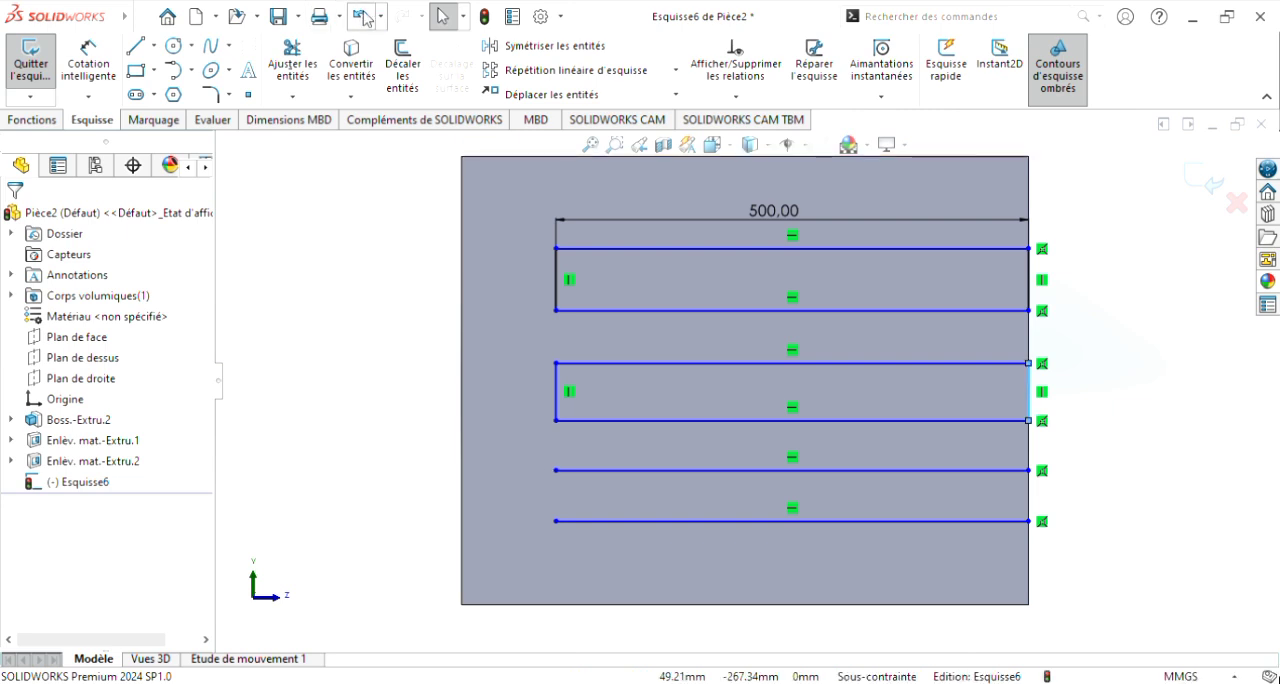
Step: Join the endpoints of the two lowest horizontal lines with vertical lines at the rear and front to form the third rectangle
left_click(142, 44)
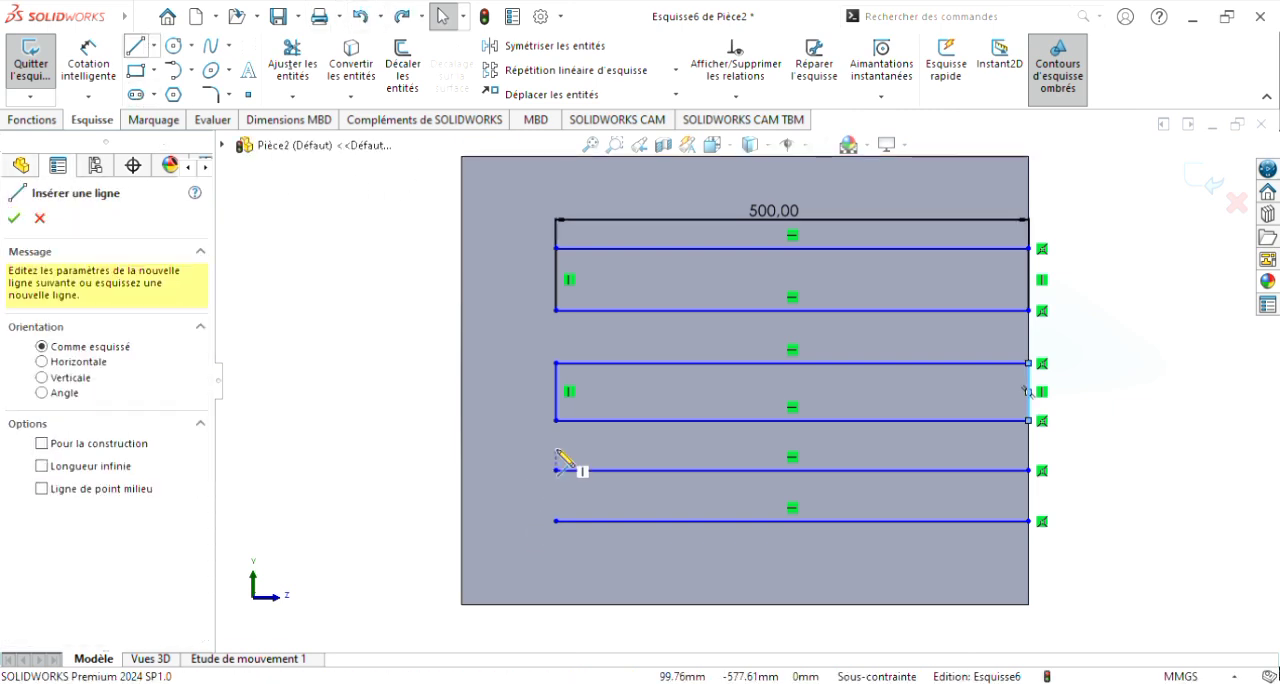
left_click(556, 470)
left_click(556, 521)
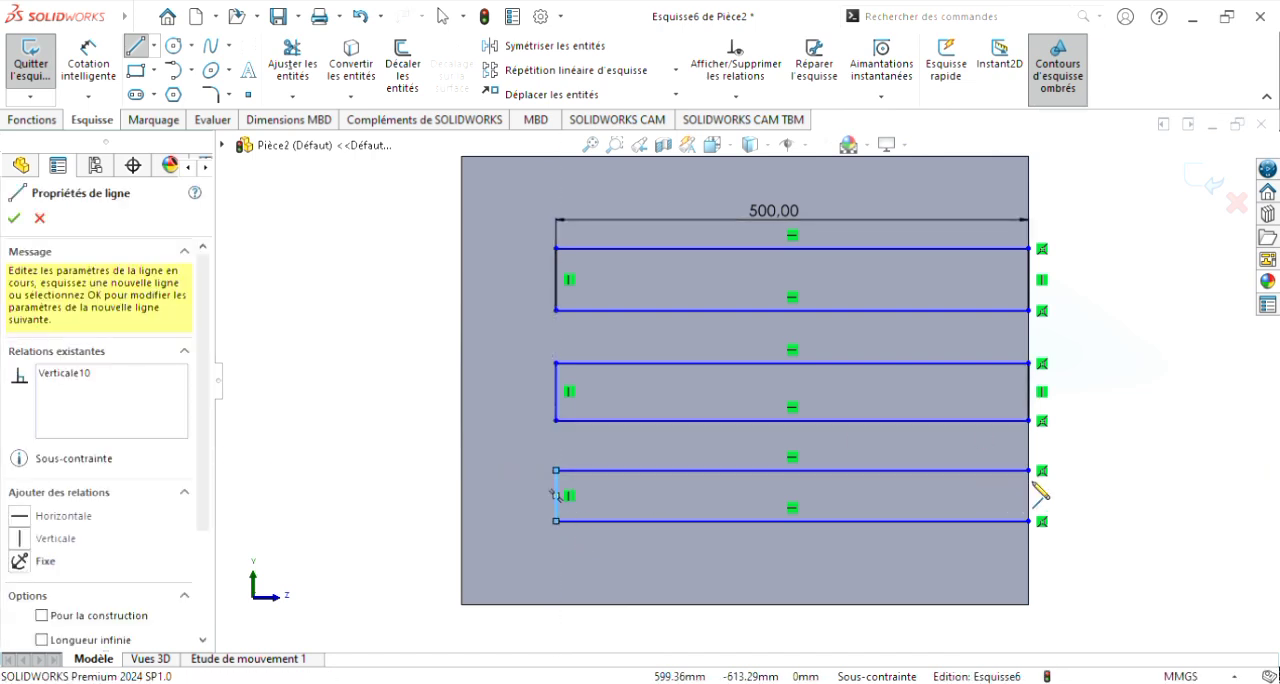
left_click(1029, 470)
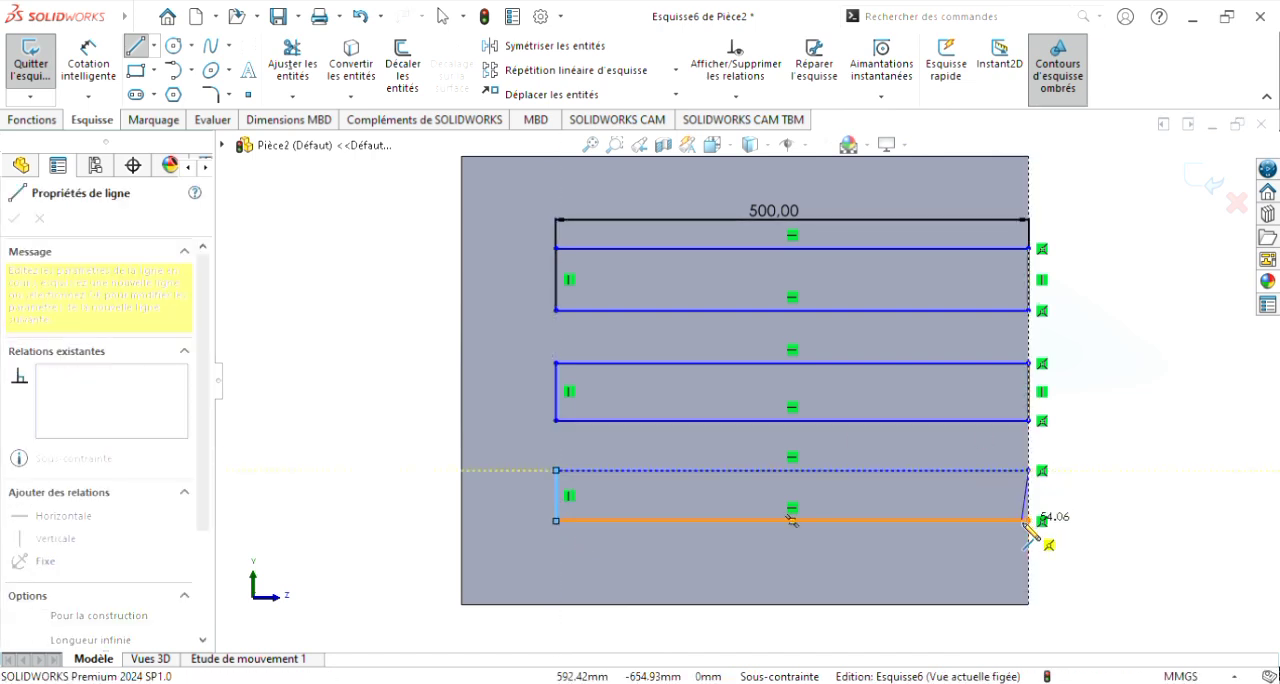
left_click(1029, 521)
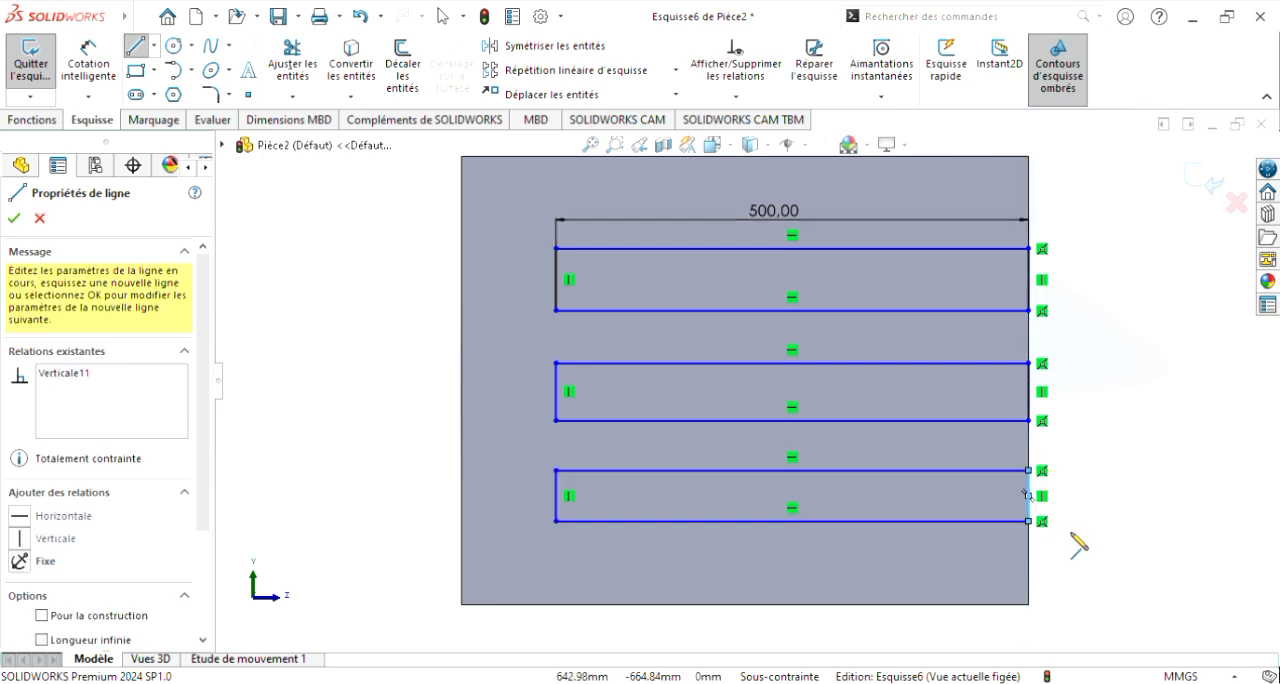
Step: Dimension the upper rectangle 81 mm below the face's top corner and set its height to 30 mm
left_click(113, 74)
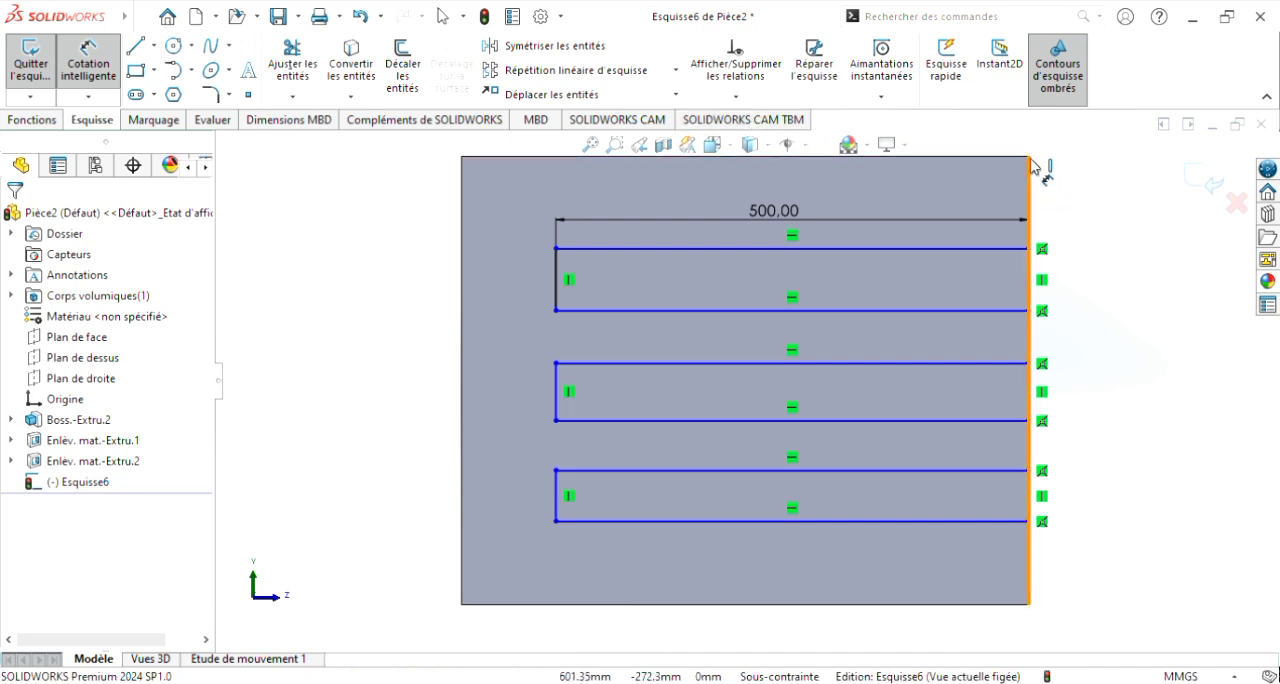
left_click(1031, 250)
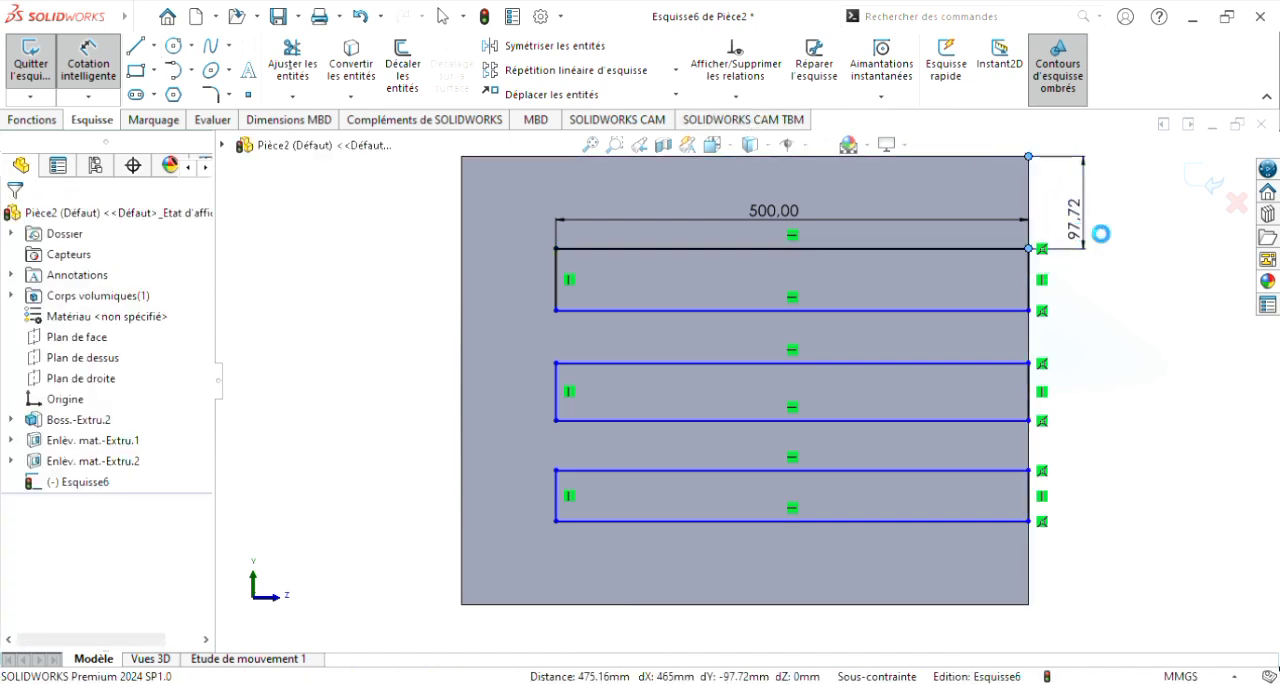
left_click(1100, 234)
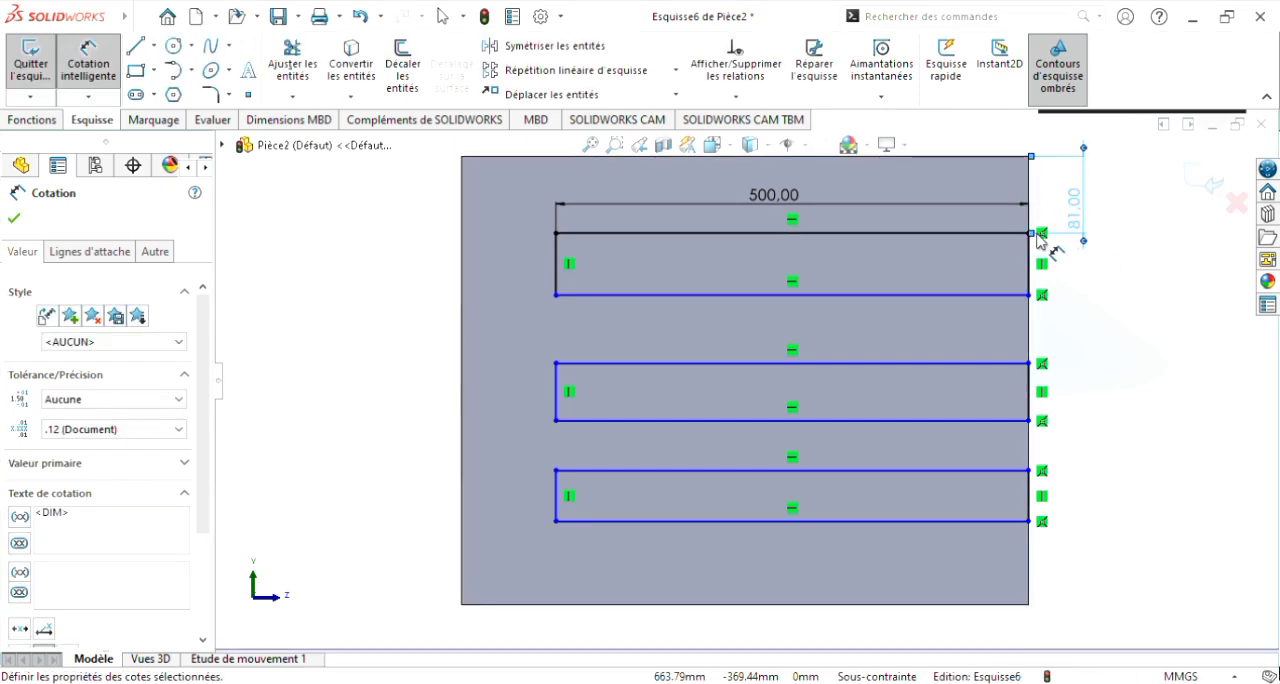
left_click(1030, 295)
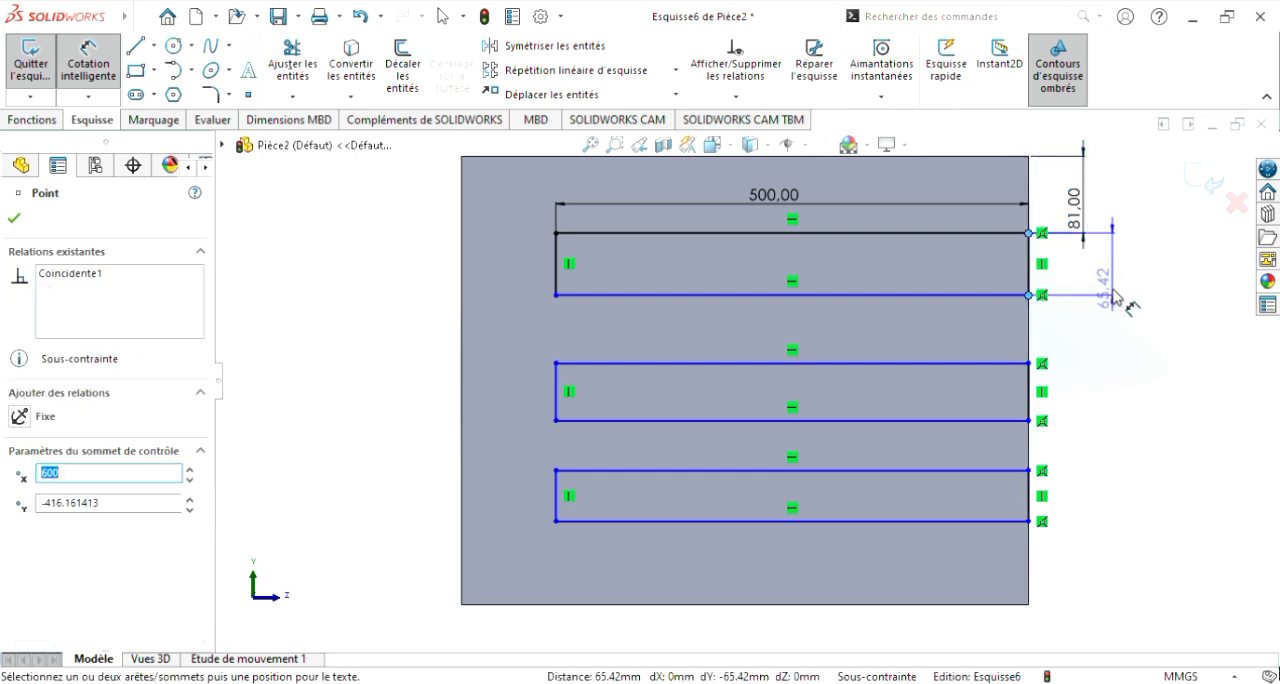
left_click(1114, 290)
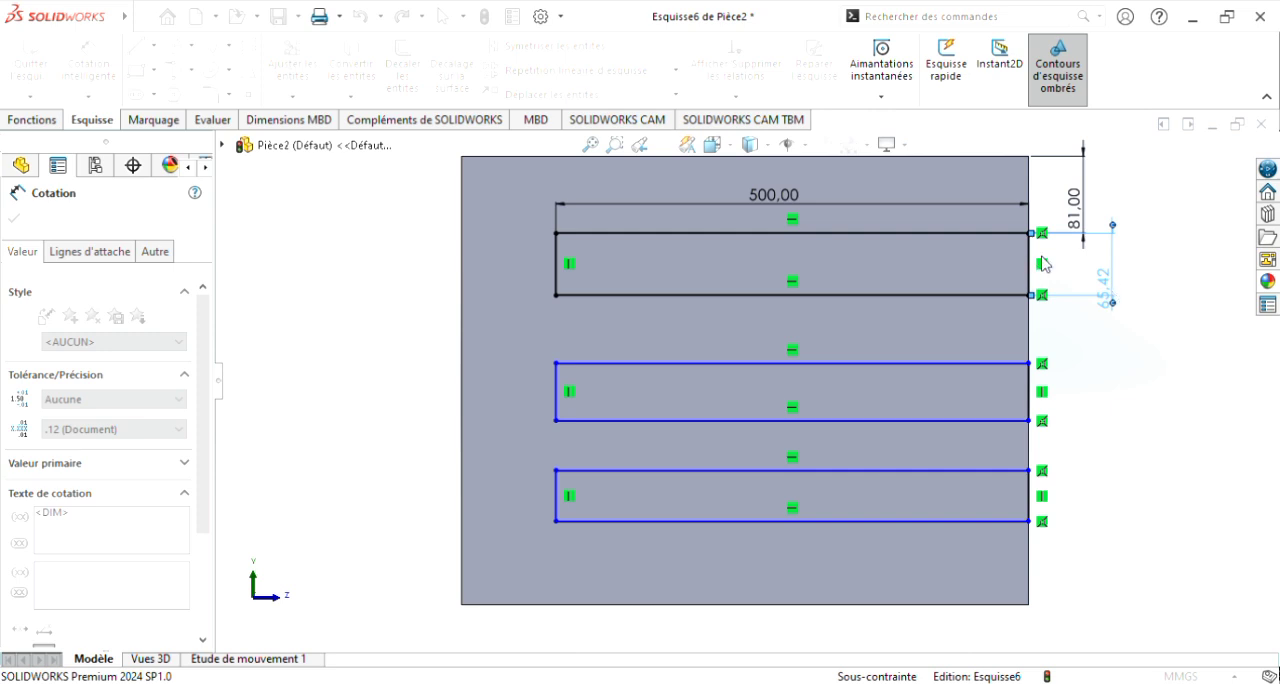
left_click(1103, 278)
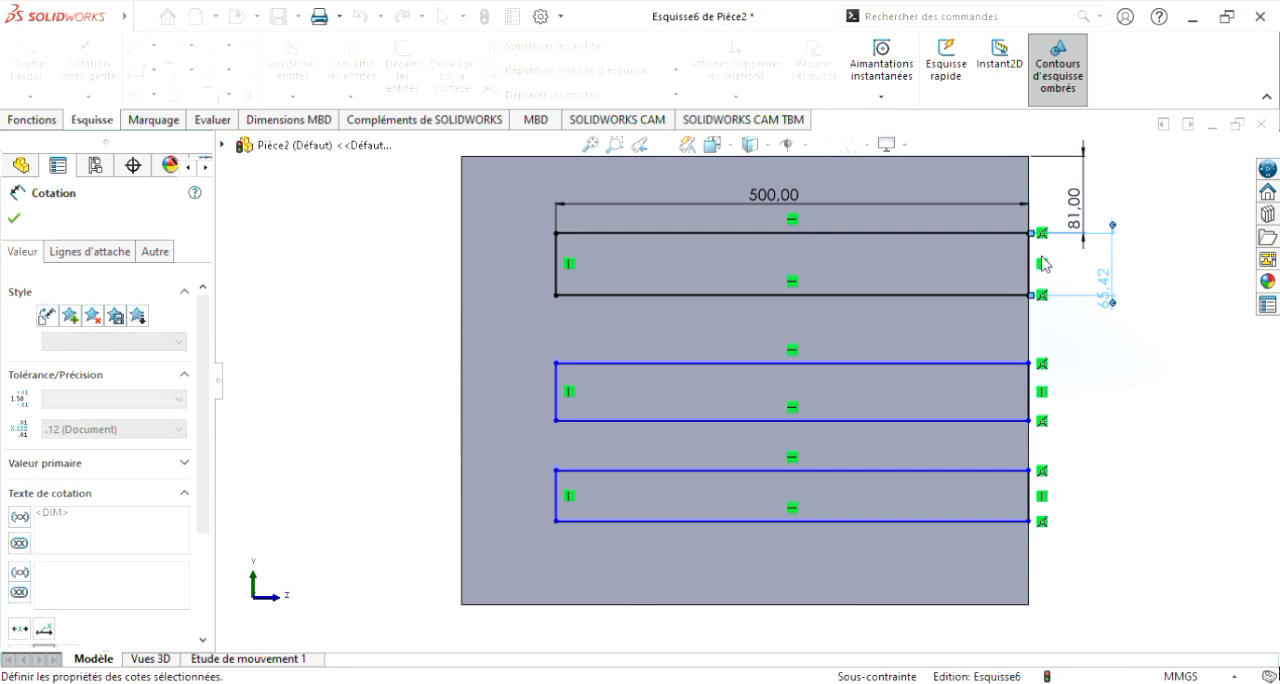
left_click(968, 152)
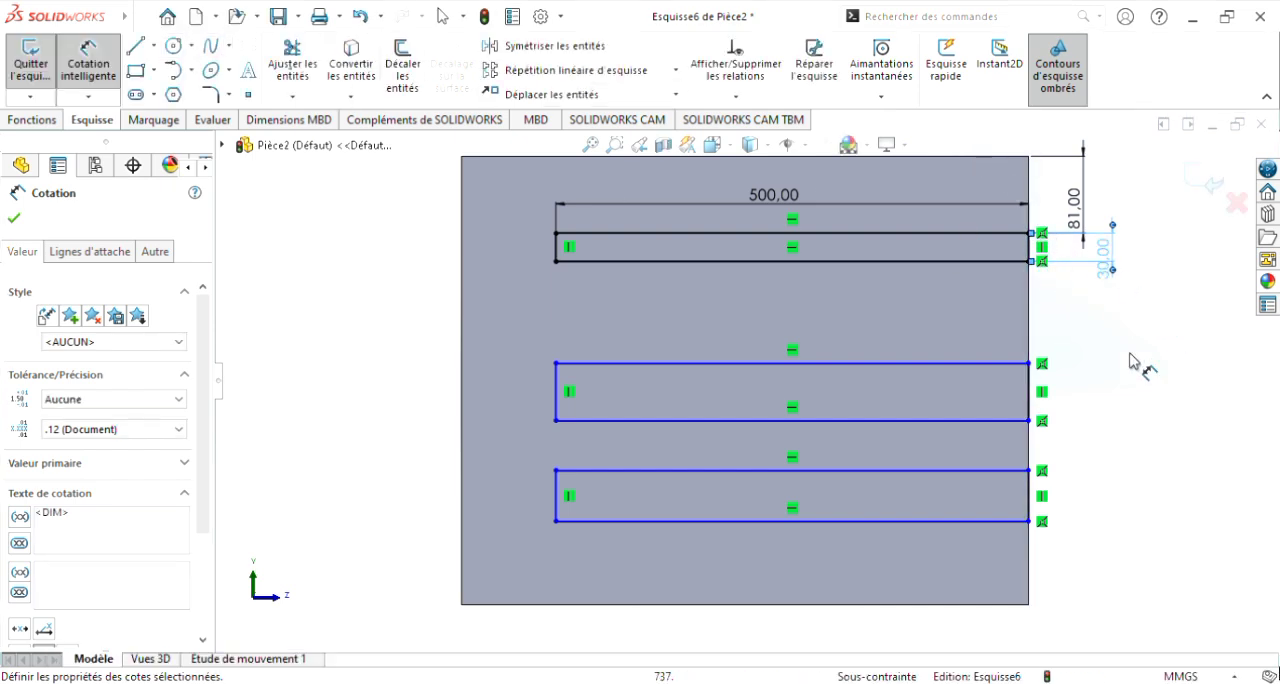
Step: Dimension the gap between the upper and middle rectangles along the front edge to 110 mm
left_click(1030, 262)
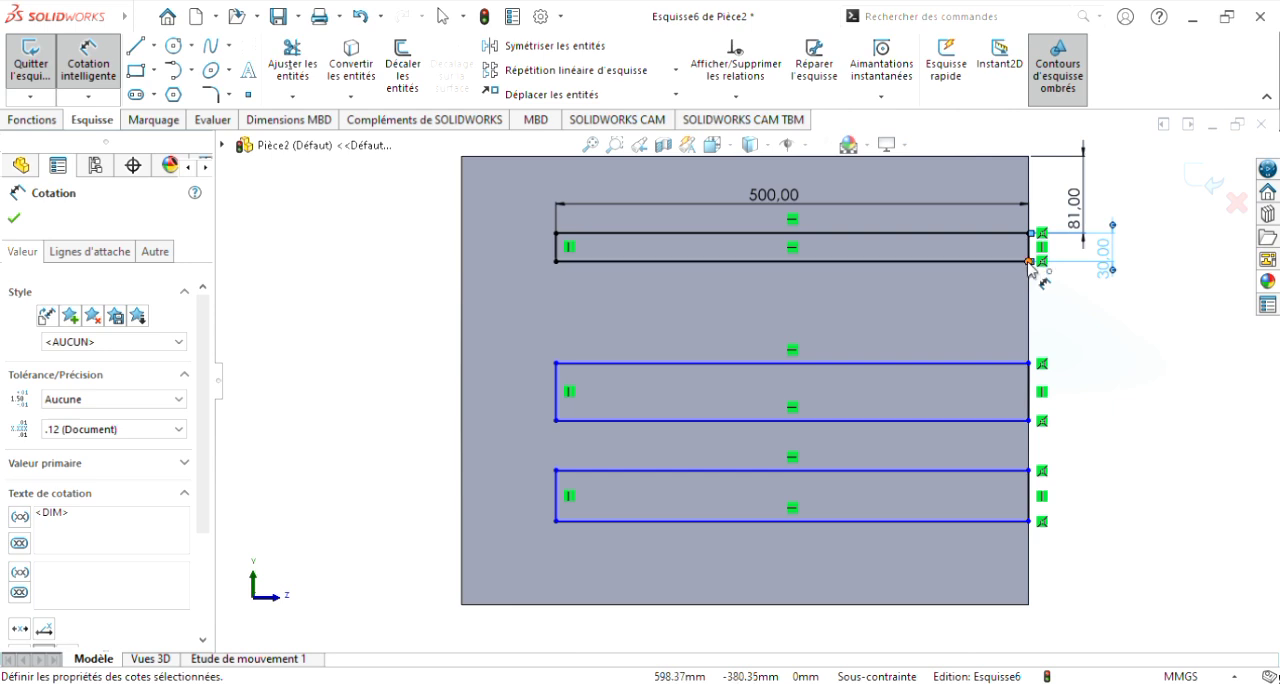
left_click(1029, 364)
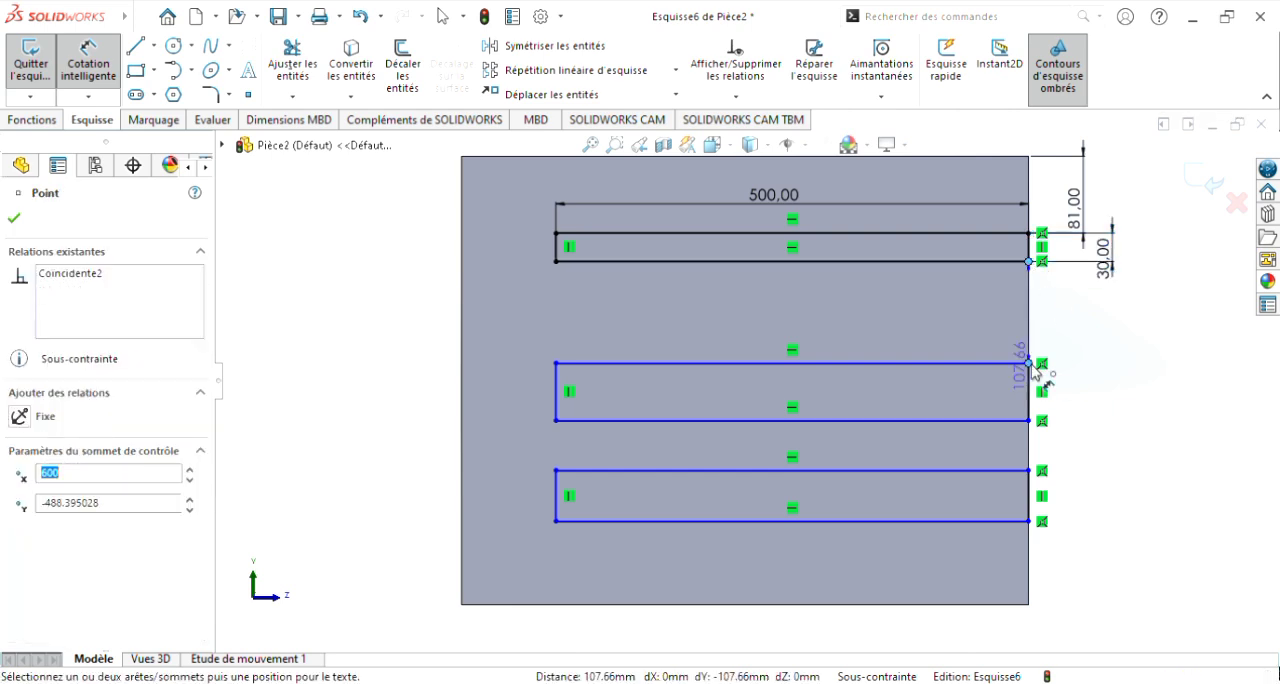
left_click(1100, 354)
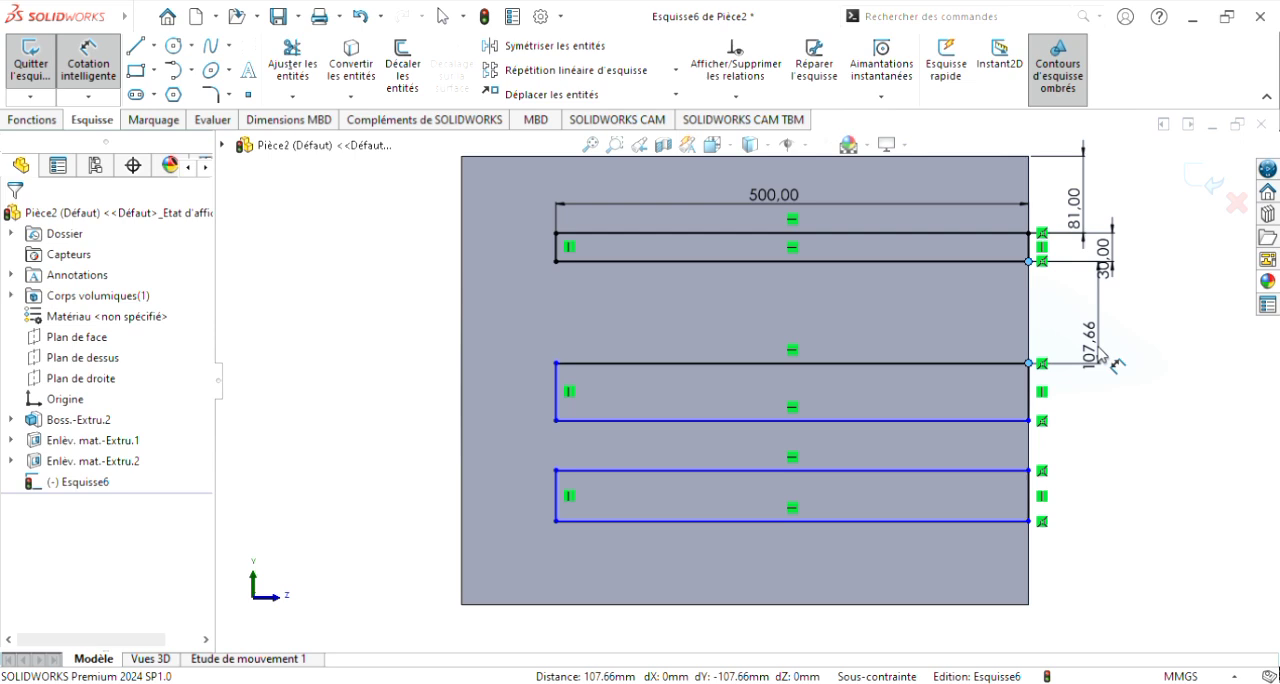
left_click(1101, 355)
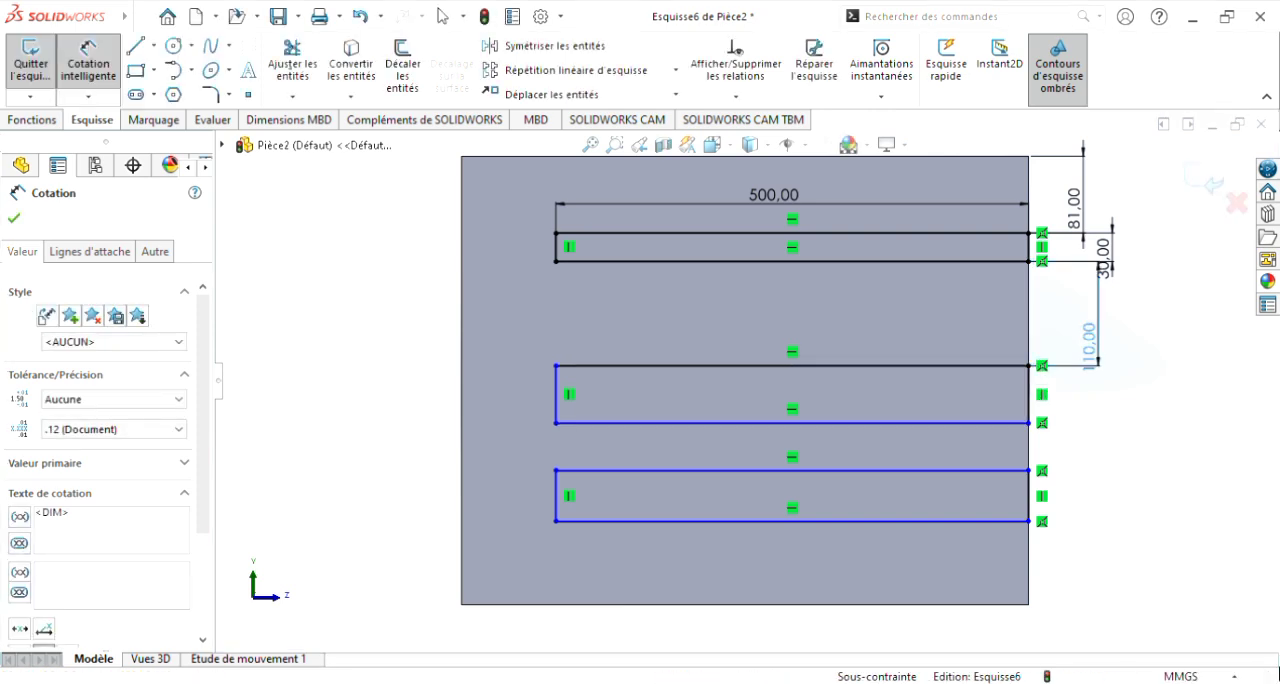
key("Escape")
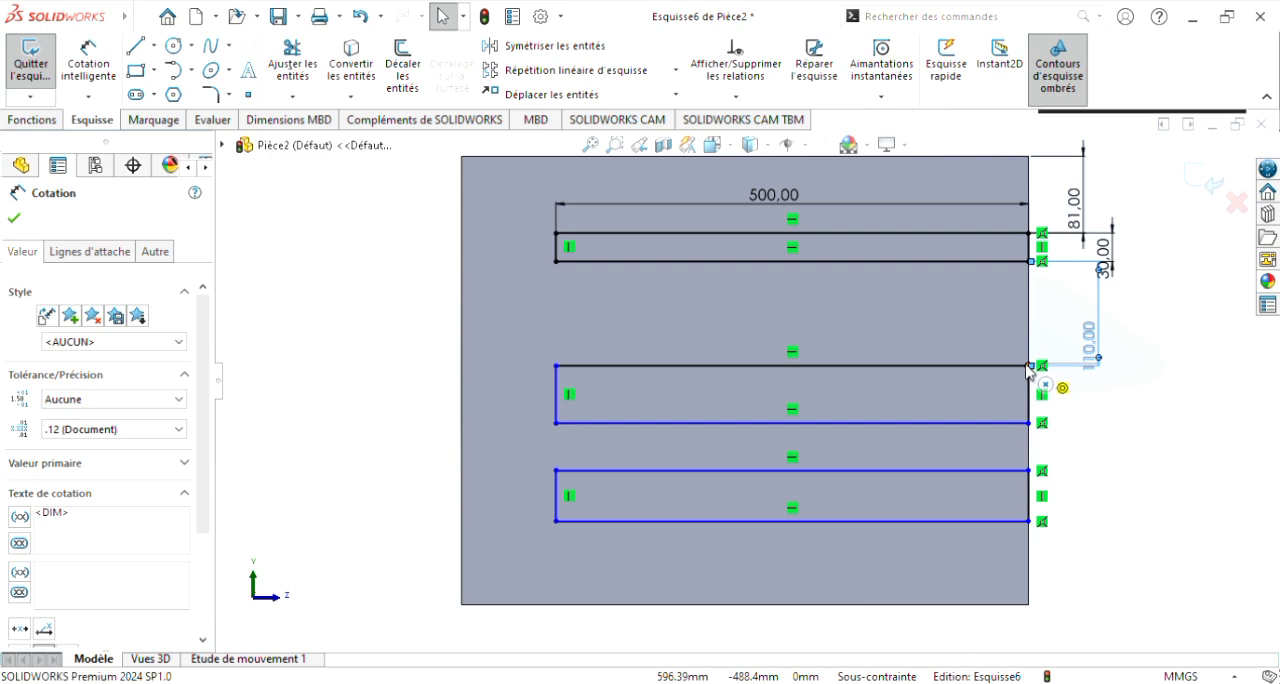
left_click(1032, 394)
key("Return")
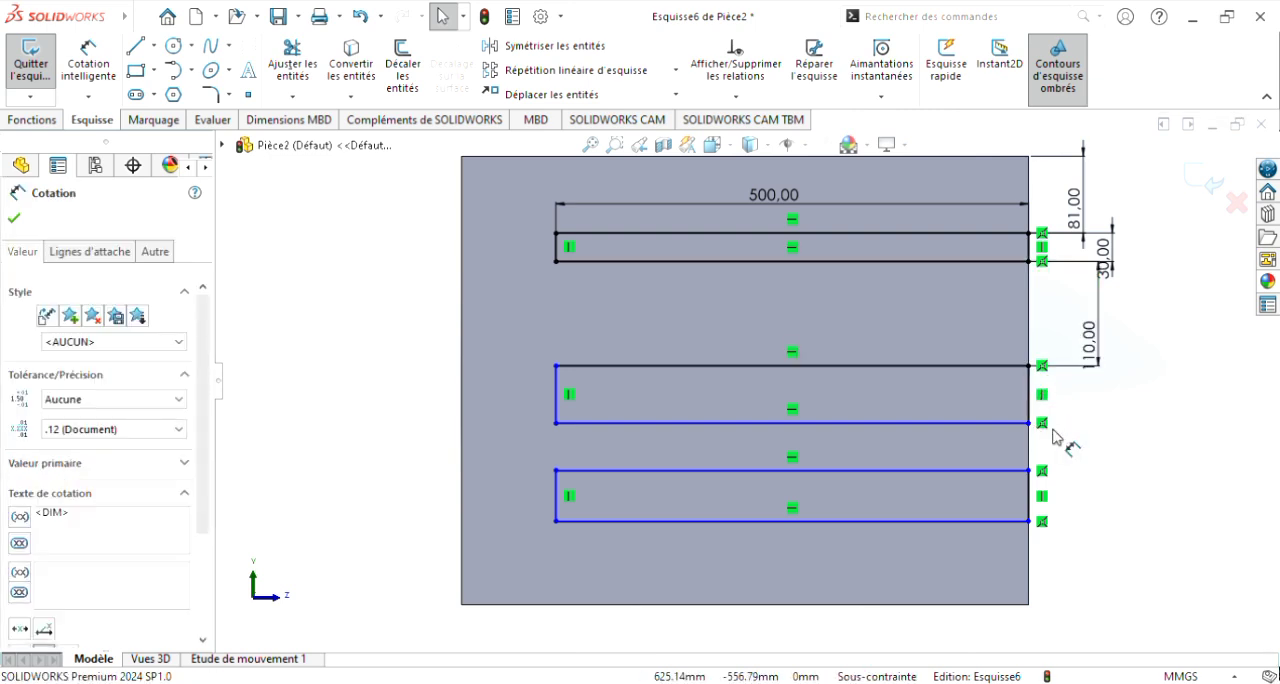
Step: Set the middle rectangle's height to 30 mm with a dimension between its two front corners
left_click(88, 73)
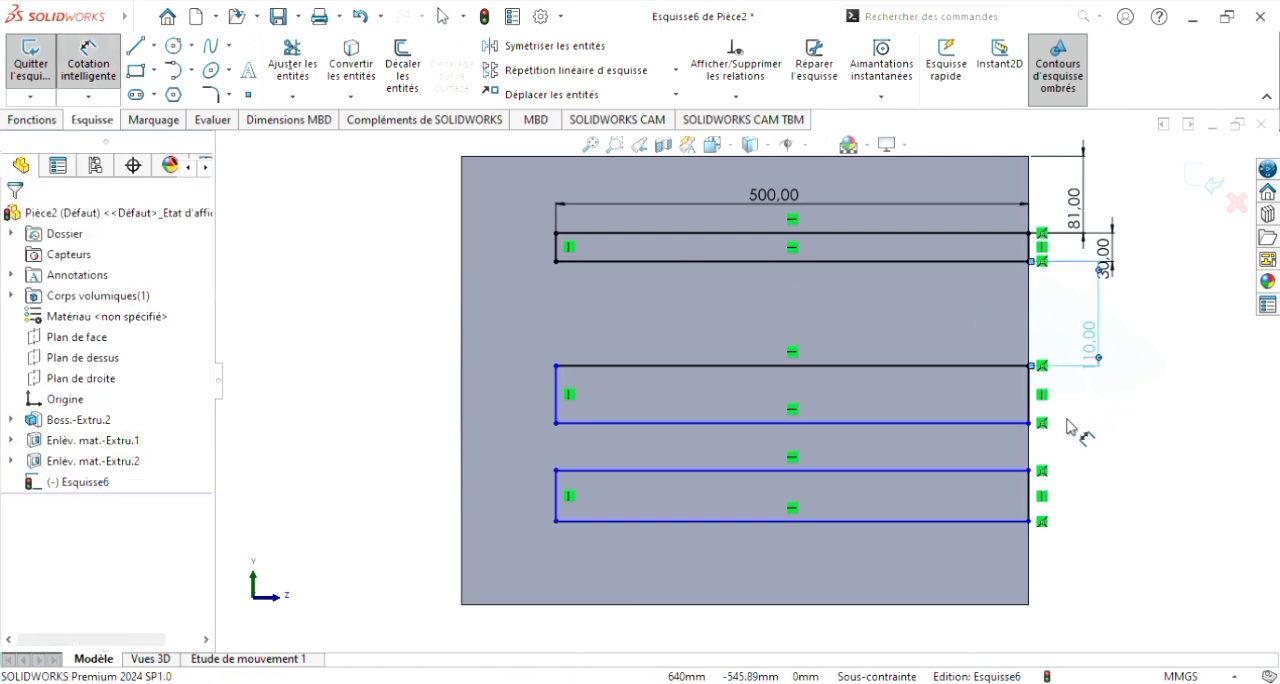
key("Escape")
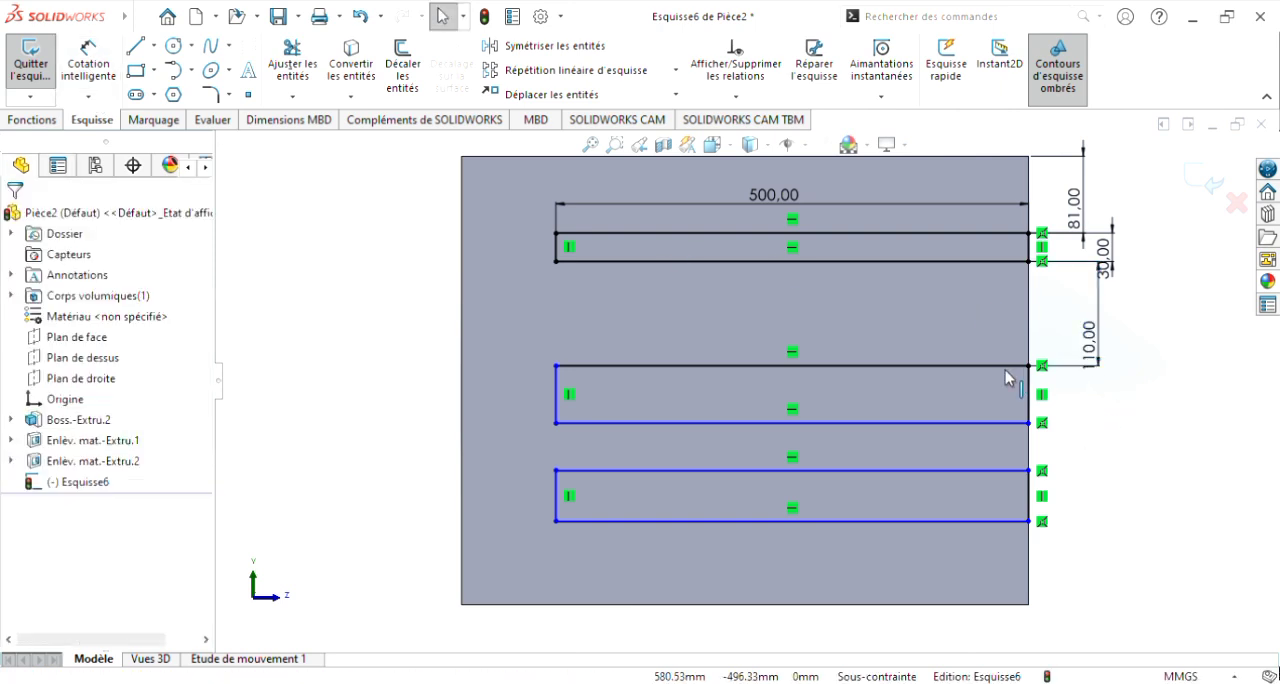
left_click(118, 60)
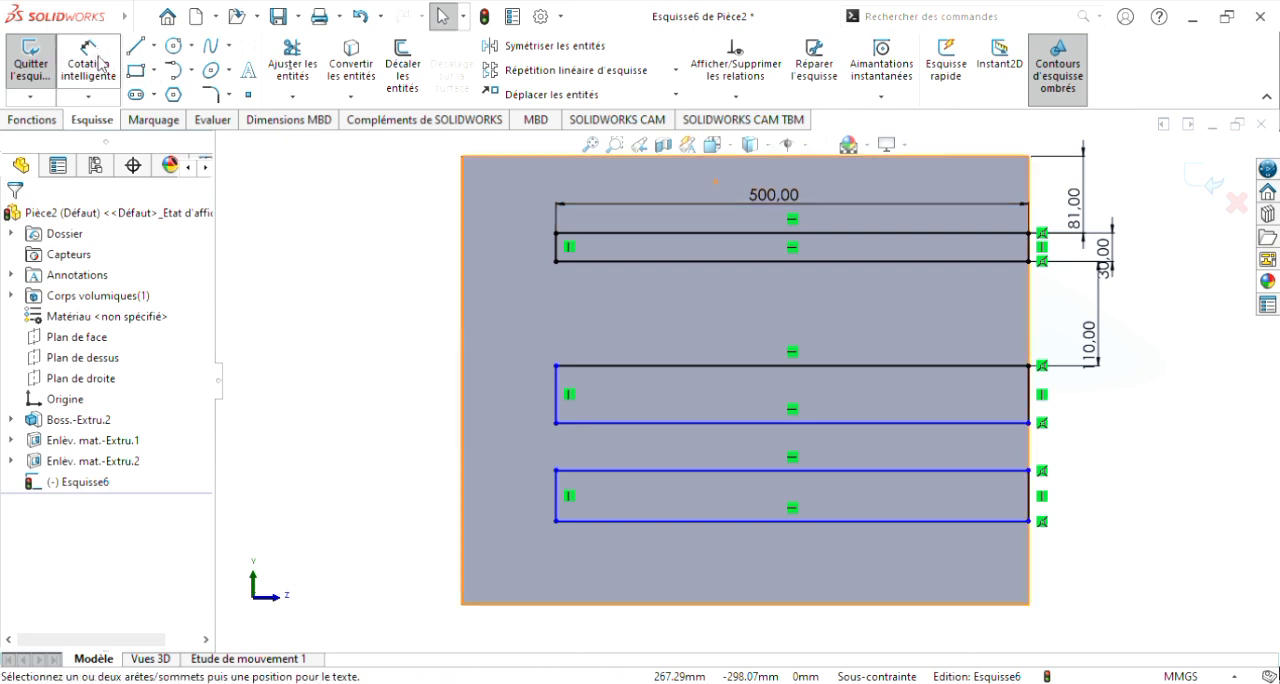
left_click(1029, 366)
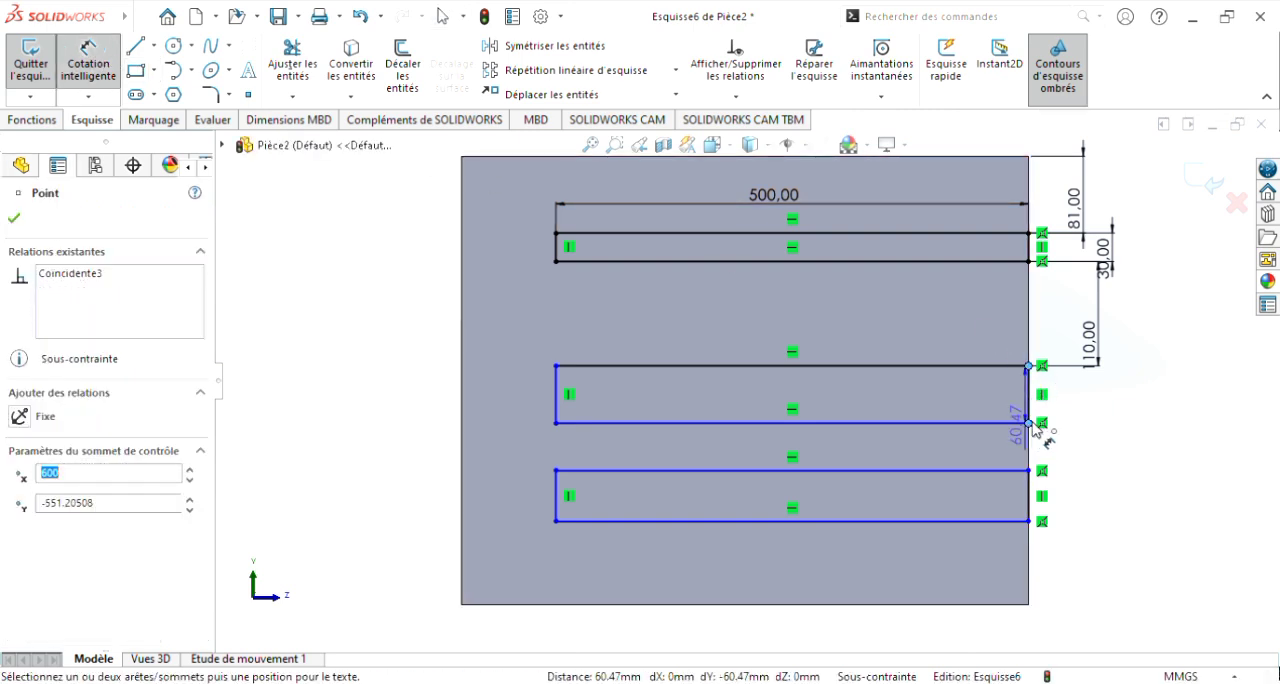
left_click(1100, 428)
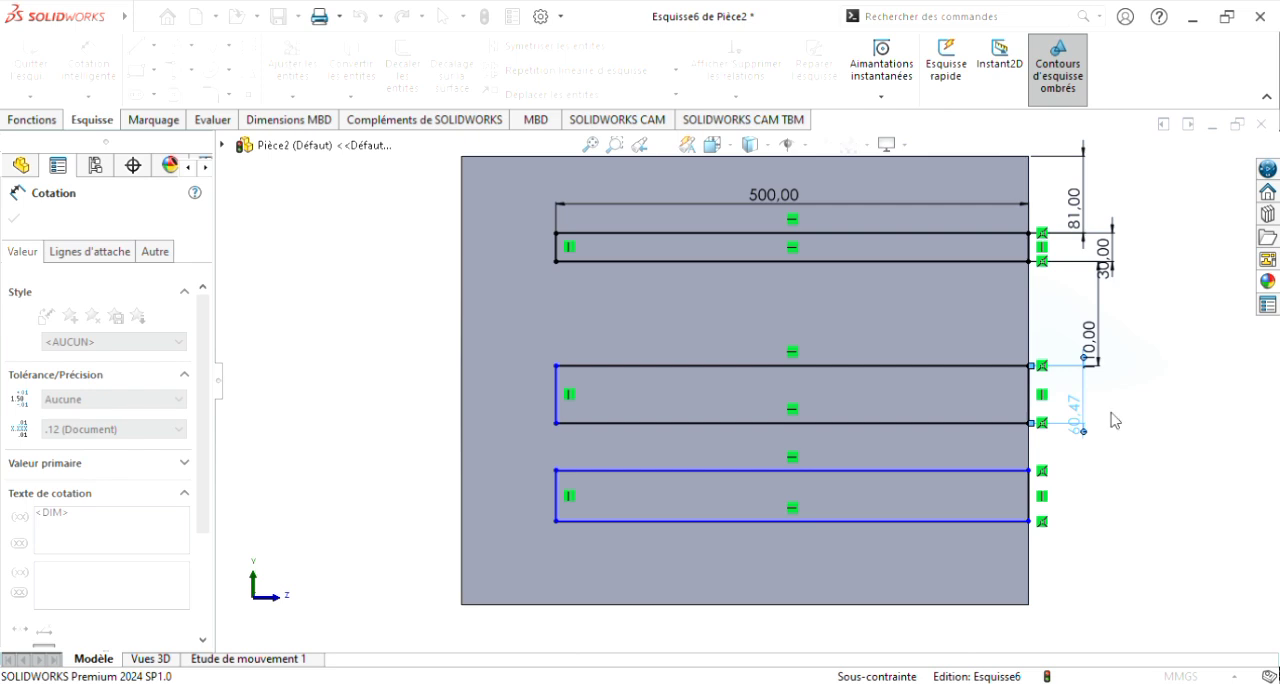
left_click(1005, 392)
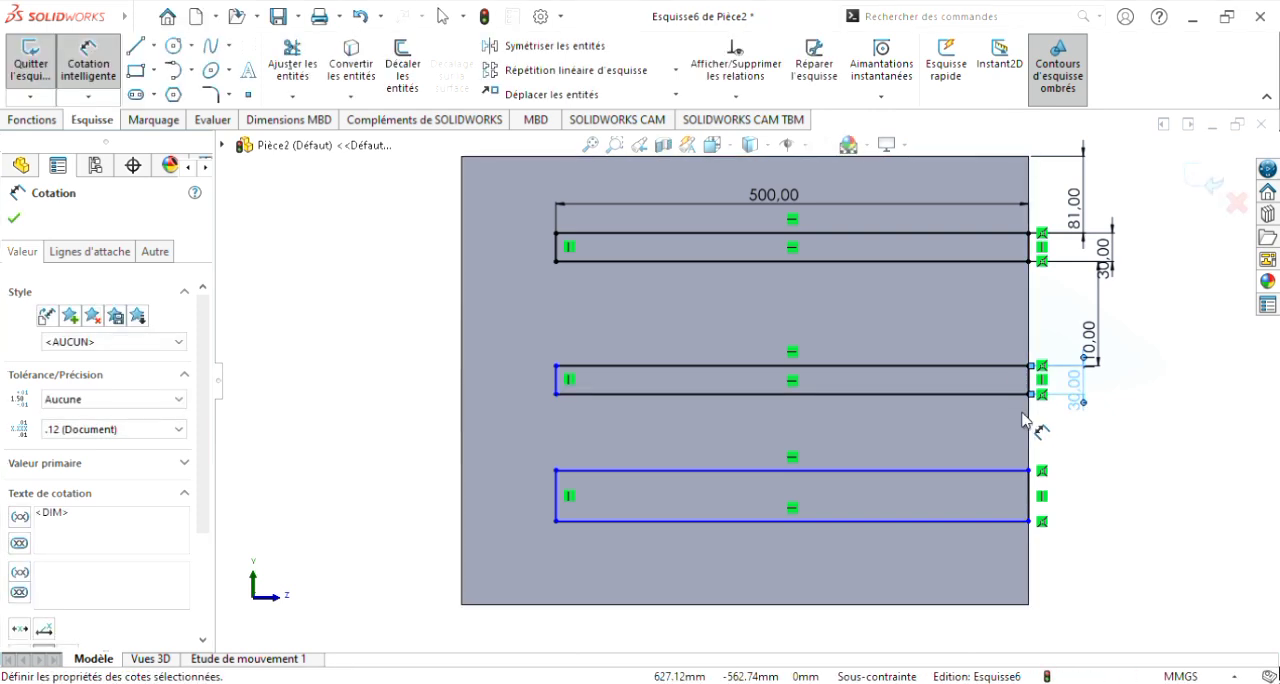
key("Escape")
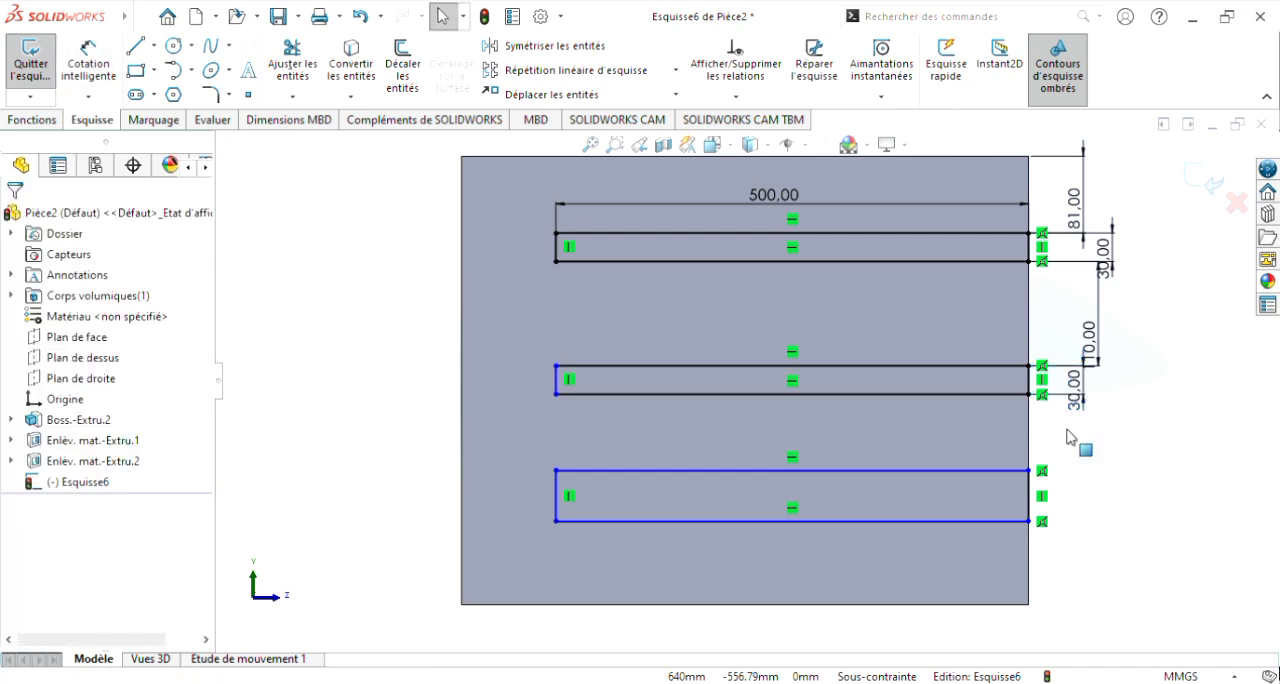
Step: Dimension the gap between the middle and lowest rectangles along the front edge to 110 mm
left_click(88, 62)
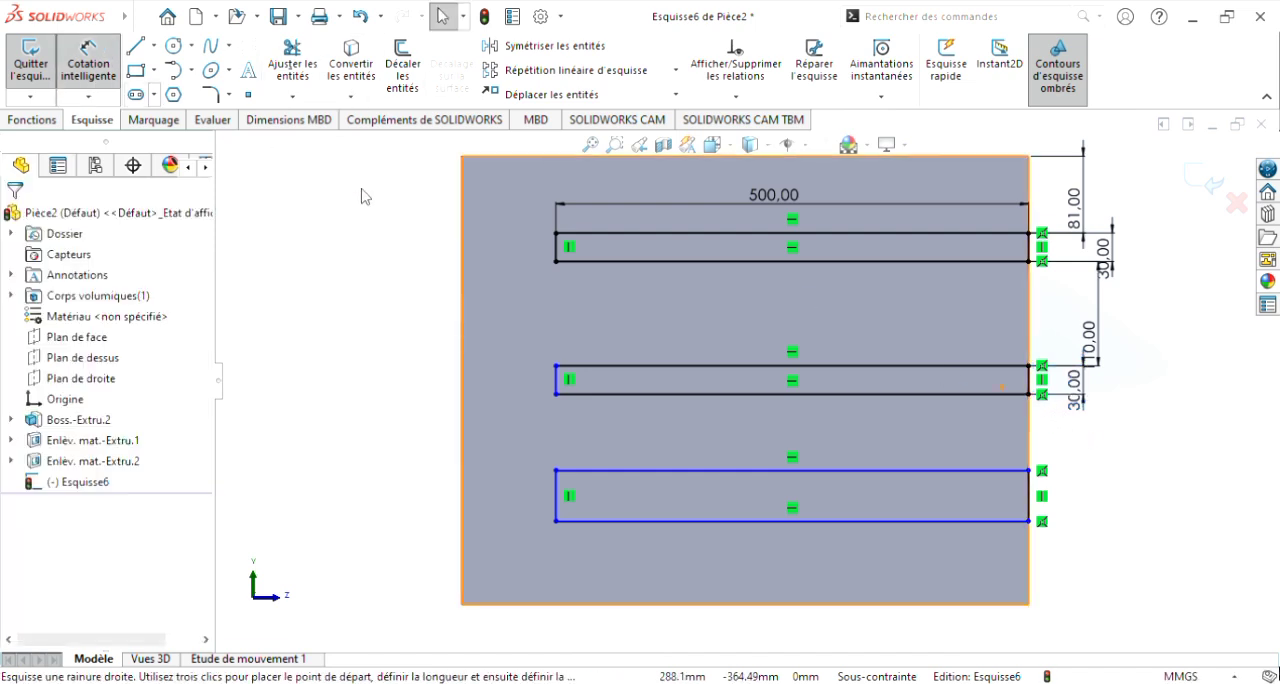
left_click(1029, 394)
left_click(1030, 471)
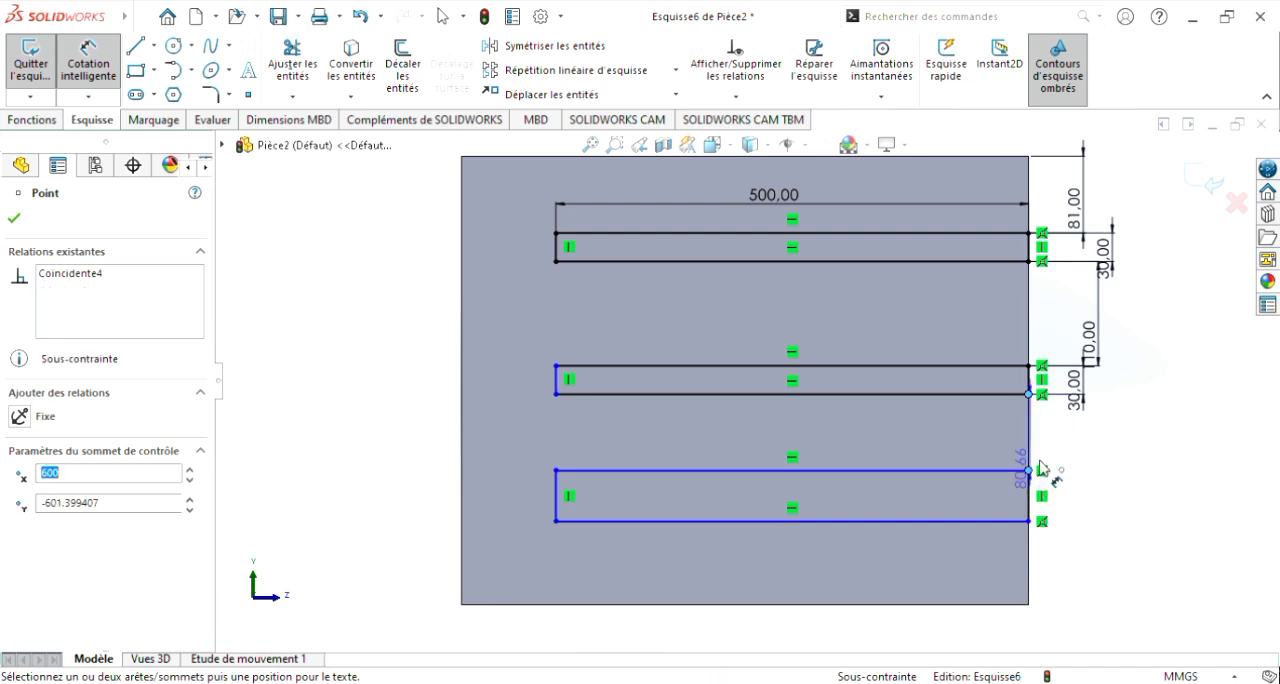
left_click(1103, 472)
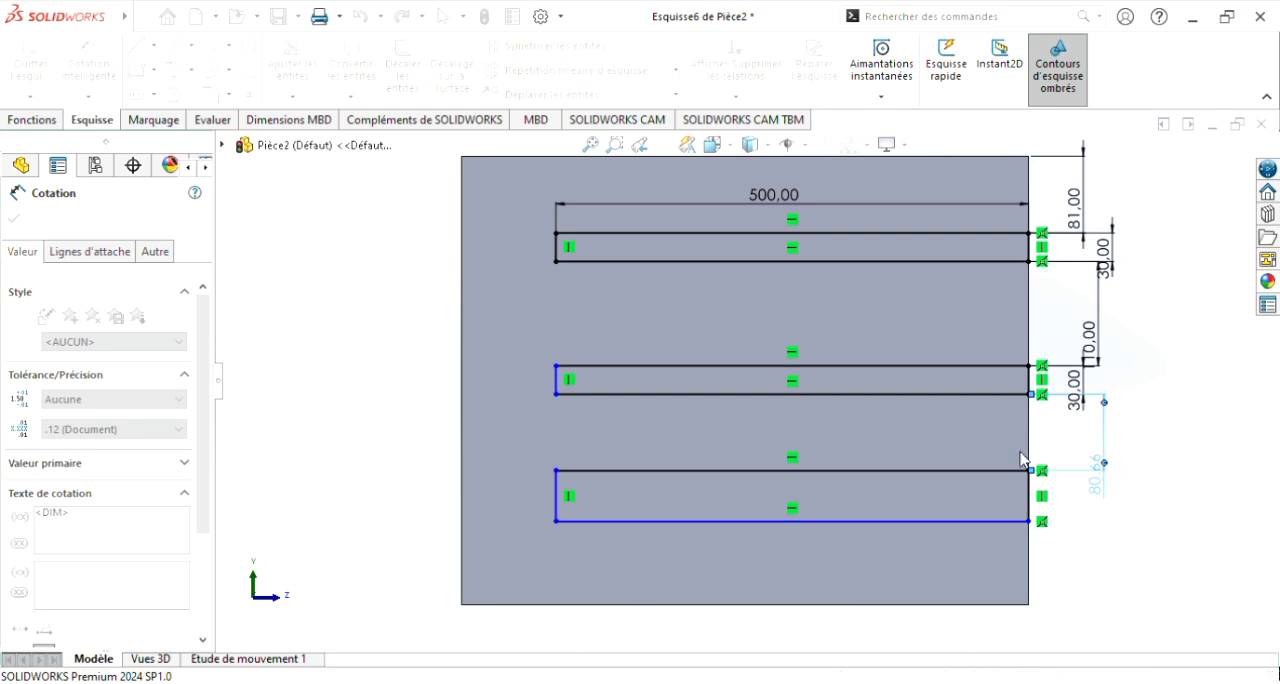
type("110")
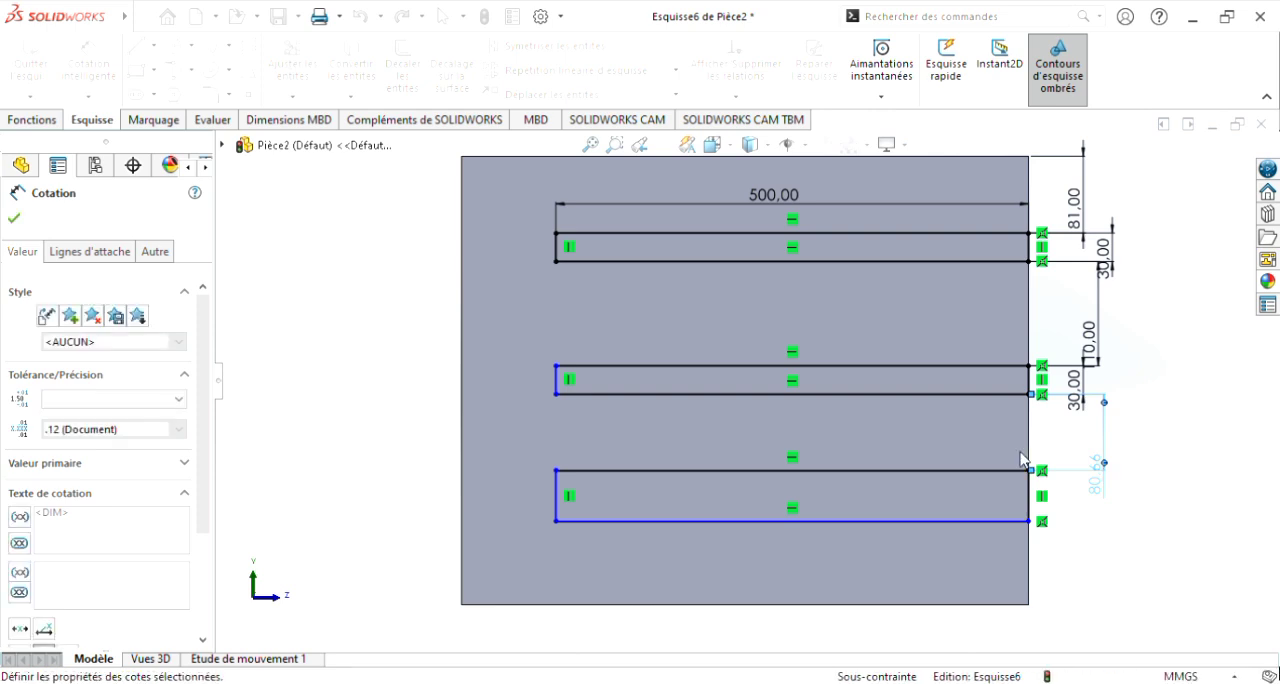
key("Return")
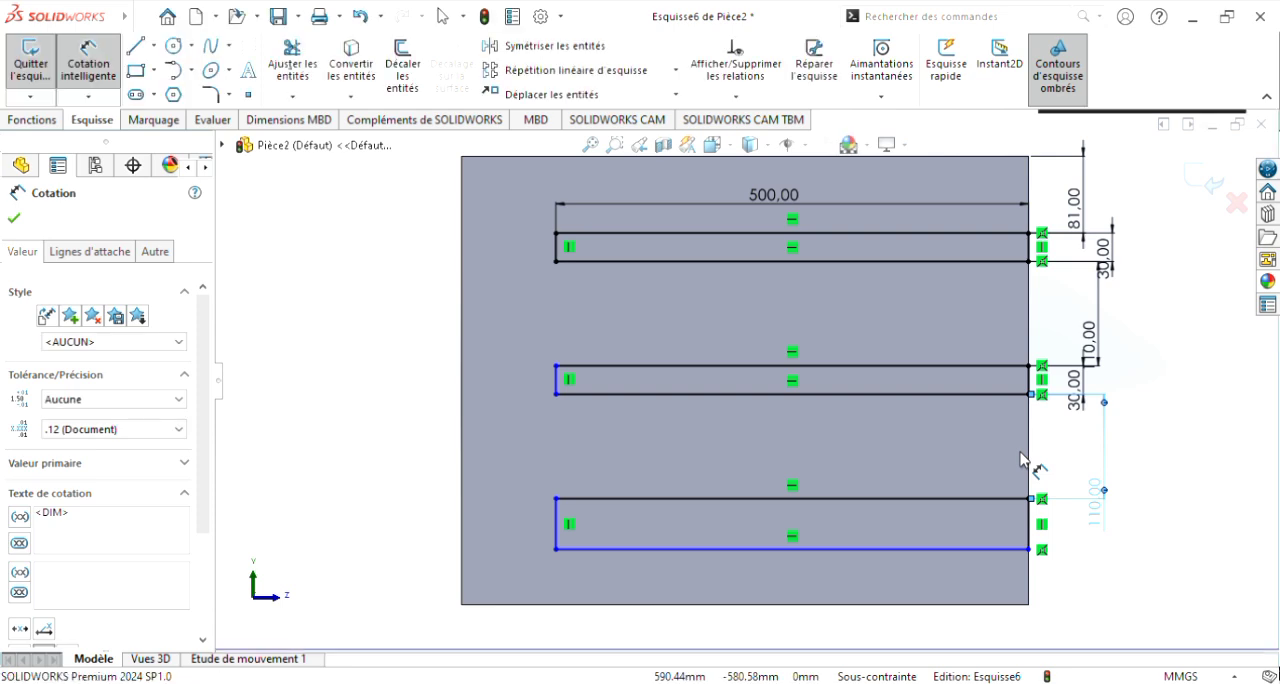
key("Escape")
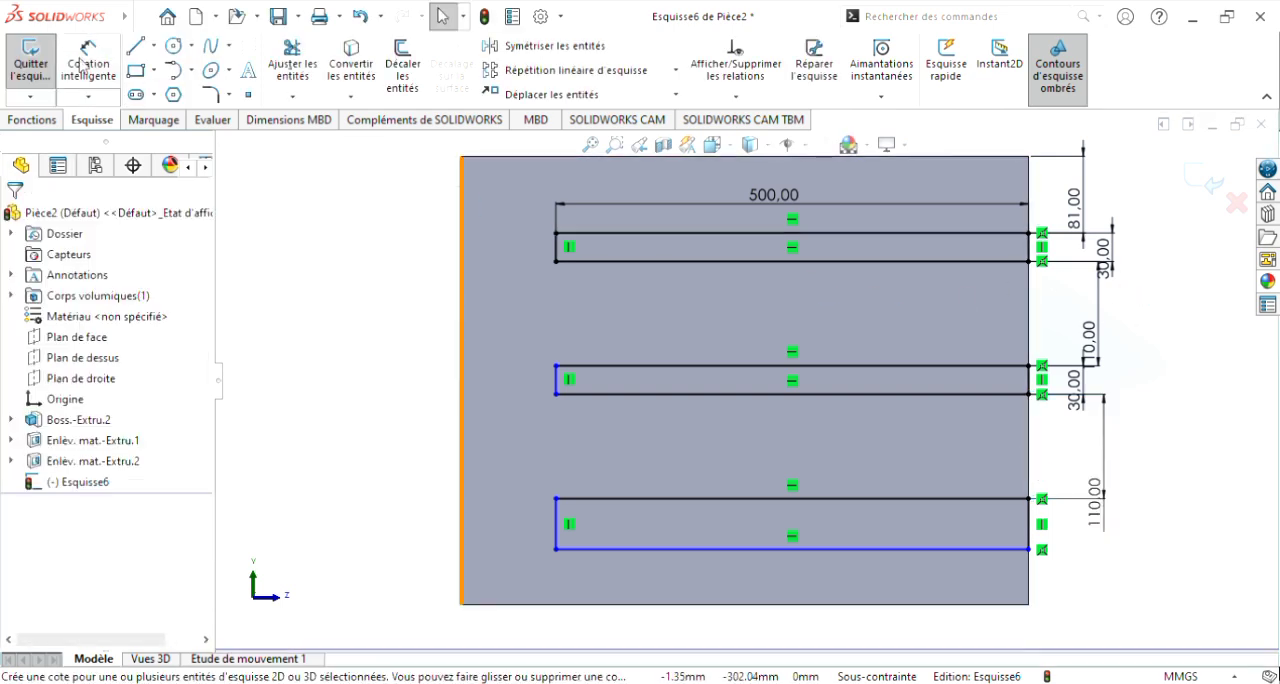
Step: Dimension the lowest rectangle's height as 30 mm at its front end
left_click(96, 72)
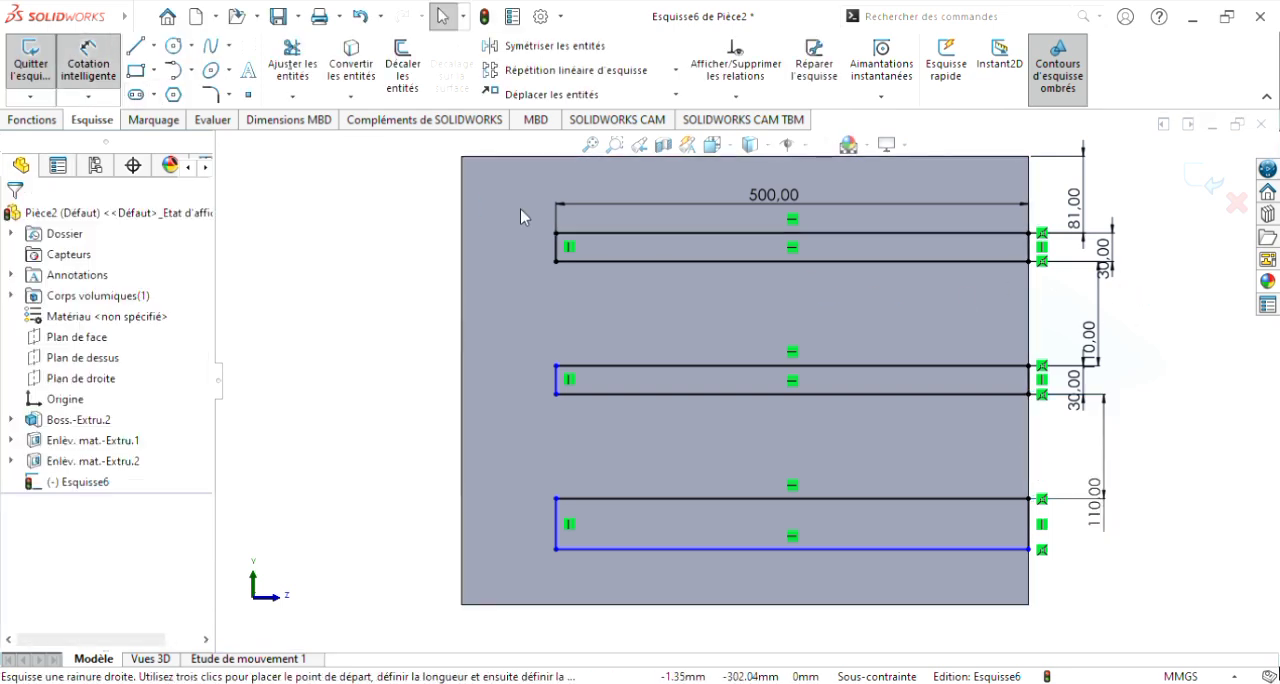
left_click(1030, 499)
left_click(1064, 548)
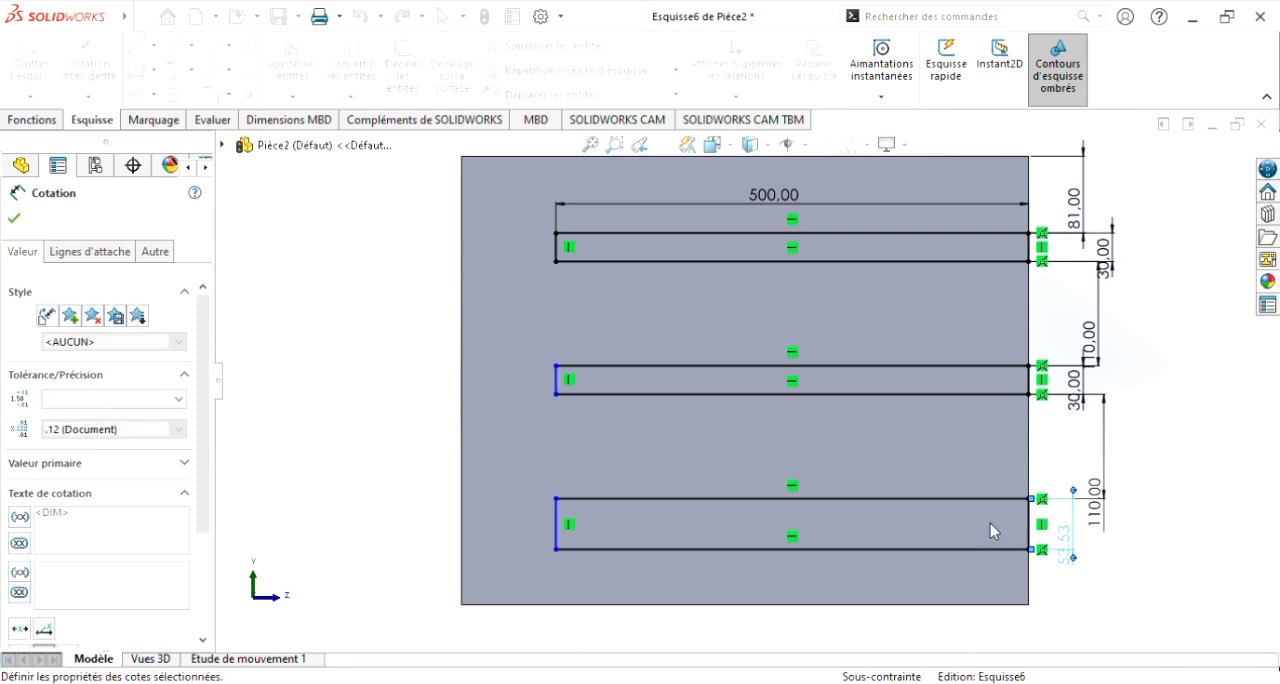
key("Return")
left_click(1100, 594)
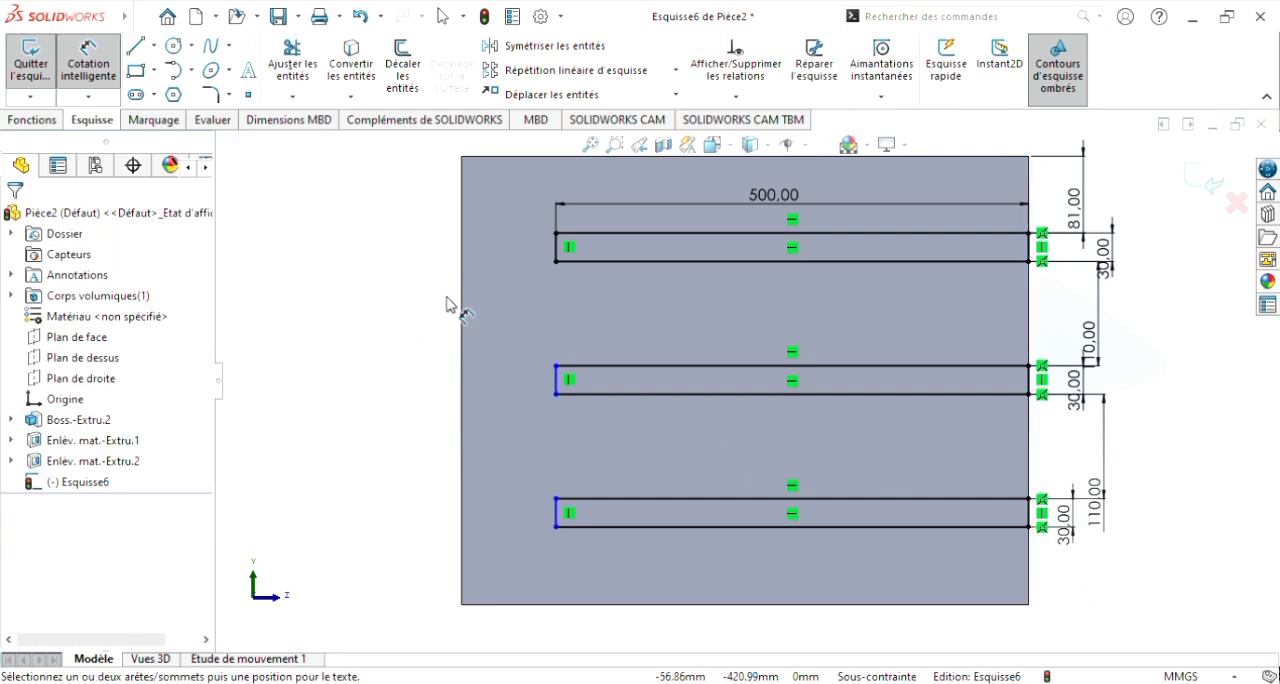
left_click(1029, 527)
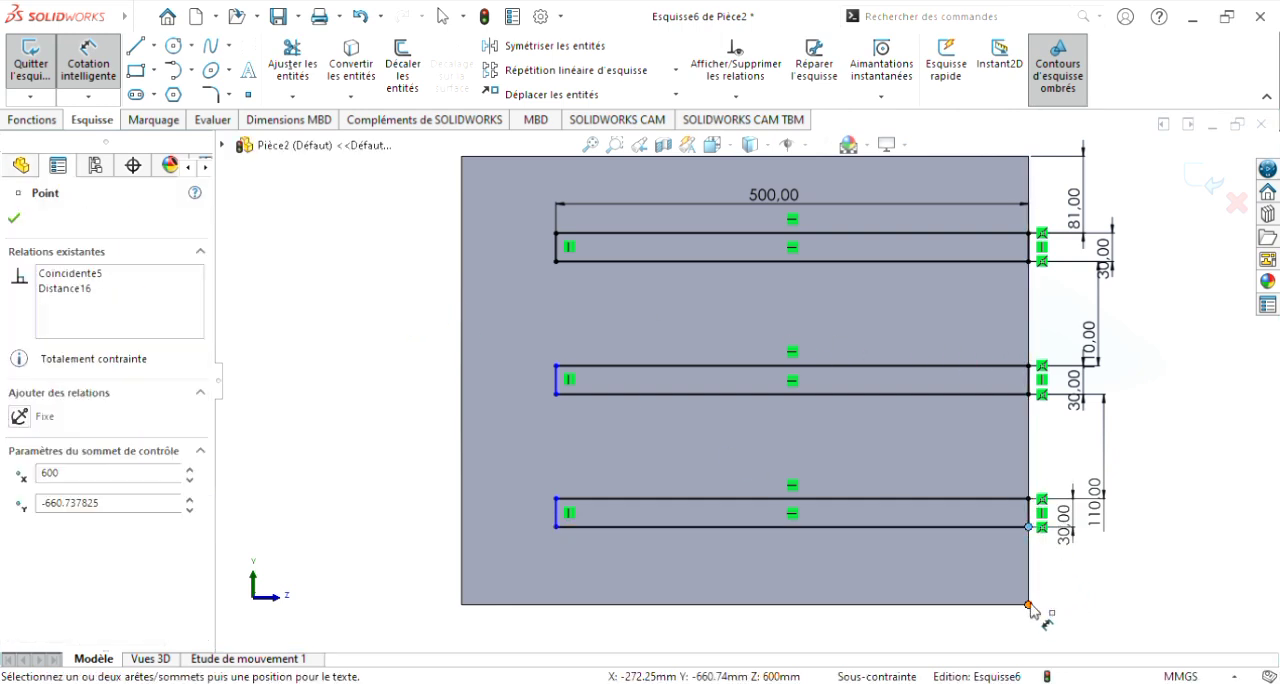
left_click(1029, 605)
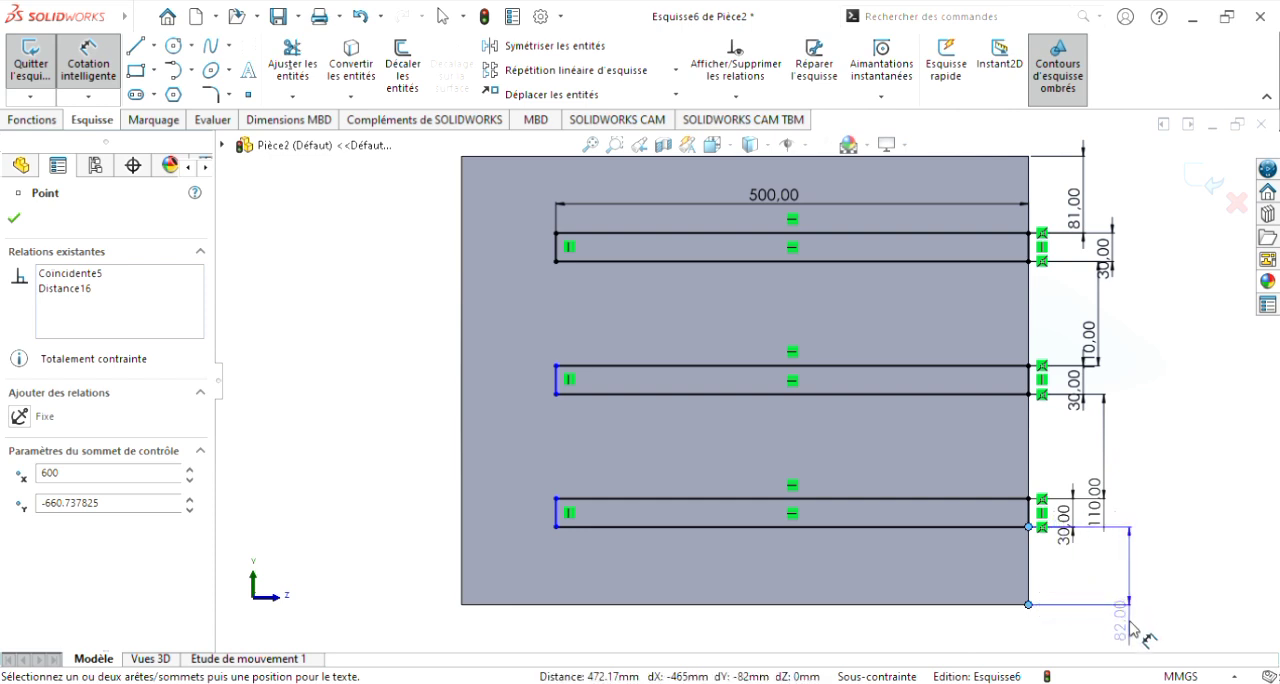
key("Escape")
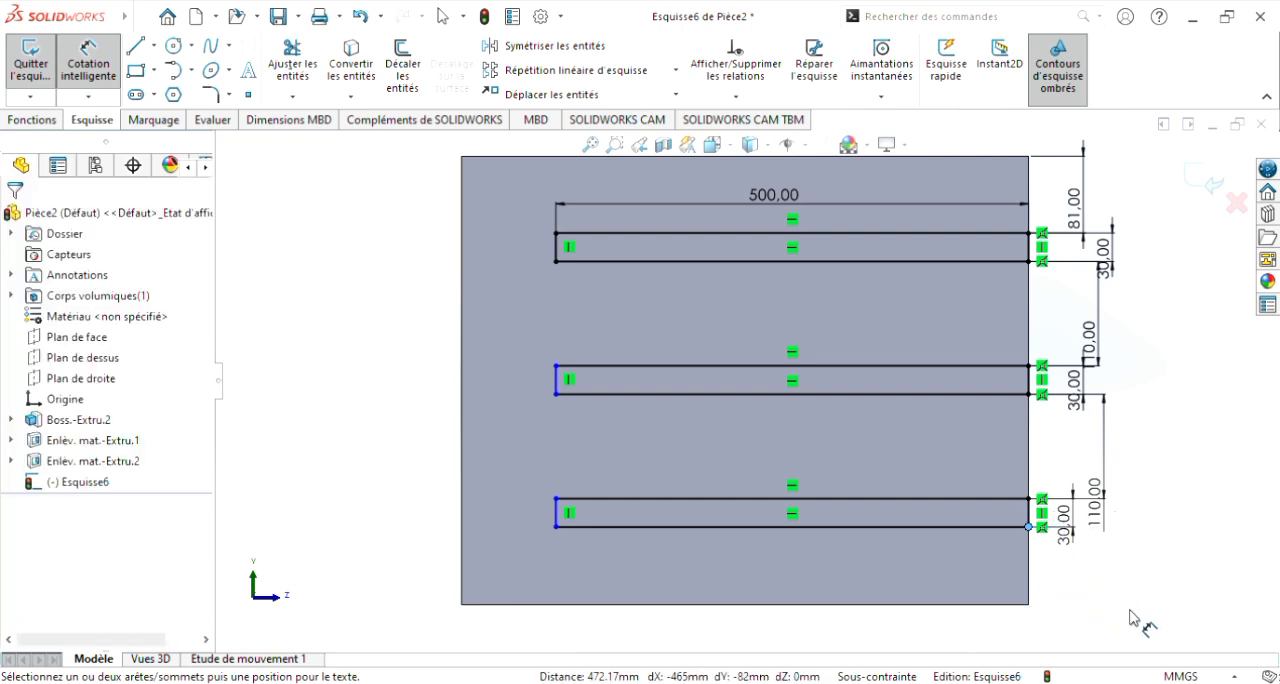
Step: Cut the three sketched groove rectangles 4 mm deep into the second inner side wall with a blind extruded cut
key("z")
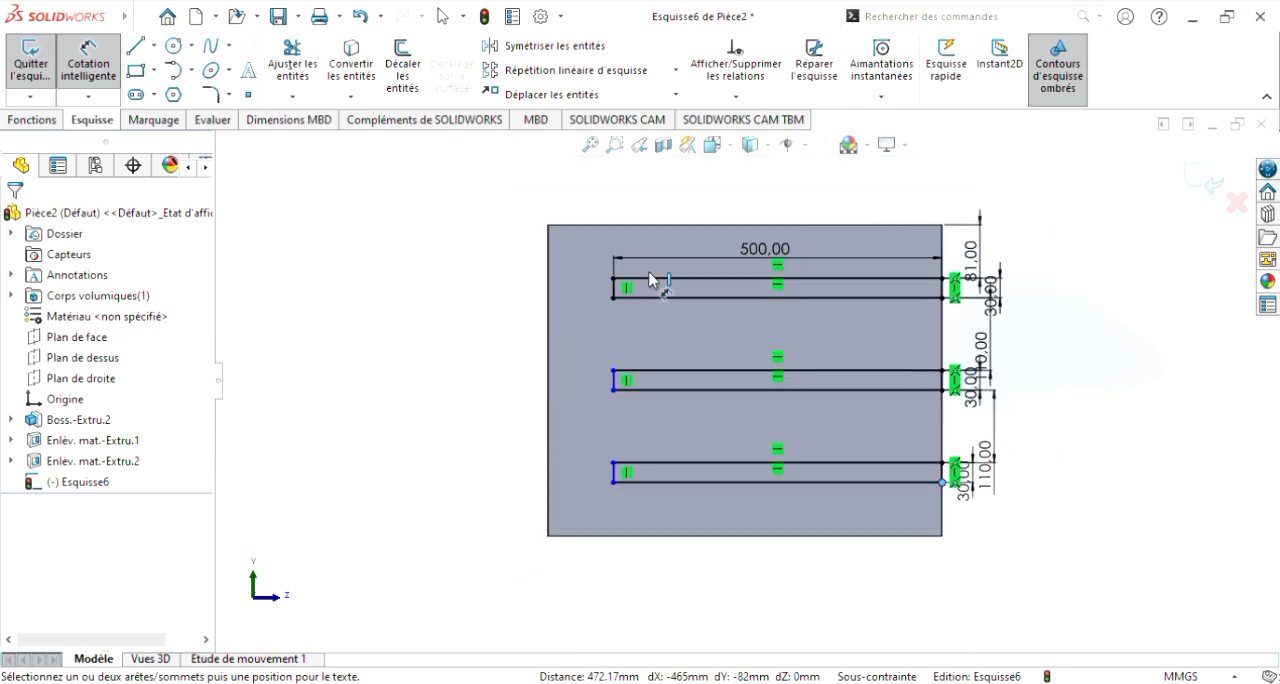
left_click(32, 119)
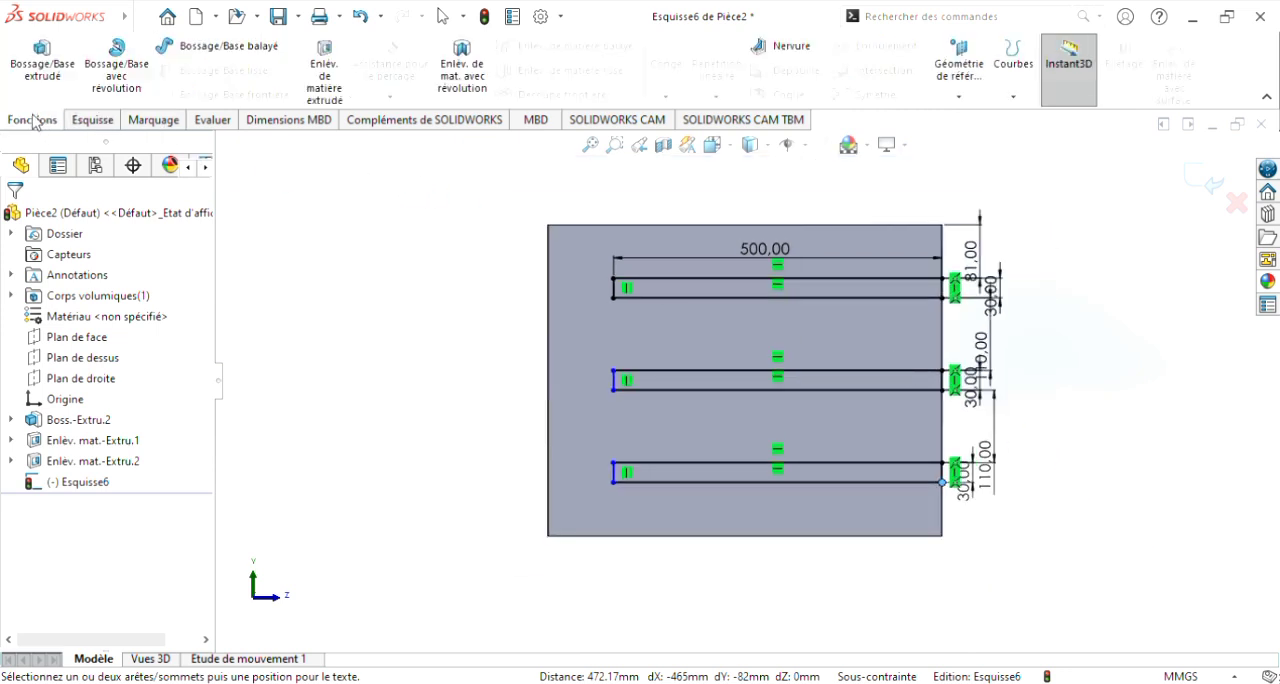
left_click(326, 76)
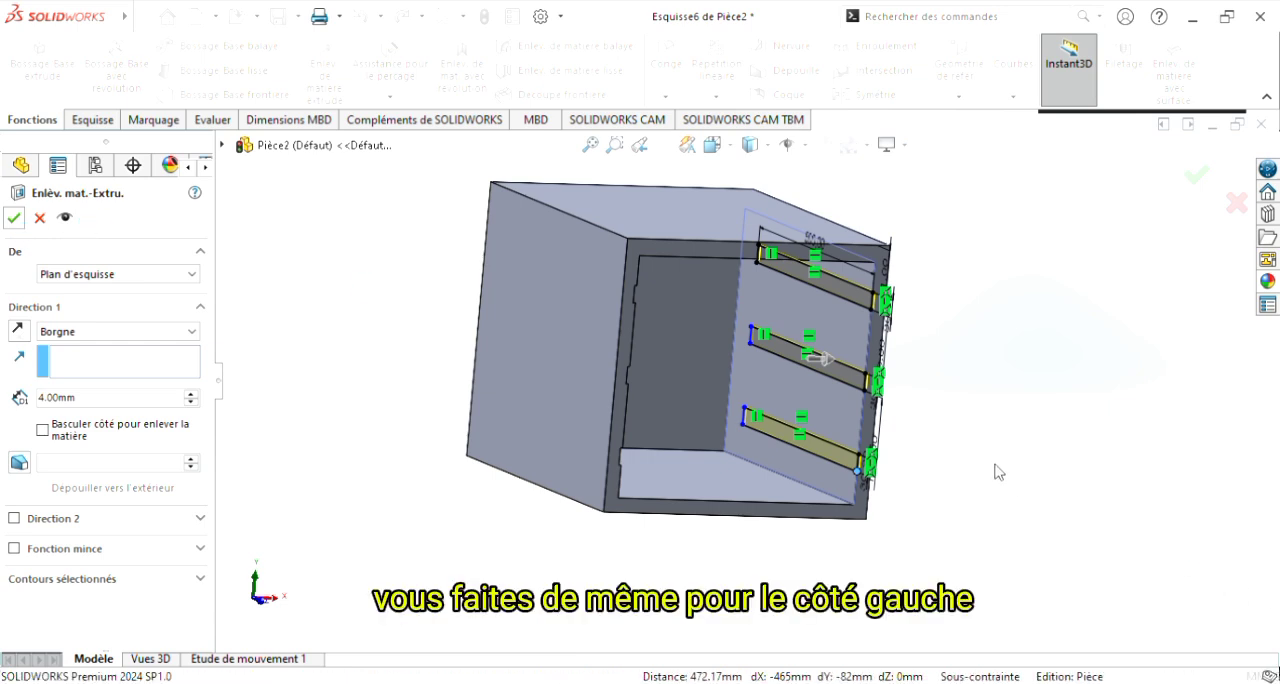
left_click(1016, 397)
middle_click_drag(1019, 404, 983, 415)
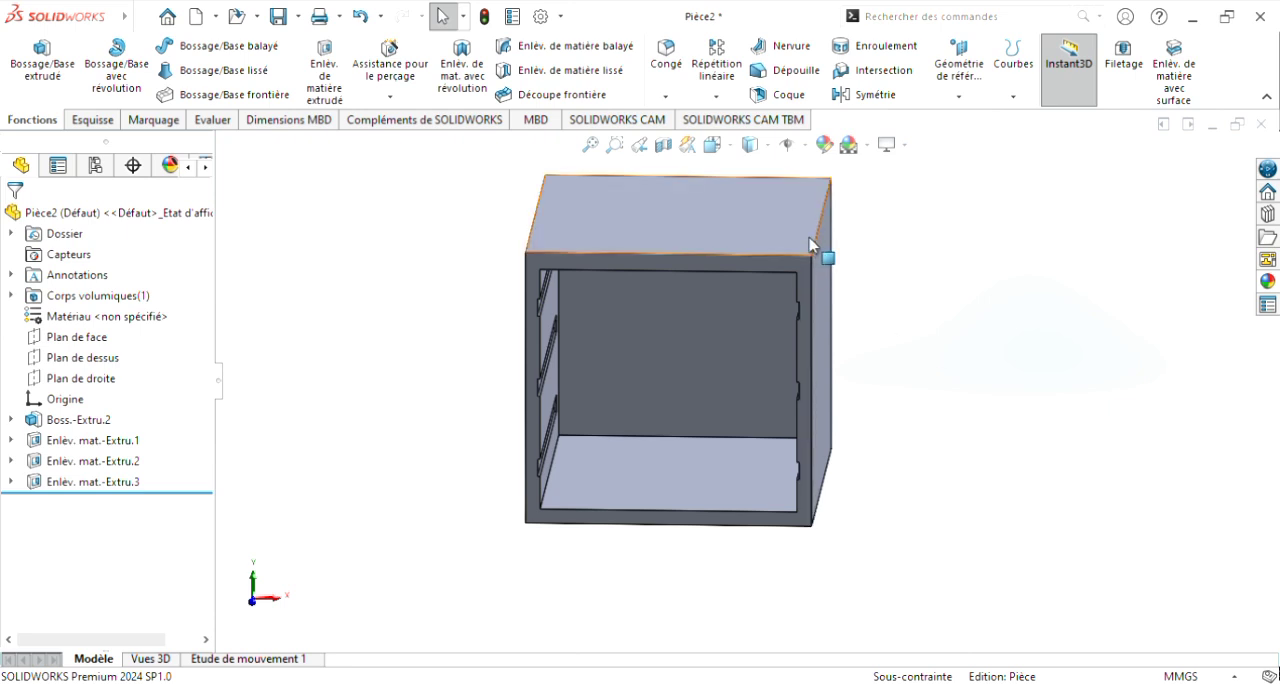
middle_click_drag(946, 369, 906, 328)
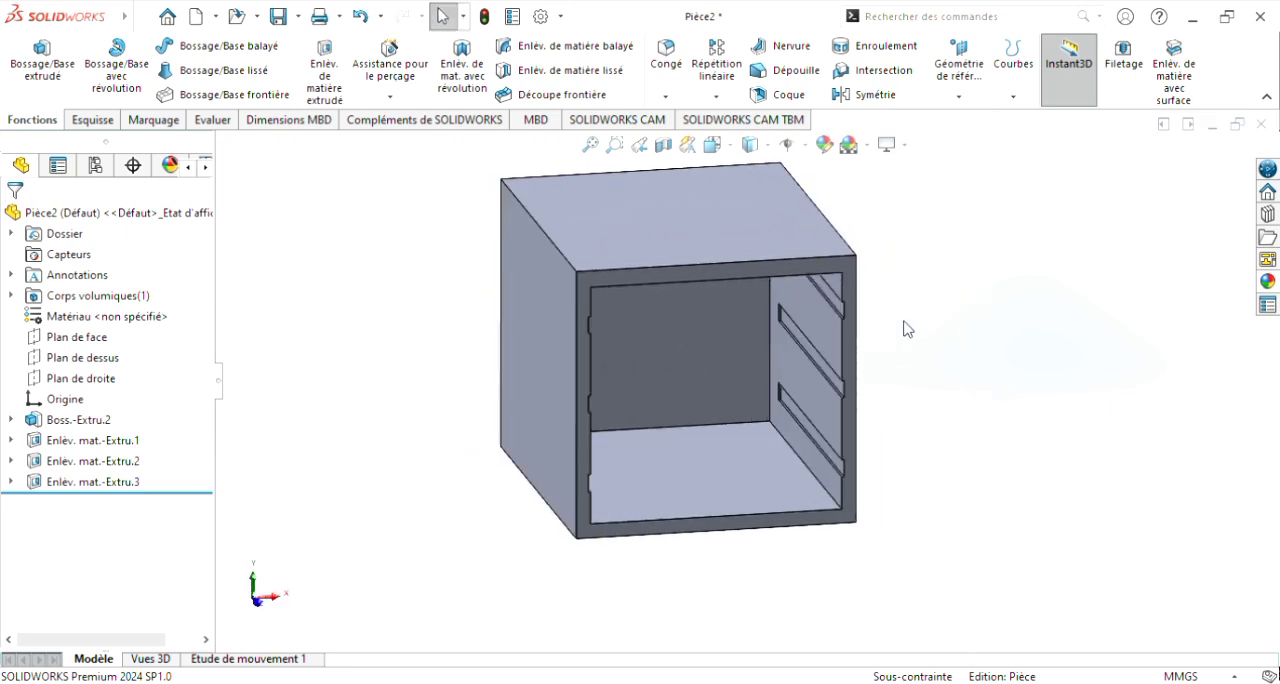
Step: Start a 10 mm symmetric fillet on the two 600 mm side edges of the cabinet's top face
left_click(667, 62)
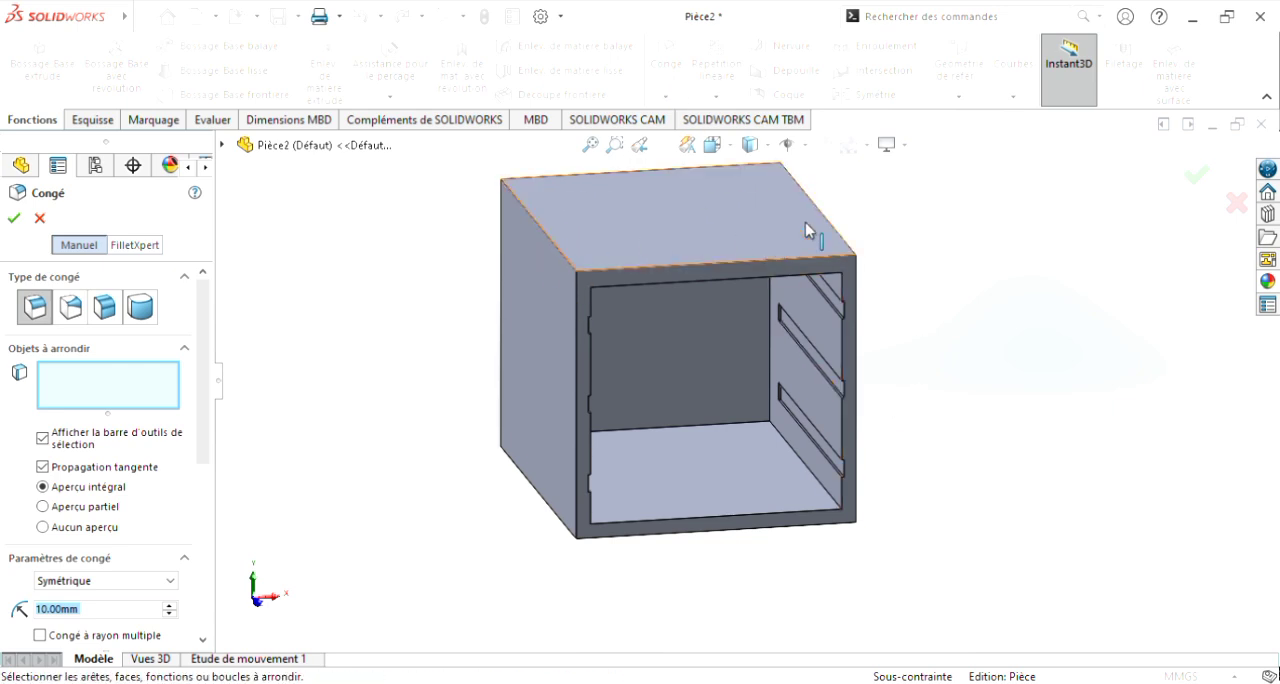
middle_click_drag(958, 325, 1088, 366)
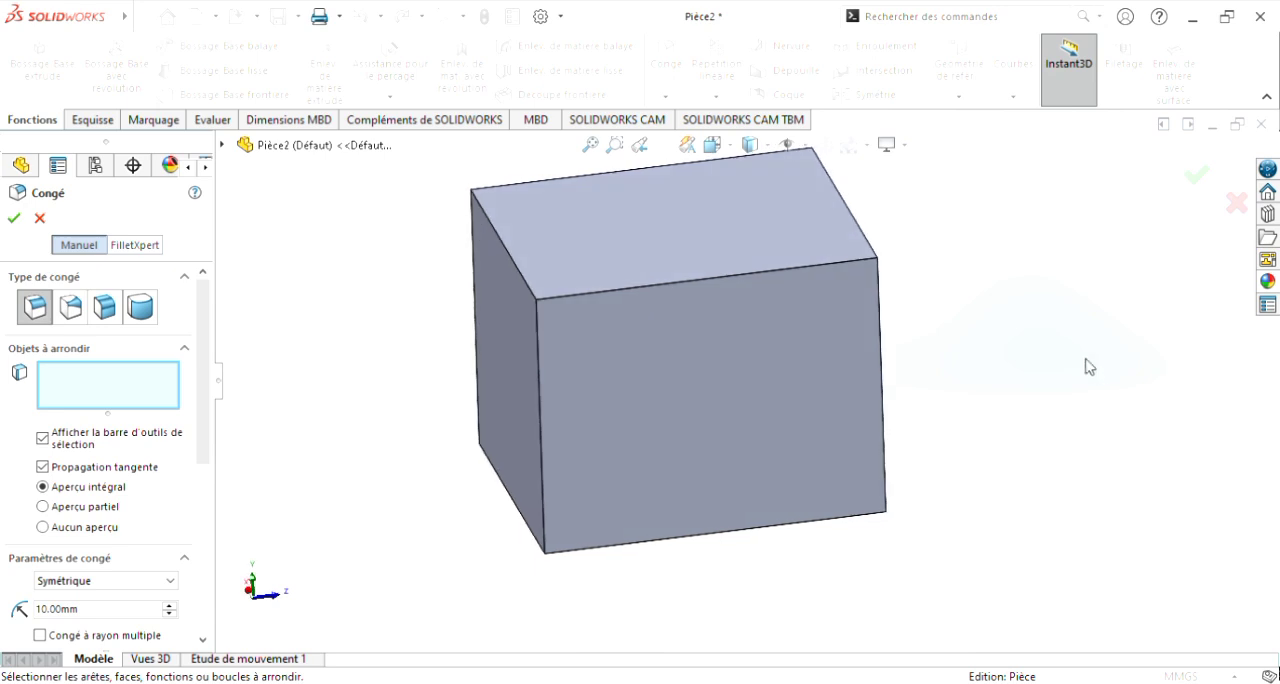
left_click(678, 288)
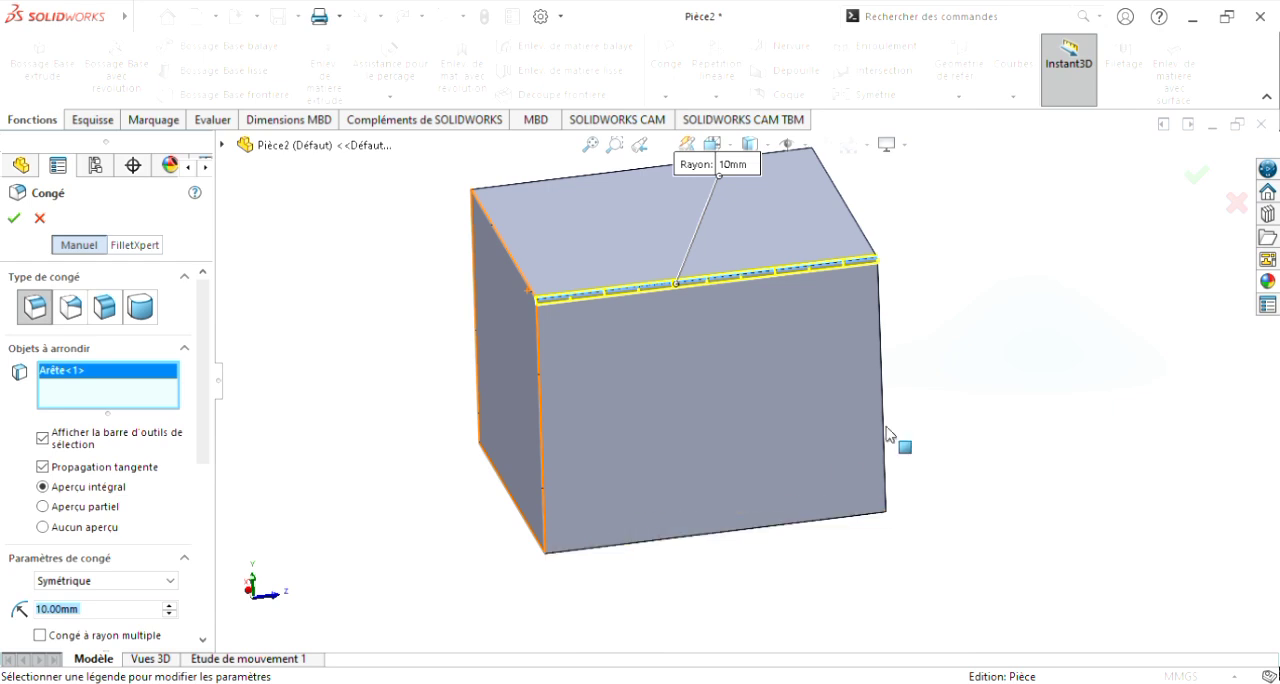
middle_click_drag(1006, 355, 814, 494)
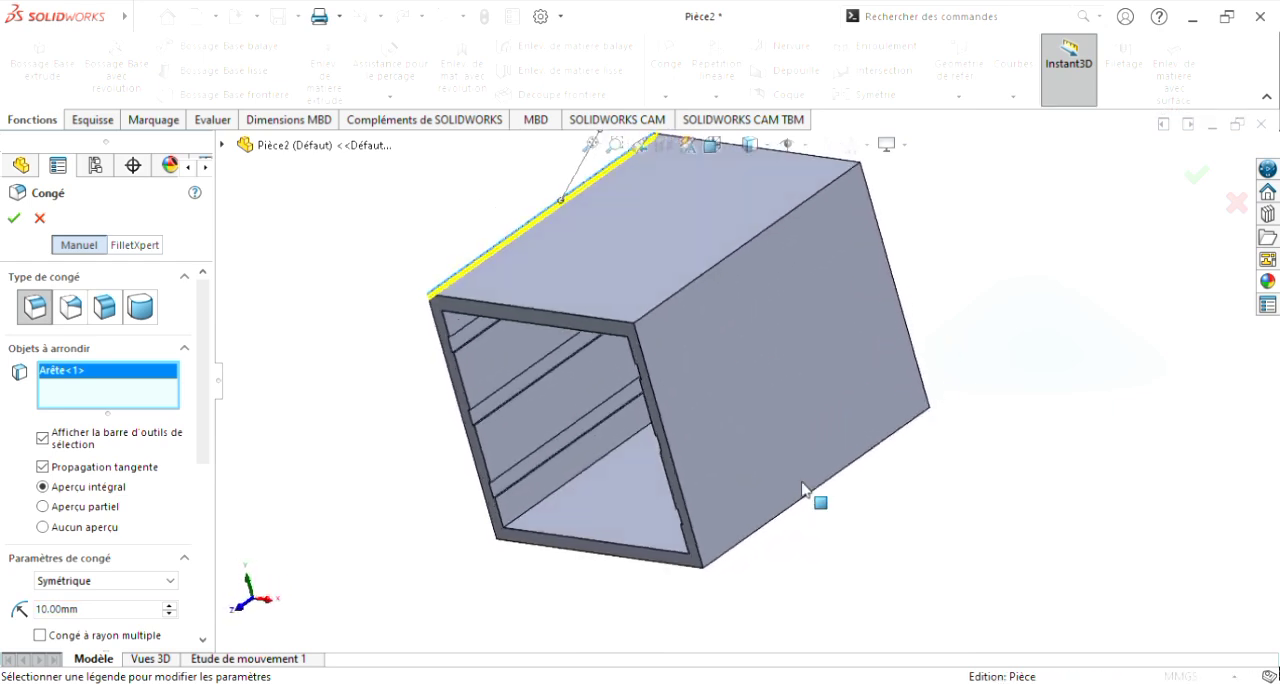
left_click(735, 255)
mouse_move(1036, 440)
middle_mouse_down()
mouse_move(1094, 434)
mouse_move(1046, 423)
middle_mouse_up()
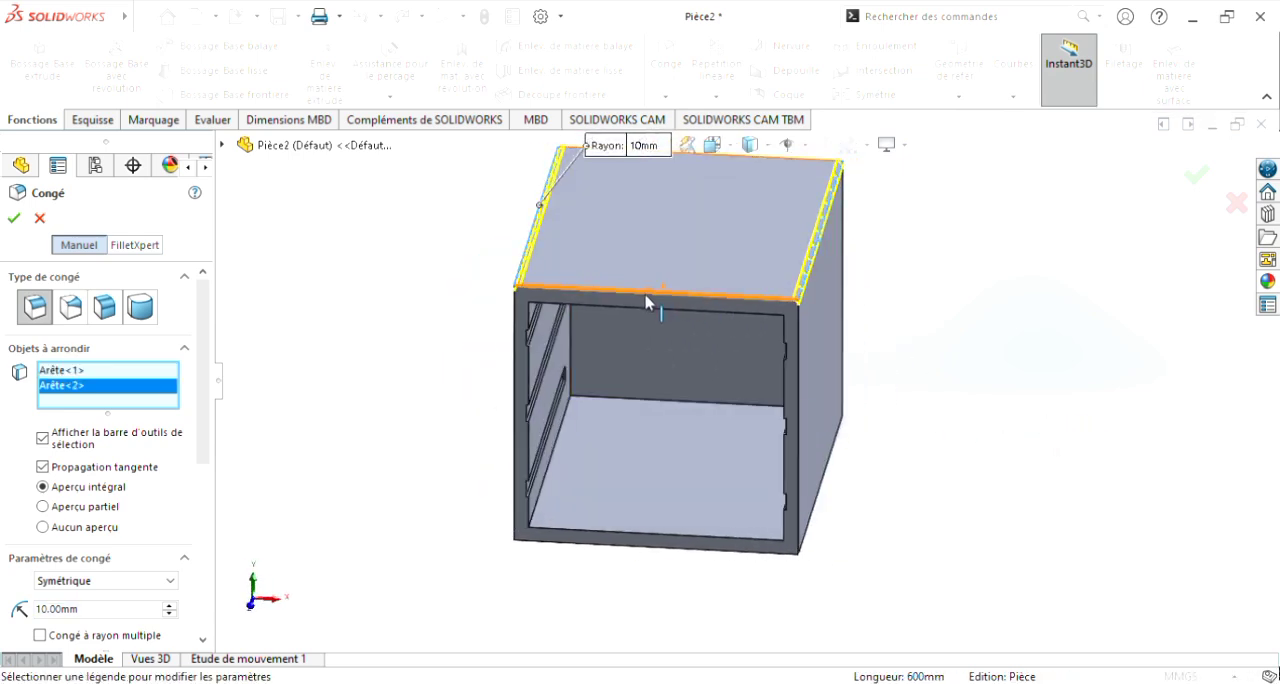
Step: Add the rear top edge and both rear vertical edges to the 10 mm fillet and complete it
middle_click_drag(903, 330, 769, 429)
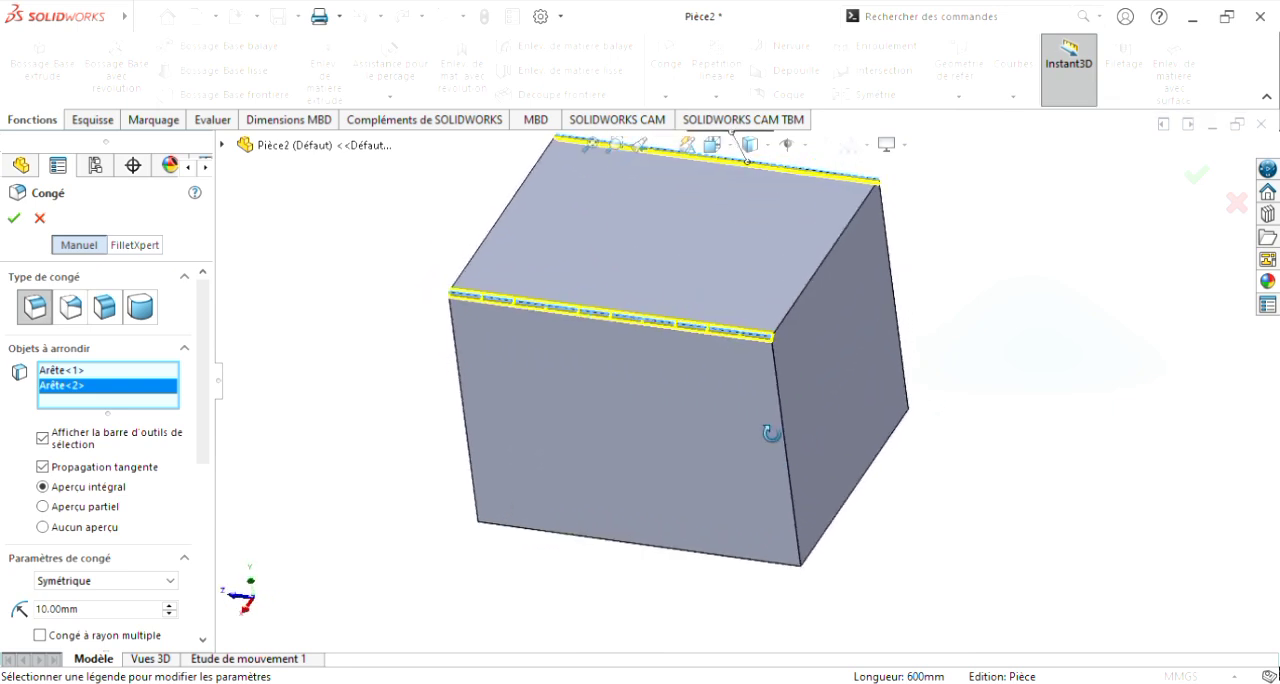
left_click(818, 300)
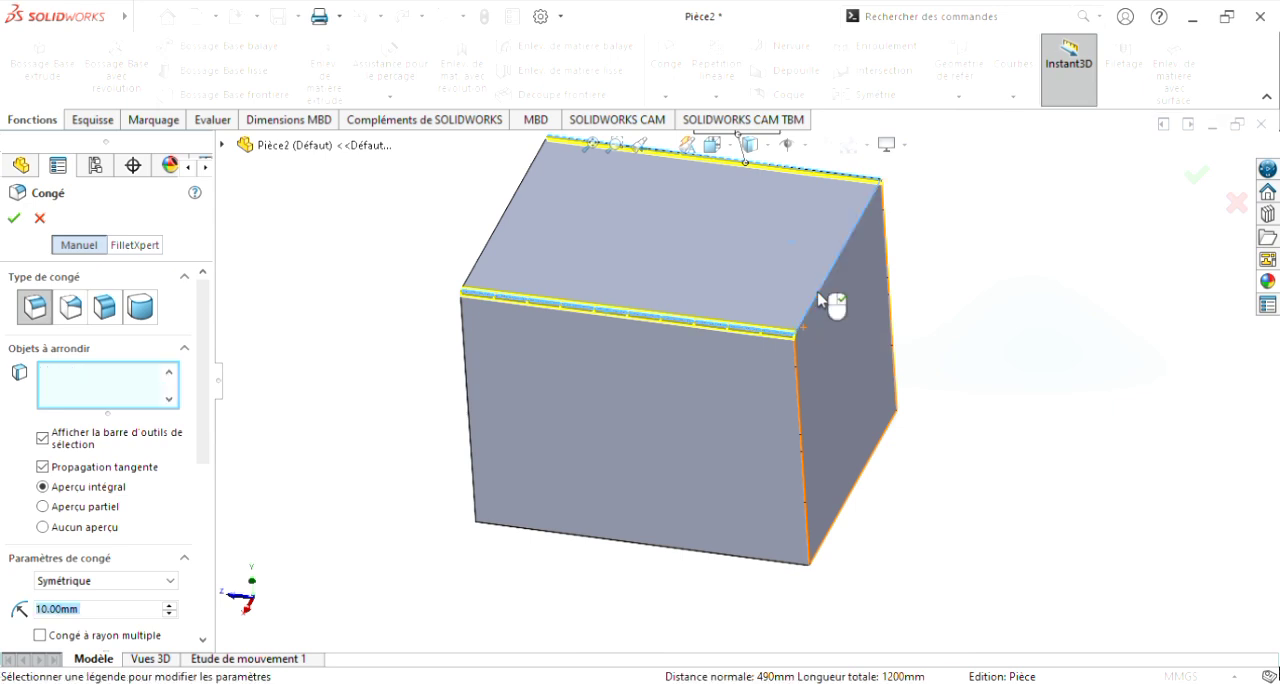
middle_click_drag(820, 294, 960, 382)
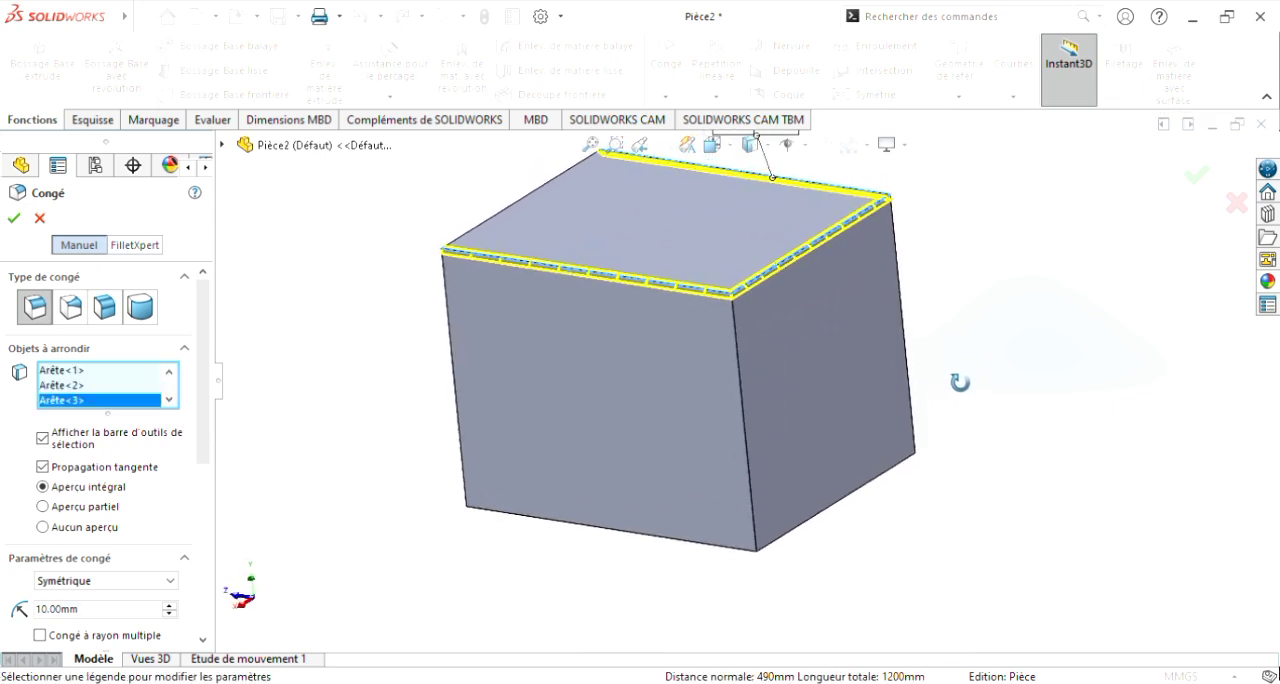
left_click(745, 437)
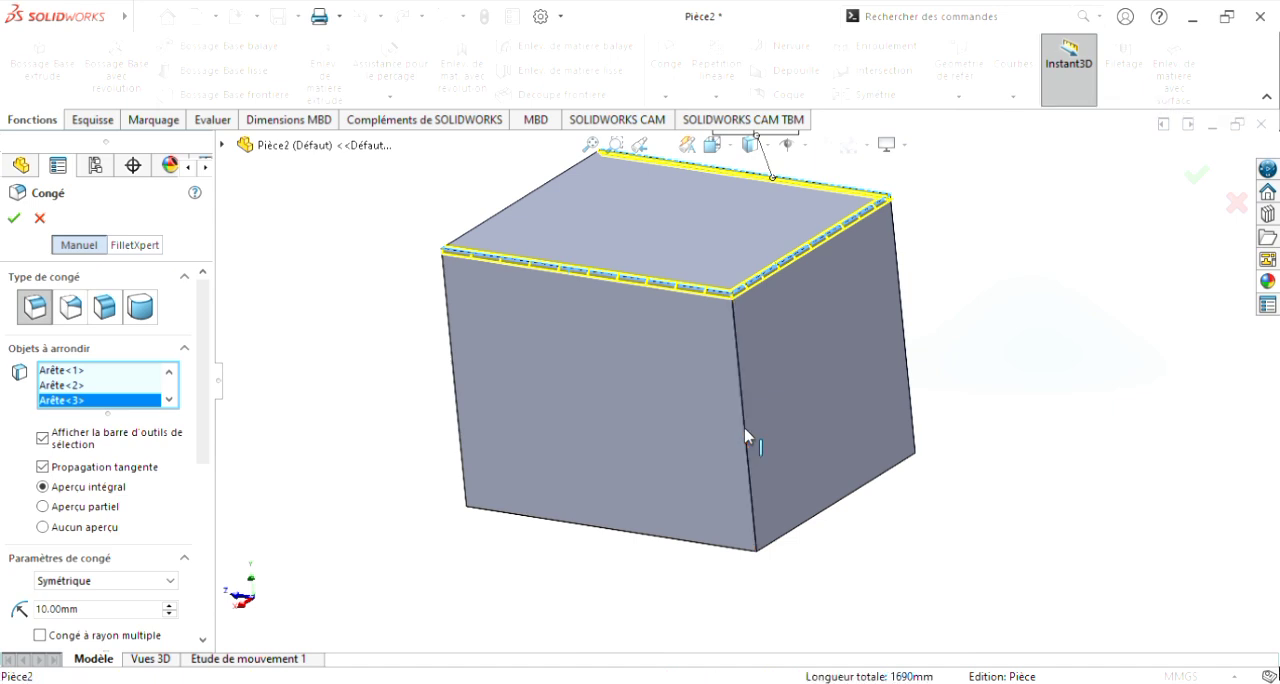
middle_click_drag(1097, 390, 960, 465)
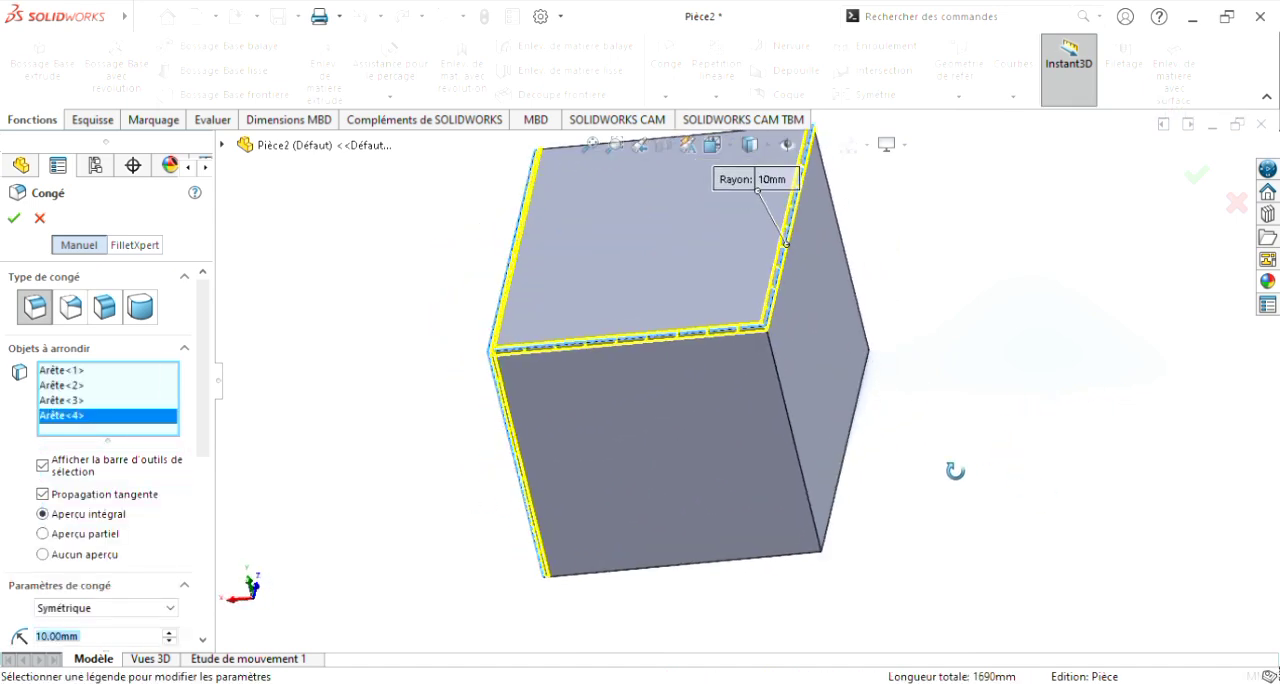
left_click(802, 462)
middle_click_drag(900, 549, 906, 437)
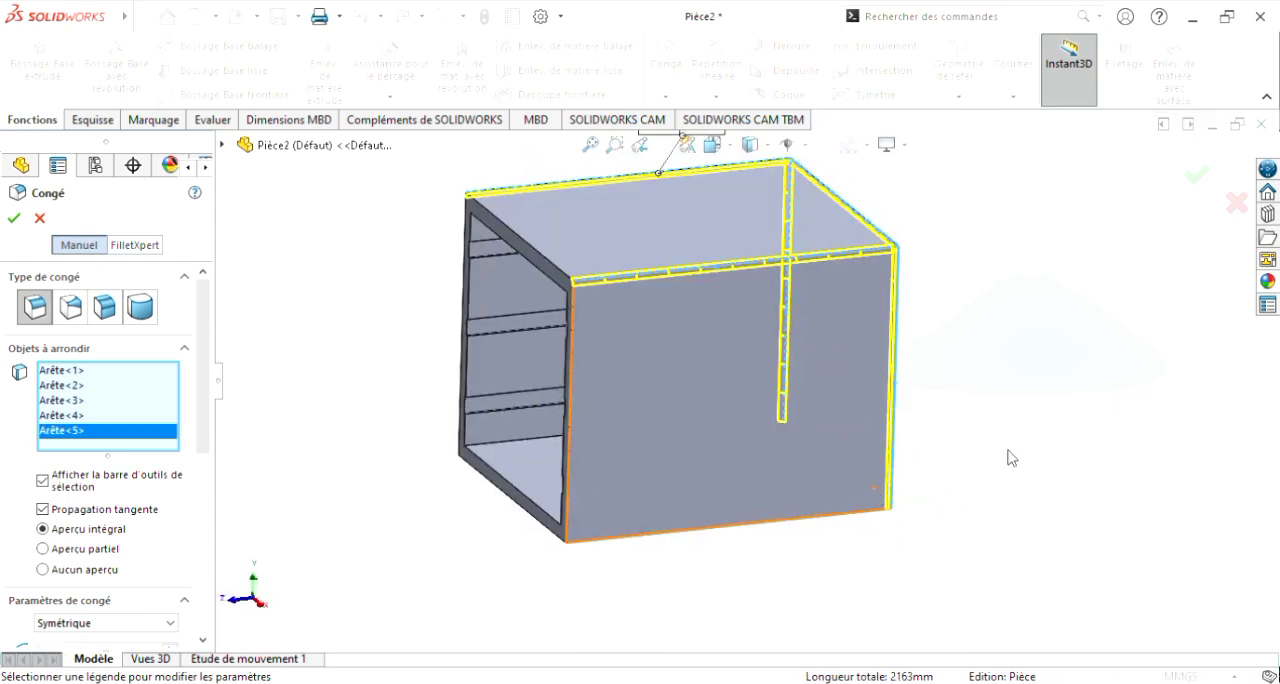
middle_click_drag(1014, 449, 1018, 422)
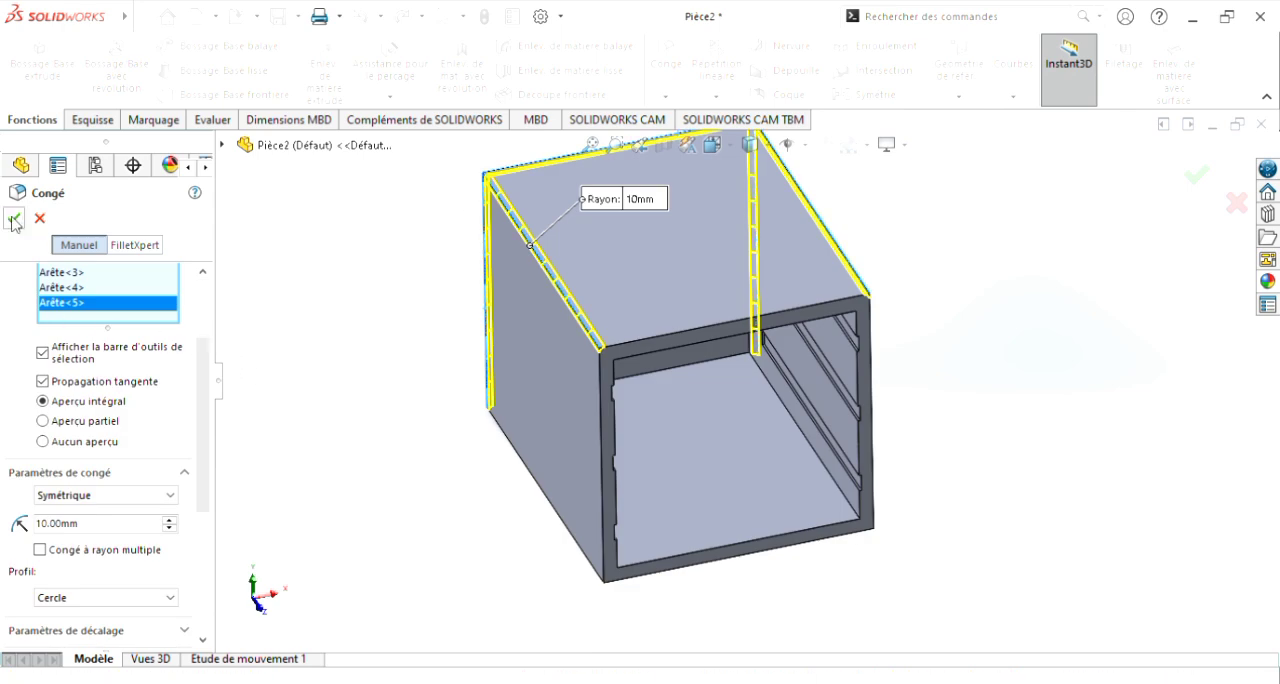
middle_click_drag(1026, 451, 1137, 375)
middle_click_drag(951, 403, 963, 377)
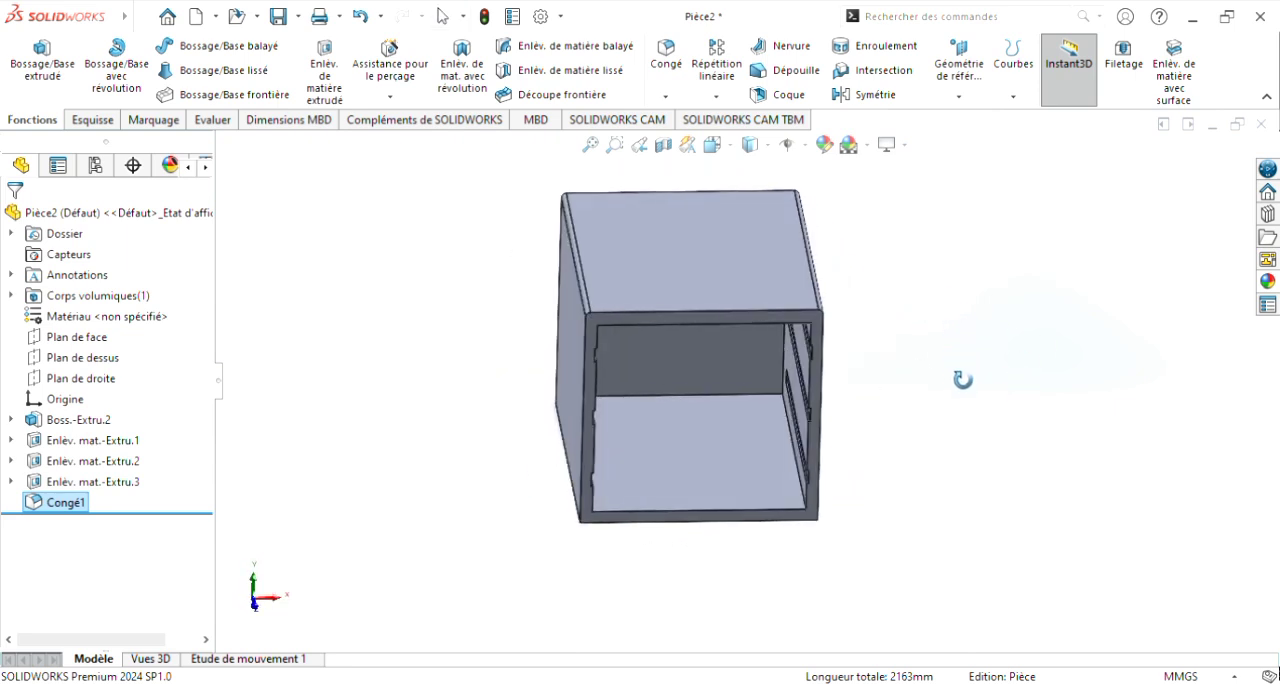
Step: Apply a mahogany (Acajou) wood appearance from the organic wood library to the whole cabinet part
left_click(1272, 286)
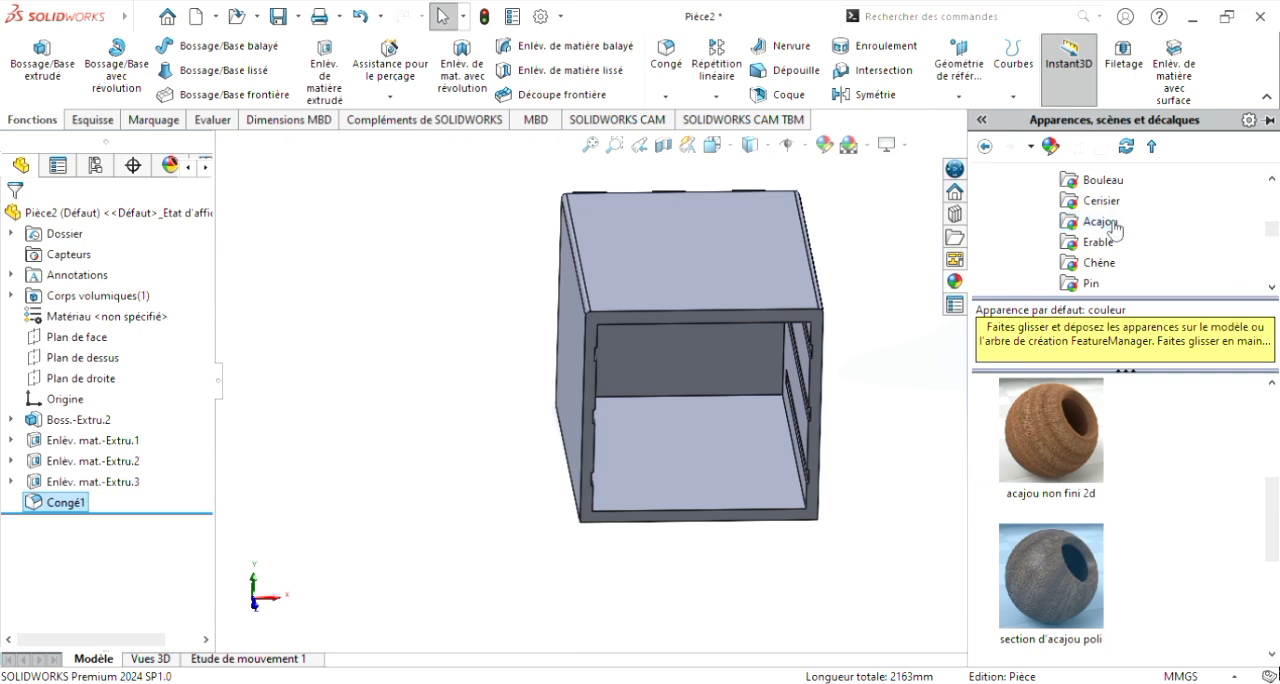
scroll(1112, 229, "up", 5)
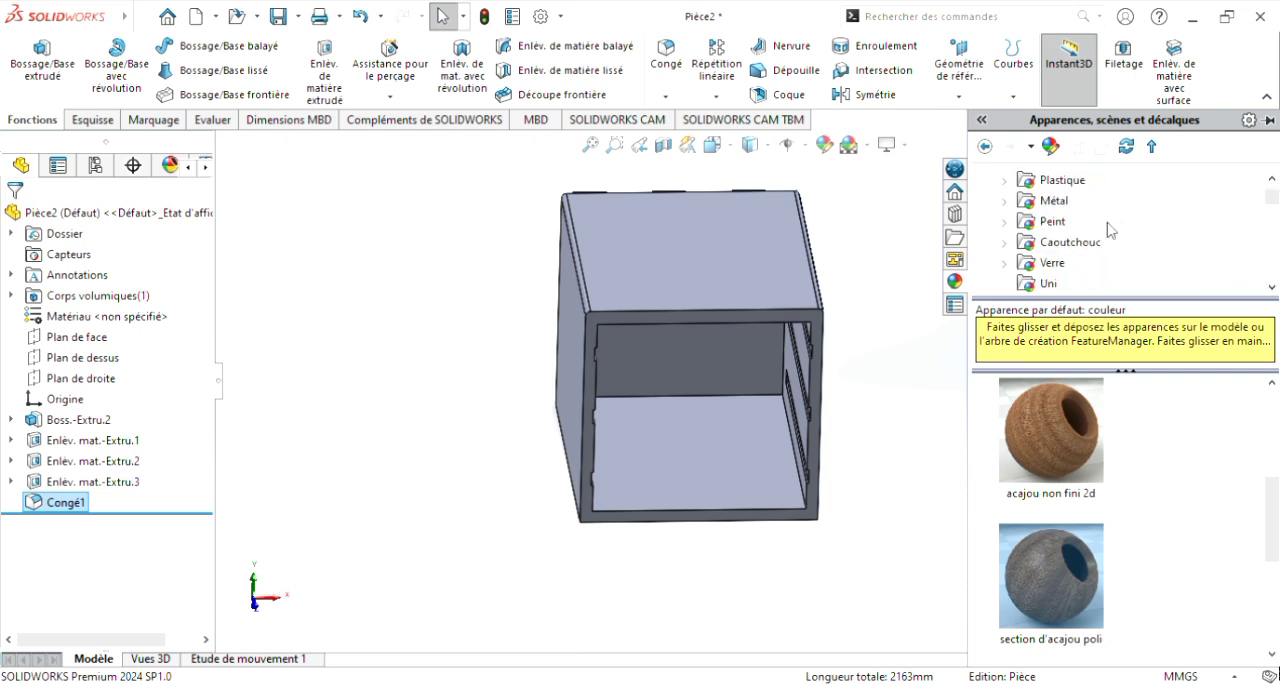
scroll(1100, 205, "up", 1)
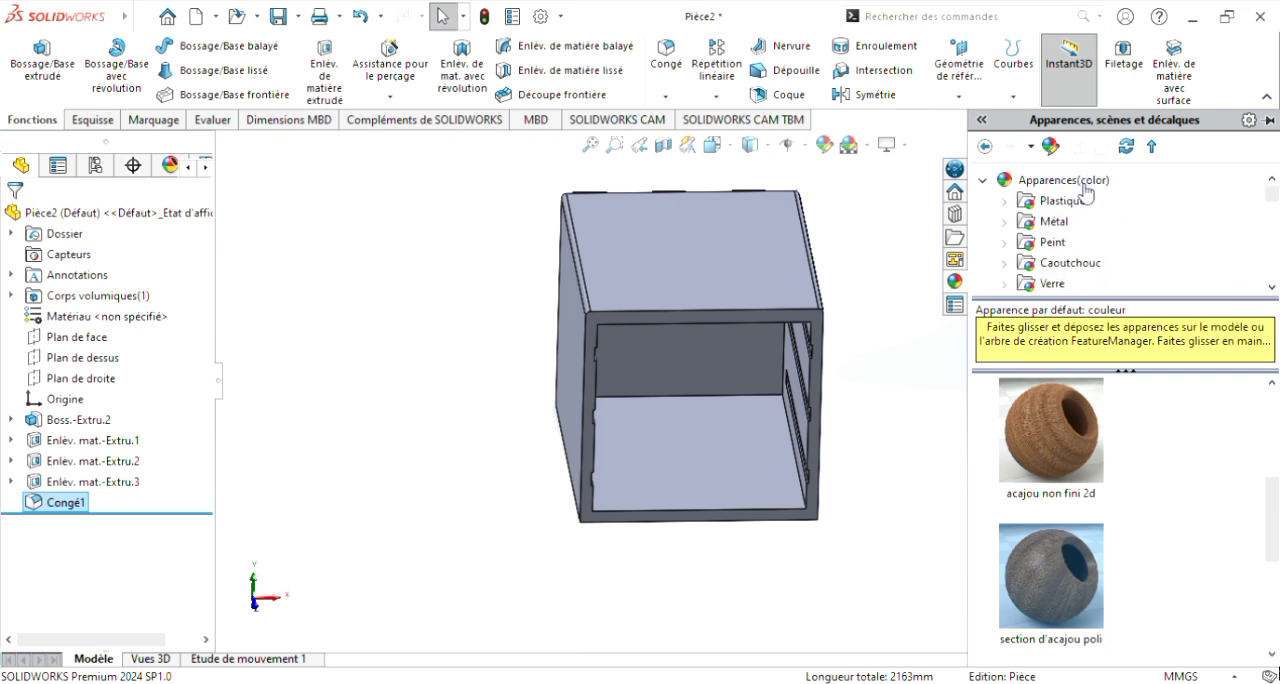
scroll(1115, 221, "down", 3)
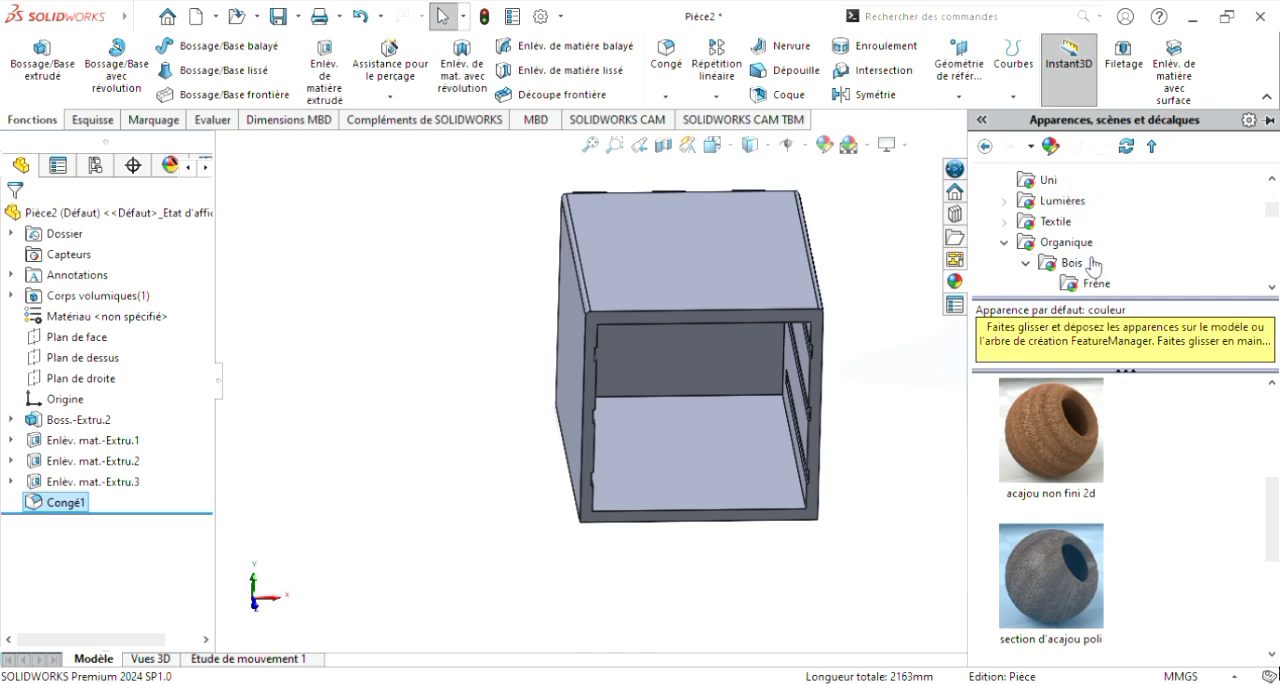
scroll(1125, 252, "down", 3)
scroll(1125, 252, "up", 1)
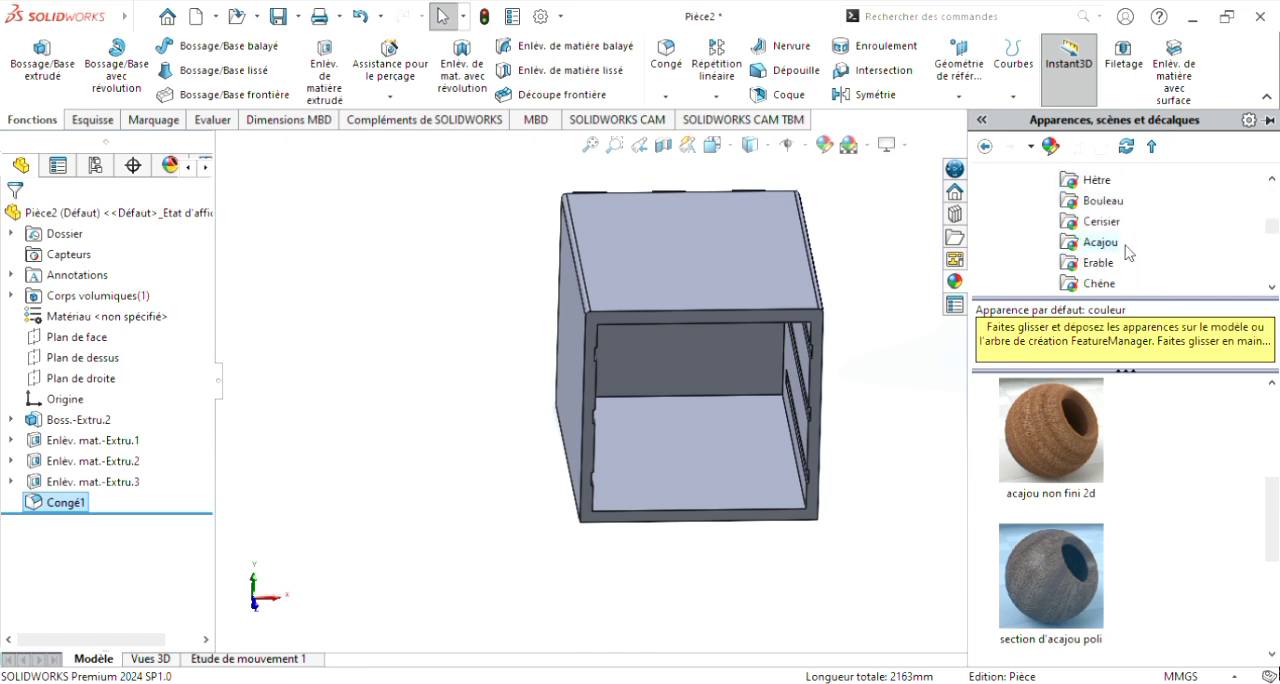
left_click_drag(1070, 577, 745, 240)
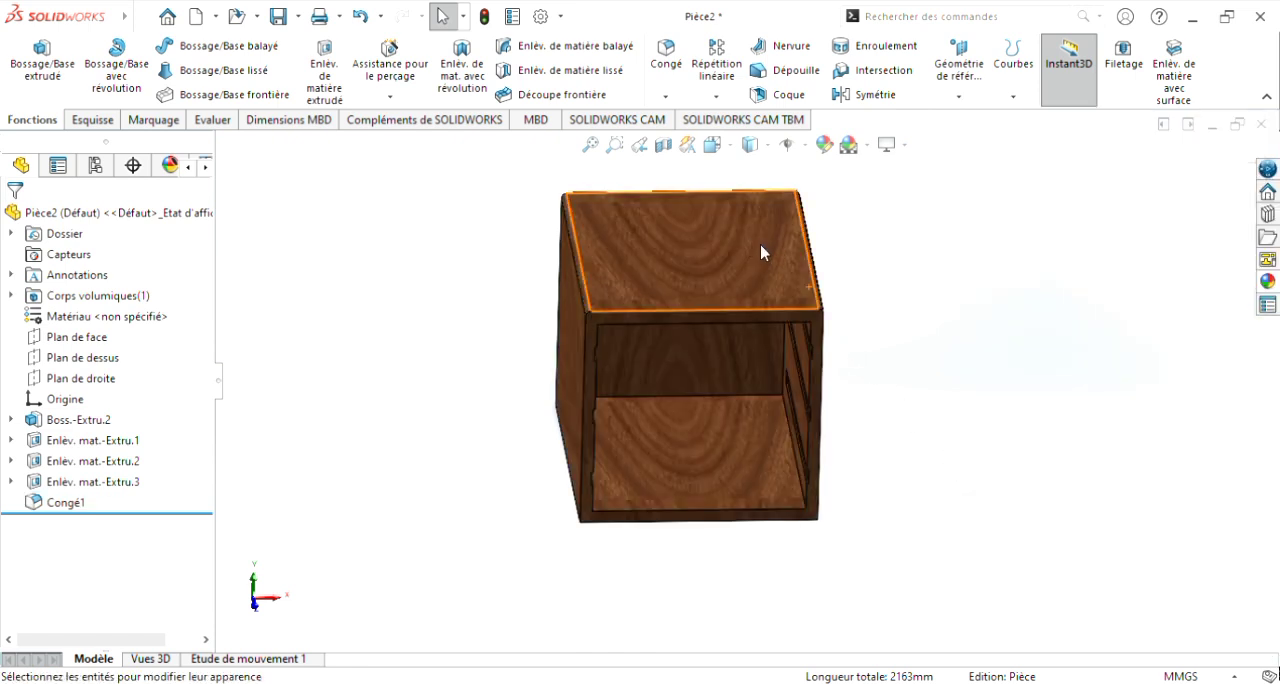
left_click(762, 247)
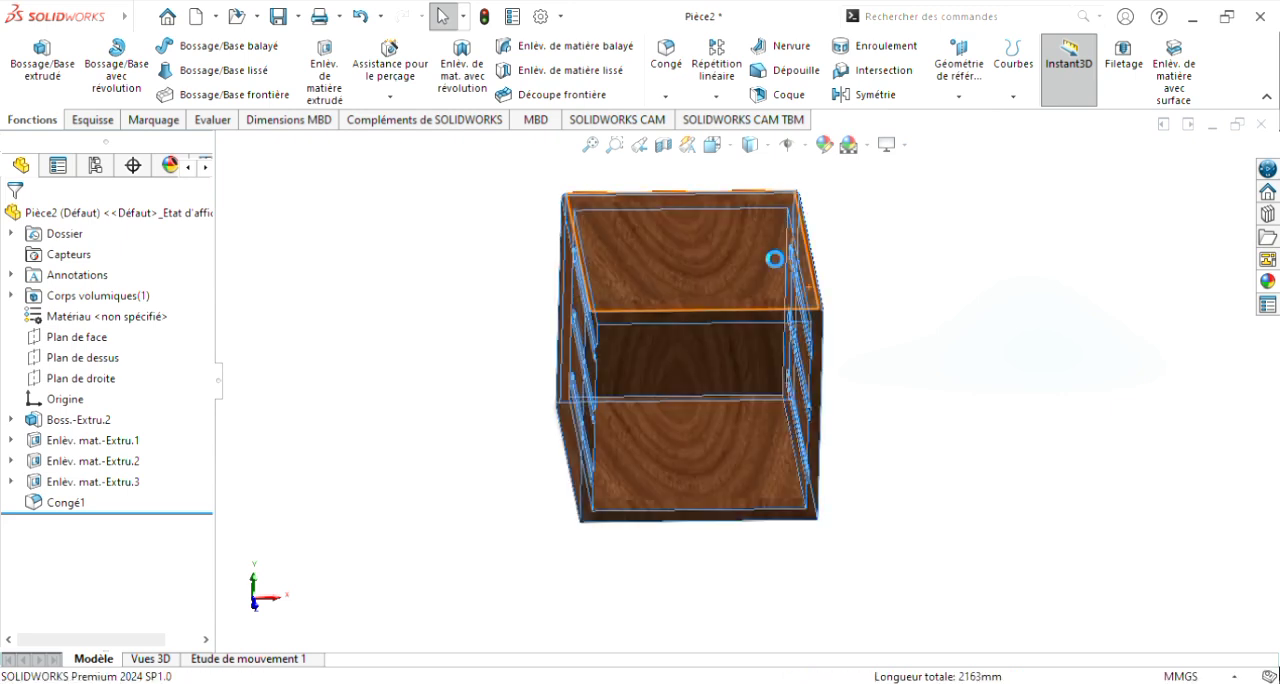
middle_click_drag(983, 390, 1042, 455)
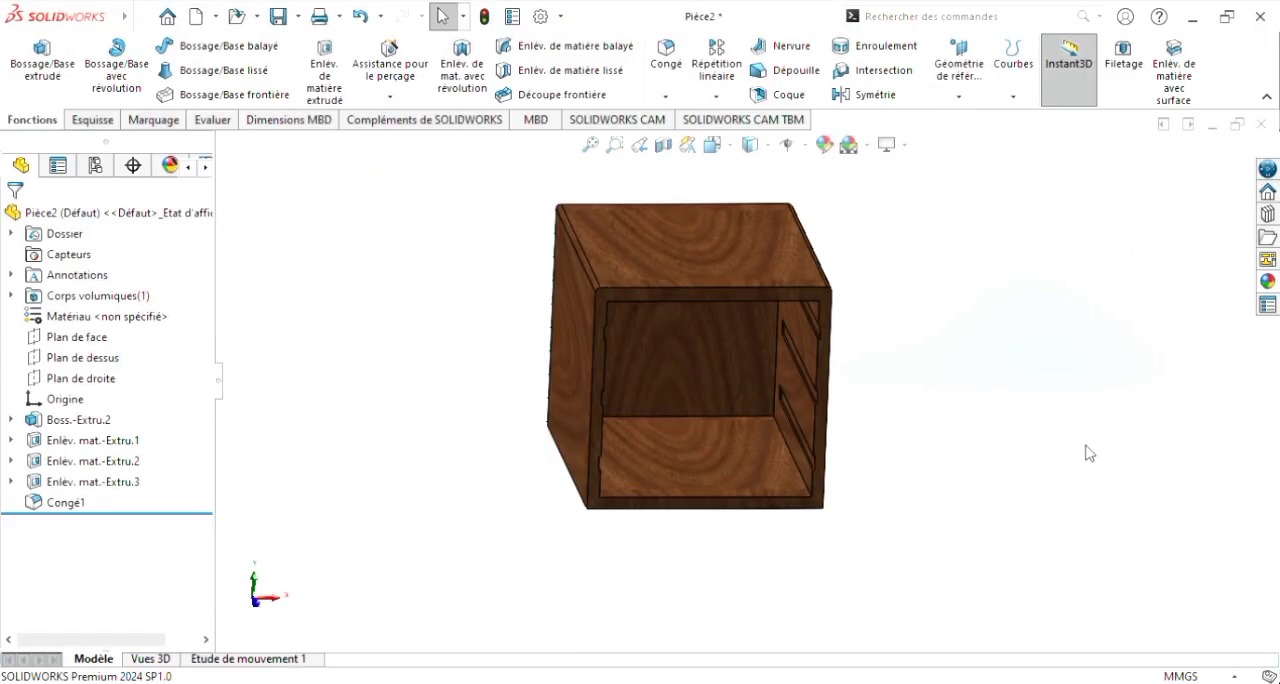